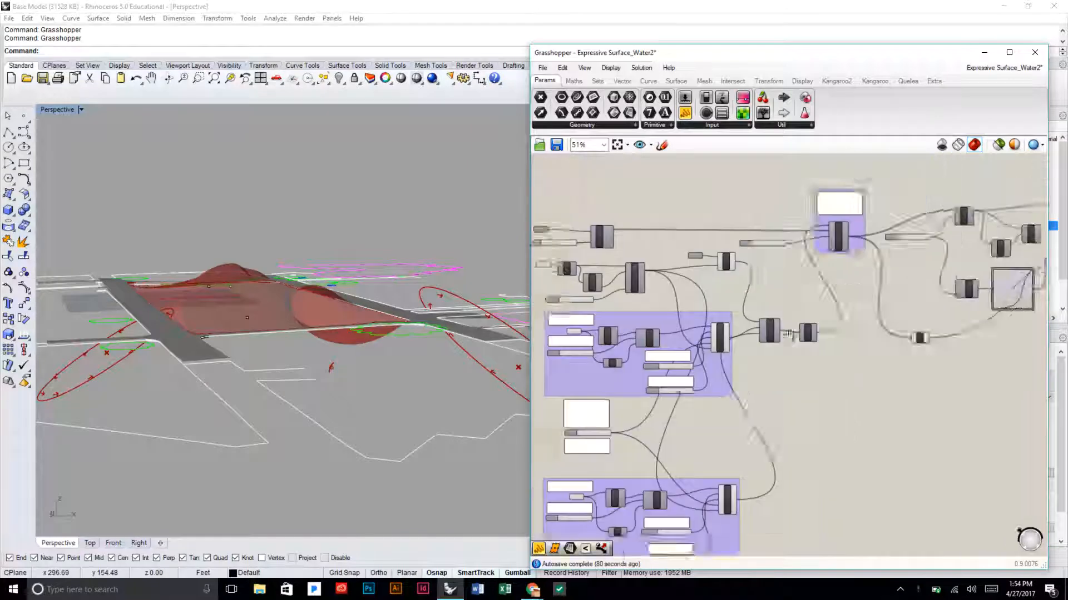
# - Enable the U Count and V Count sliders together with the Divide, SubSrf and Area components that follow SrfGrid
pyautogui.moveTo(927, 262); pyautogui.dragTo(713, 259, button='right')
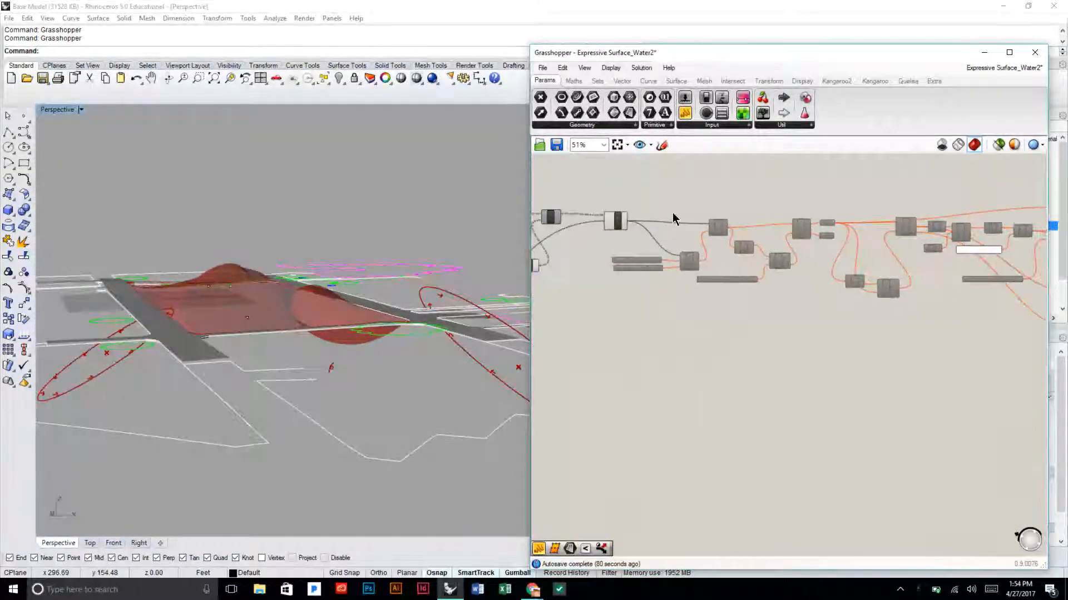
pyautogui.scroll(5, 653, 207)
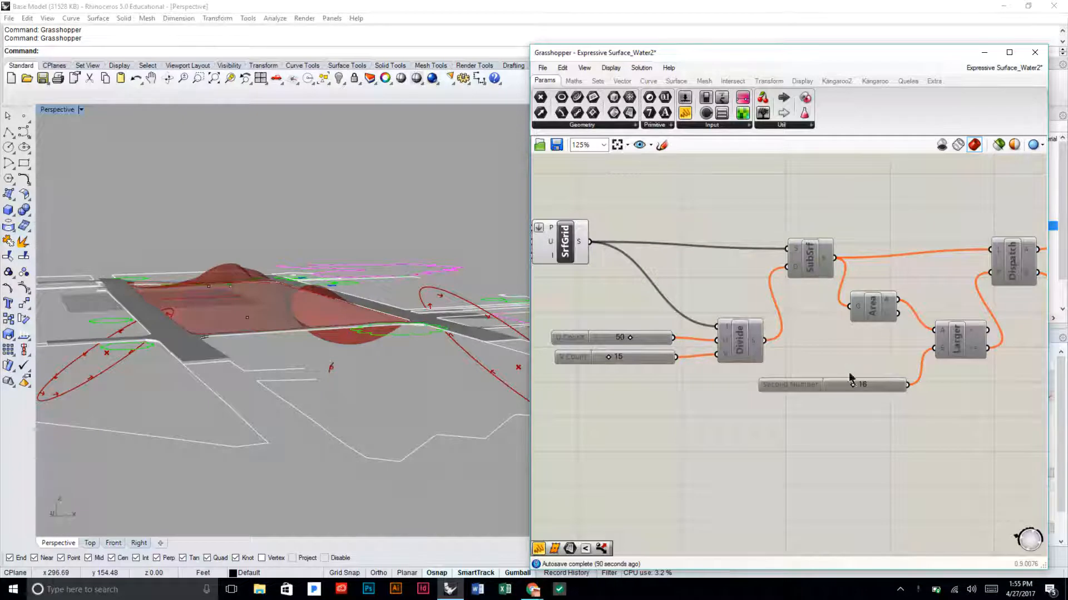
pyautogui.moveTo(870, 369); pyautogui.dragTo(638, 226)
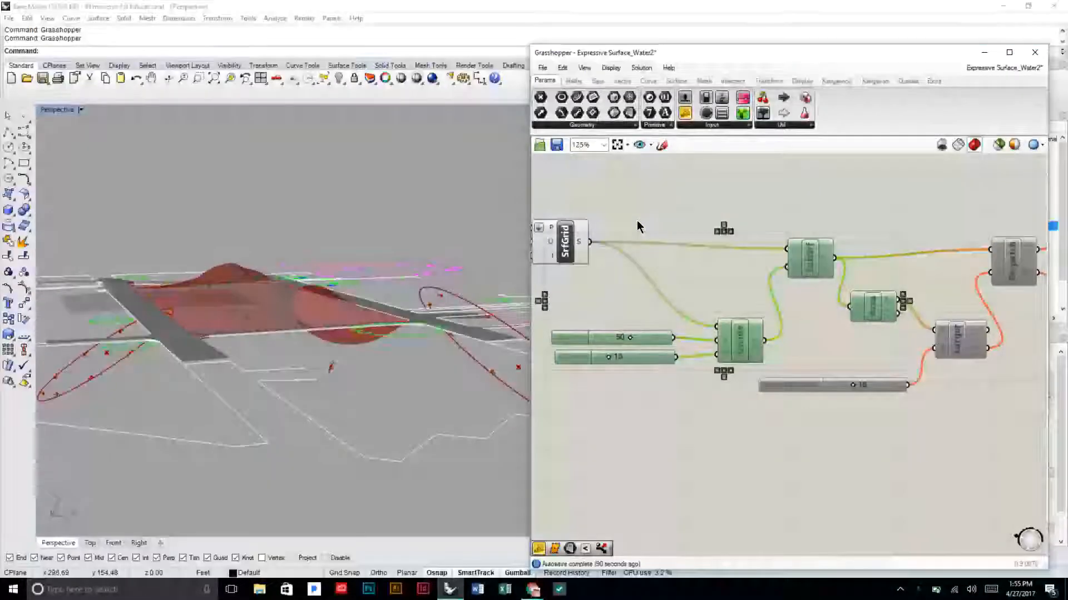
pyautogui.middleClick(638, 226)
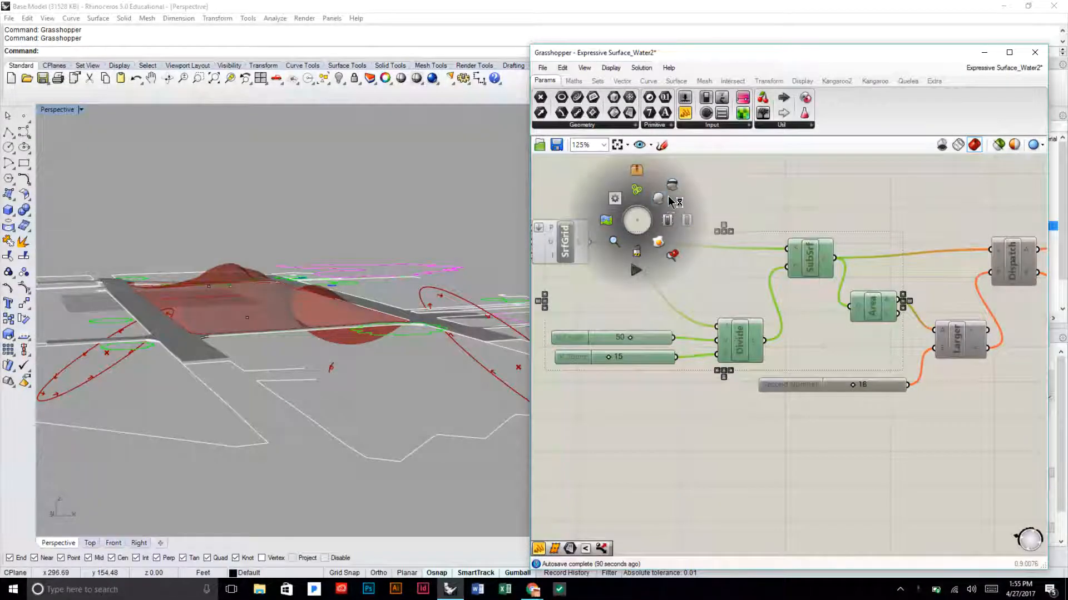
pyautogui.click(667, 220)
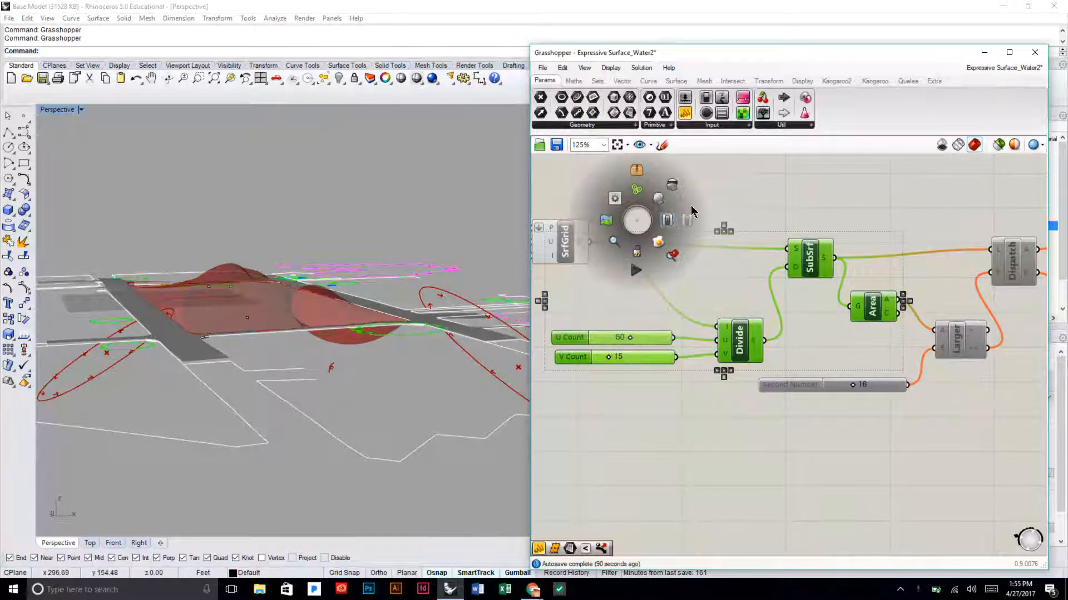
pyautogui.click(888, 219)
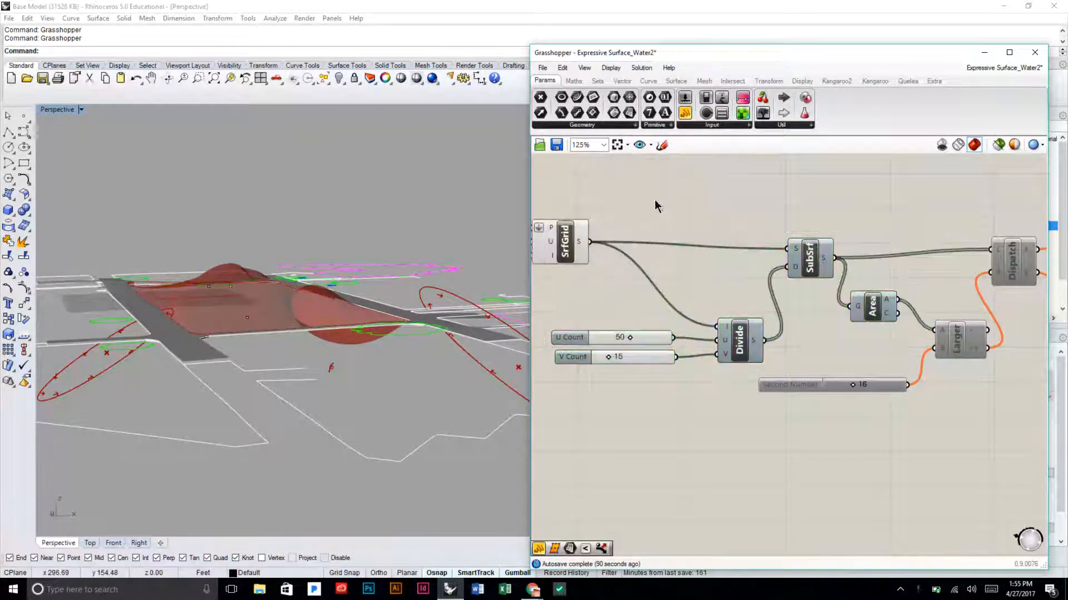
# - Turn on the preview of the SubSrf component and turn off the preview of SrfGrid
pyautogui.click(816, 267)
pyautogui.rightClick(822, 261)
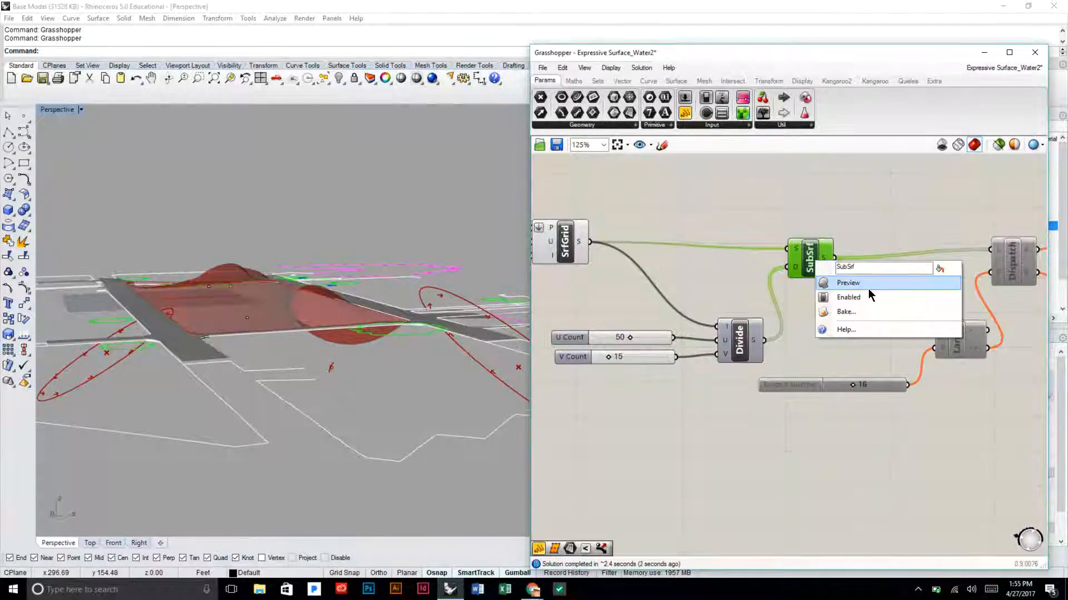
pyautogui.click(871, 295)
pyautogui.click(567, 252)
pyautogui.rightClick(568, 250)
pyautogui.click(611, 277)
# - Examine the panel grid of the subdivided surface in the perspective view from several angles
pyautogui.moveTo(360, 239); pyautogui.dragTo(345, 313, button='right')
pyautogui.moveTo(194, 264); pyautogui.dragTo(219, 262, button='right')
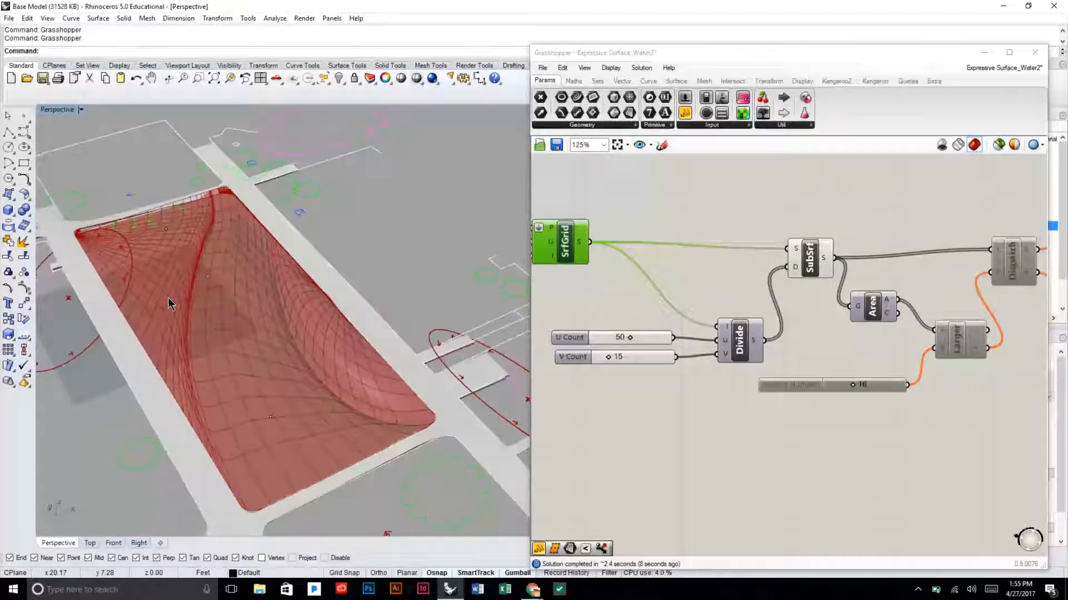
pyautogui.scroll(4, 166, 294)
pyautogui.scroll(-4, 255, 327)
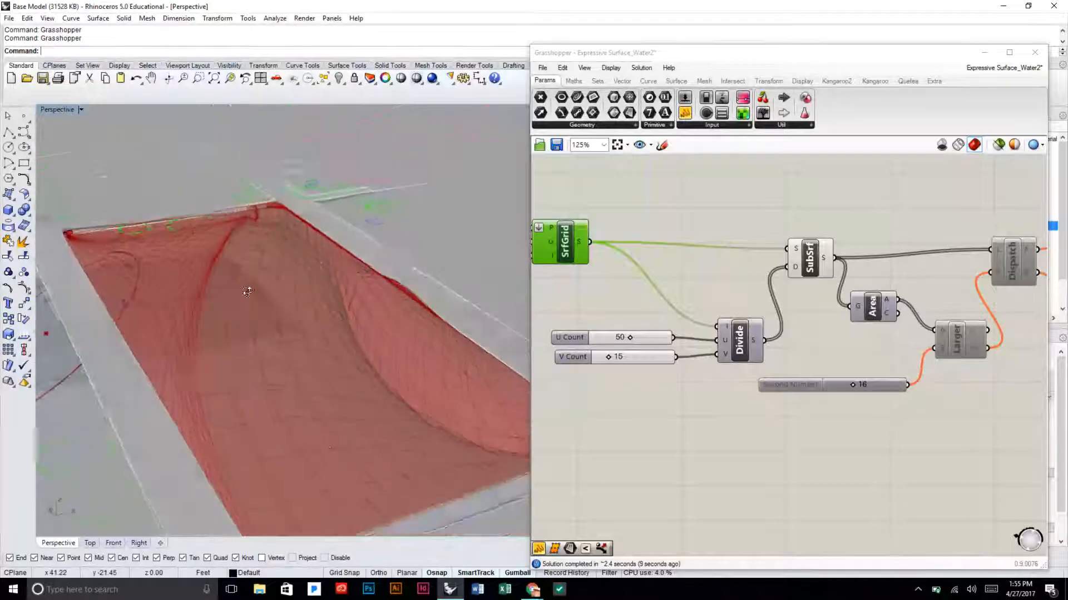
pyautogui.click(723, 212)
pyautogui.moveTo(340, 205); pyautogui.dragTo(346, 243, button='right')
pyautogui.click(696, 240)
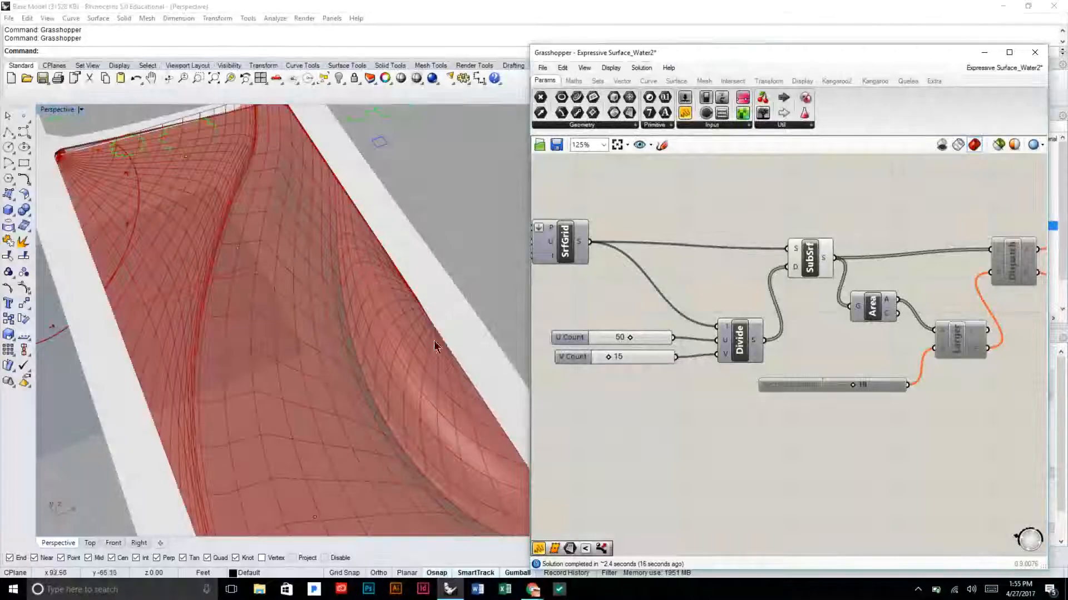
pyautogui.moveTo(434, 337); pyautogui.dragTo(430, 300, button='right')
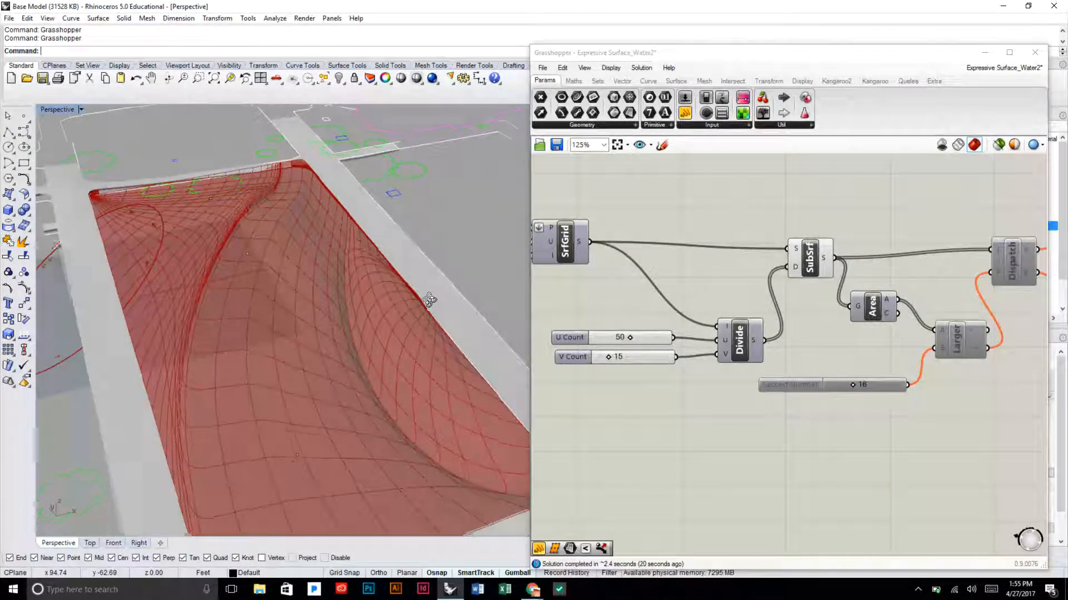
pyautogui.scroll(5, 430, 300)
pyautogui.click(704, 303)
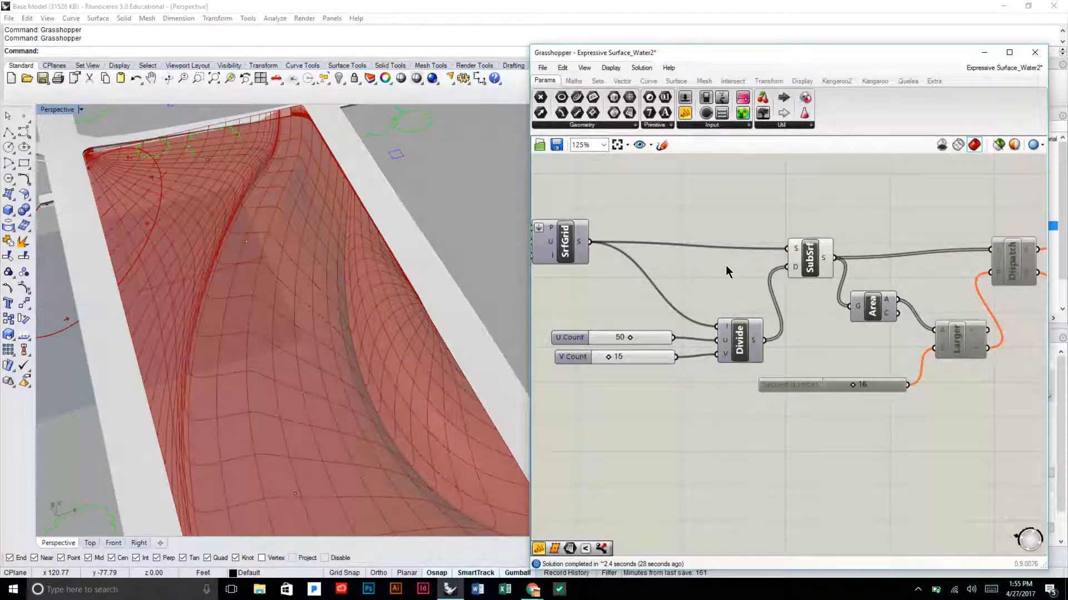
# - Move the Divide component and its two count sliders up, closer to the SrfGrid wire
pyautogui.moveTo(789, 299); pyautogui.dragTo(773, 299, button='right')
pyautogui.moveTo(777, 364); pyautogui.dragTo(640, 314)
pyautogui.moveTo(737, 338); pyautogui.dragTo(718, 304)
pyautogui.click(718, 236)
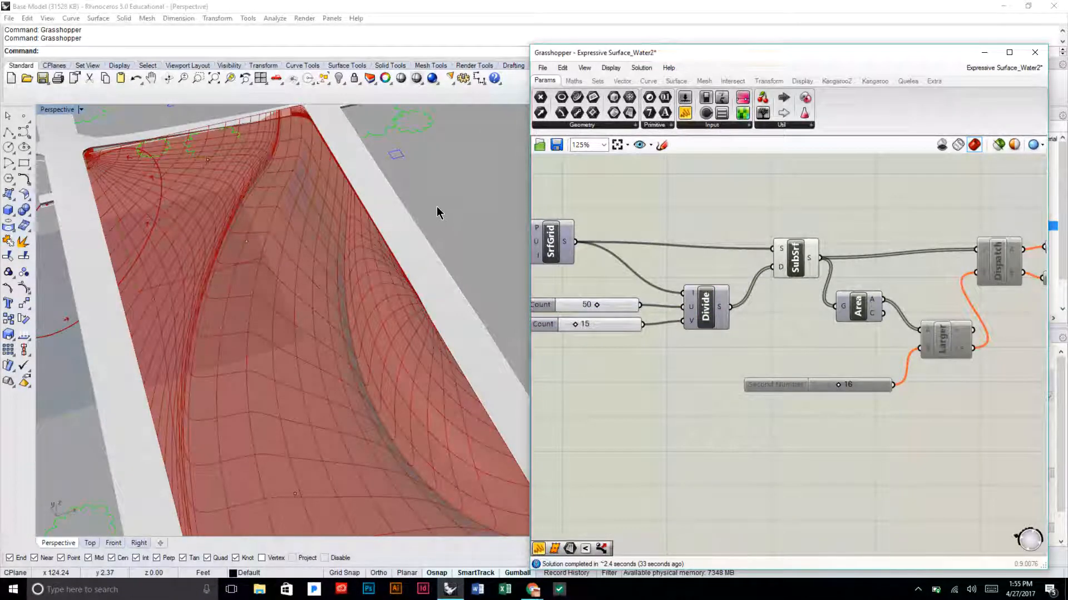
# - Nudge the SubSrf component slightly up and select it to highlight its panels in the perspective view
pyautogui.moveTo(859, 253); pyautogui.dragTo(796, 255, button='right')
pyautogui.moveTo(724, 260); pyautogui.dragTo(715, 249)
pyautogui.click(877, 259)
pyautogui.click(723, 249)
pyautogui.click(806, 245)
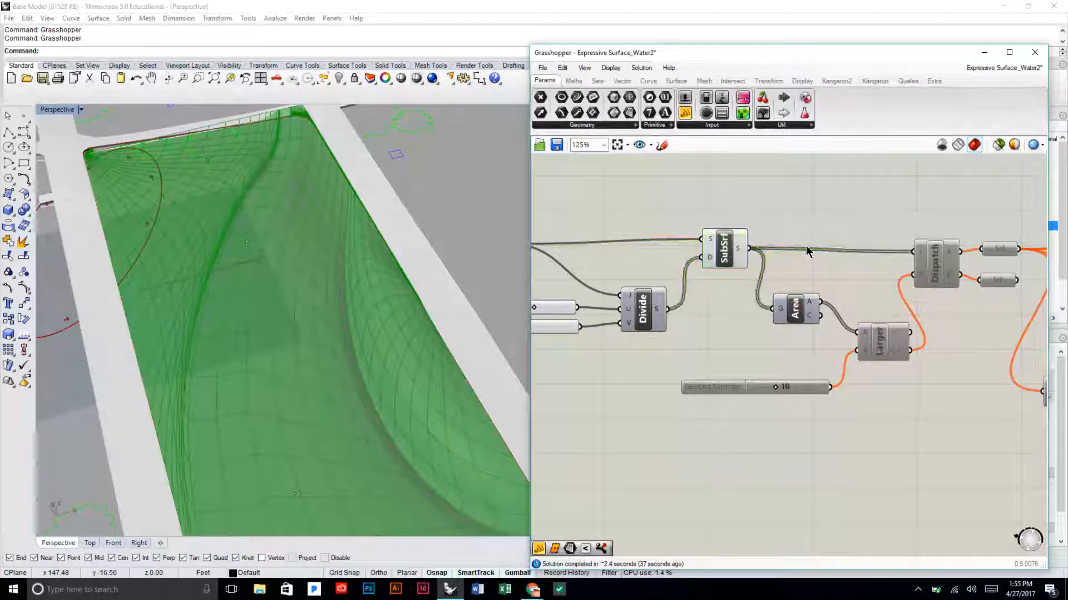
pyautogui.moveTo(809, 256); pyautogui.dragTo(720, 246, button='right')
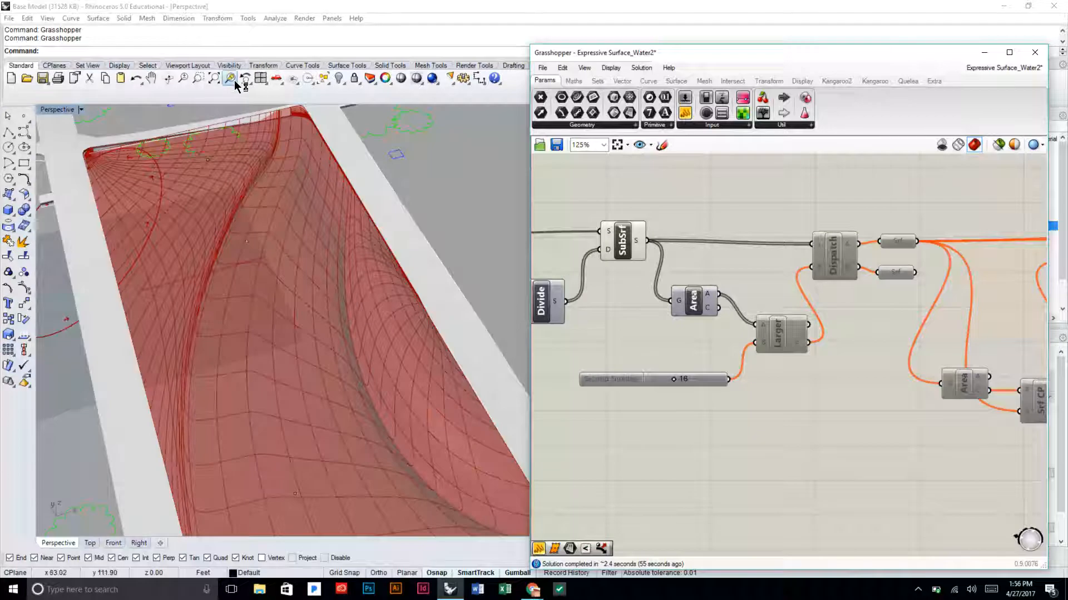
# - Enable the Second Number slider, the Larger and Dispatch components and the two Srf parameters fed by Dispatch
pyautogui.scroll(5, 266, 111)
pyautogui.keyDown('shift'); pyautogui.moveTo(268, 137); pyautogui.dragTo(426, 225, button='right'); pyautogui.keyUp('shift')
pyautogui.scroll(-5, 415, 138)
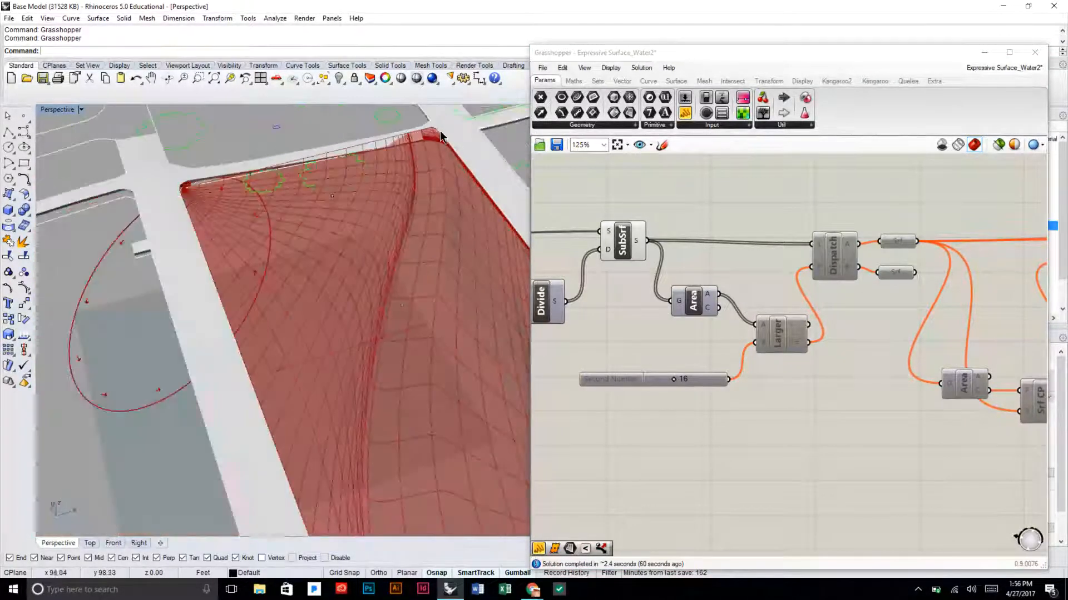
pyautogui.moveTo(903, 416); pyautogui.dragTo(662, 207)
pyautogui.middleClick(690, 212)
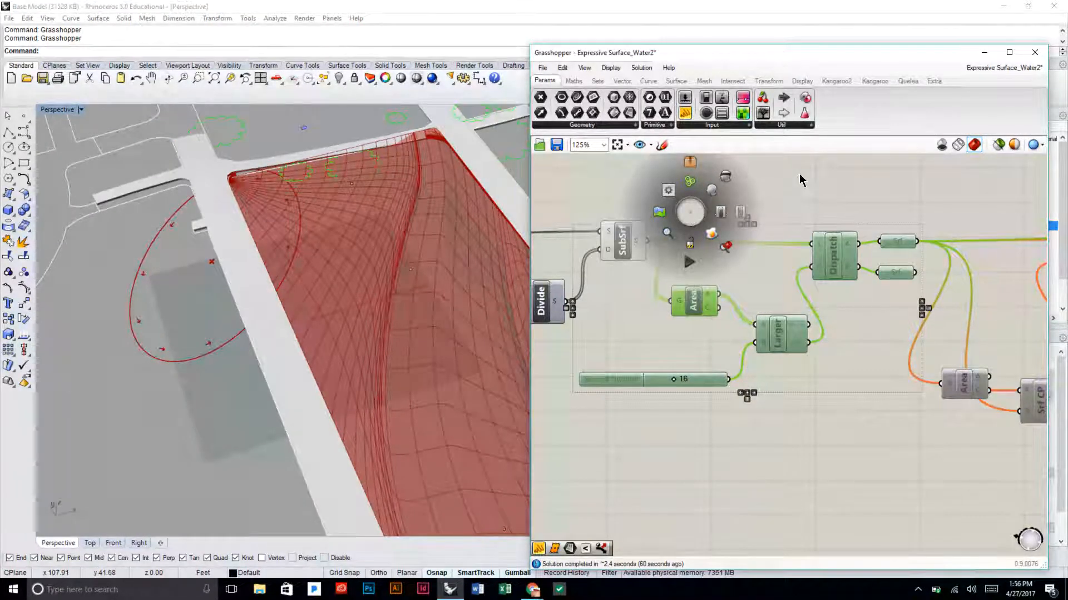
pyautogui.click(722, 212)
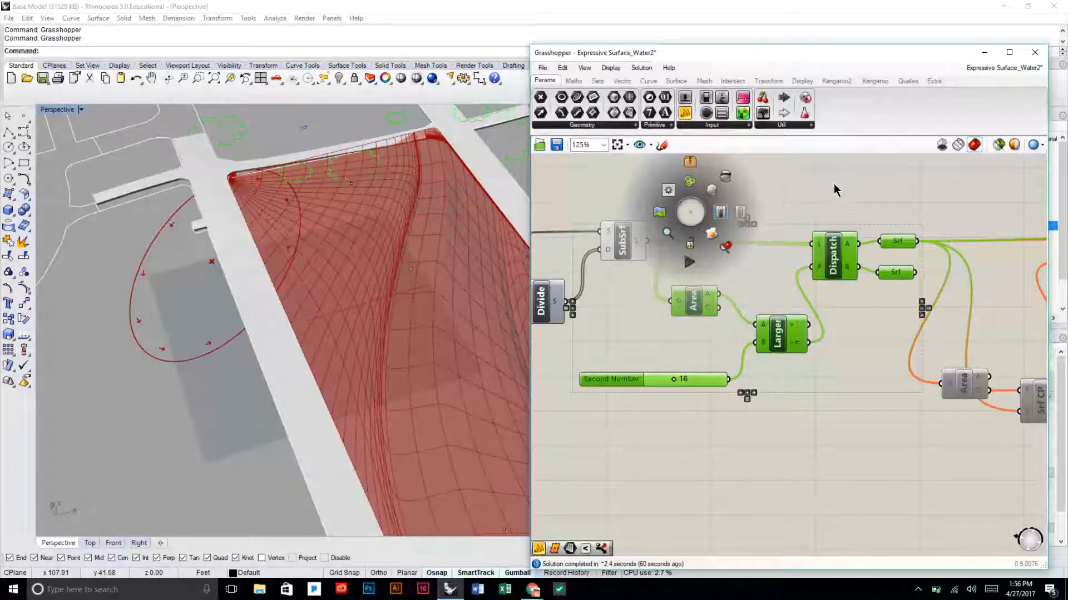
pyautogui.click(847, 188)
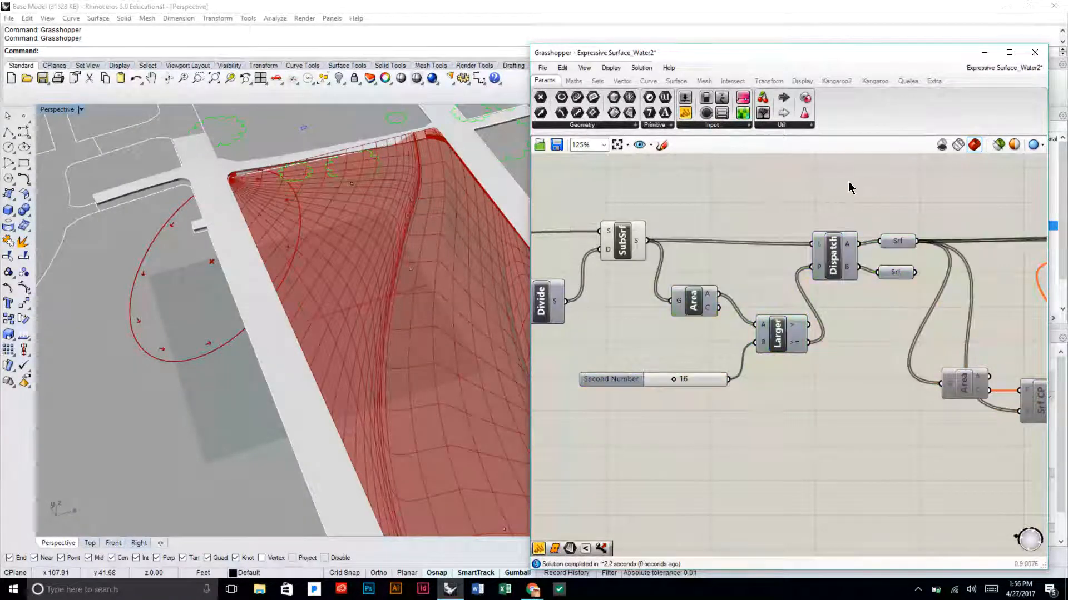
# - Inspect the panel areas output by the Area component and the Larger component that compares them
pyautogui.scroll(3, 721, 338)
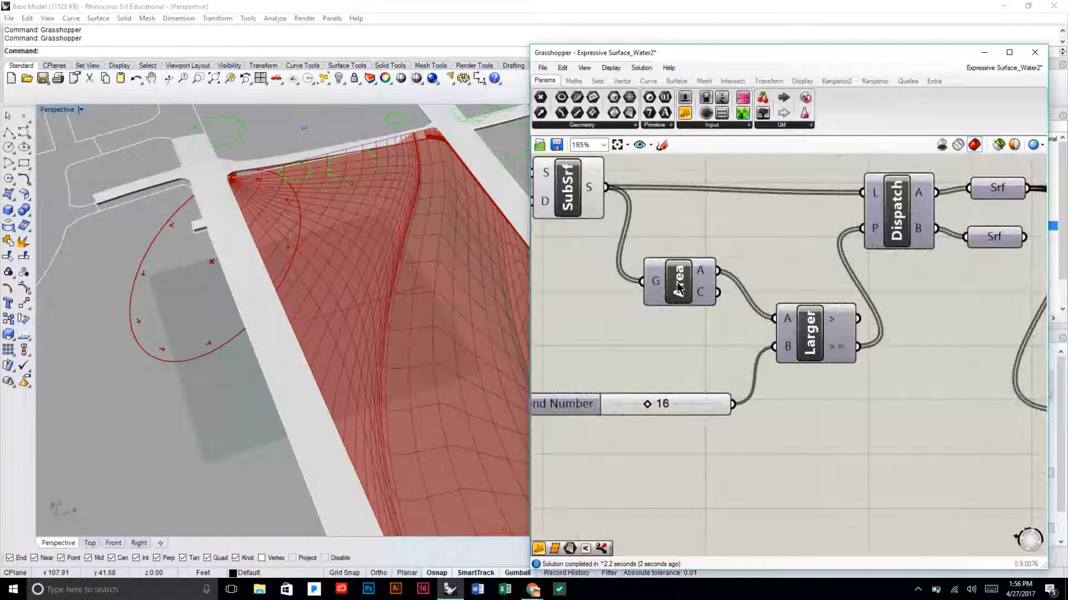
pyautogui.click(583, 199)
pyautogui.click(723, 233)
pyautogui.moveTo(700, 271)
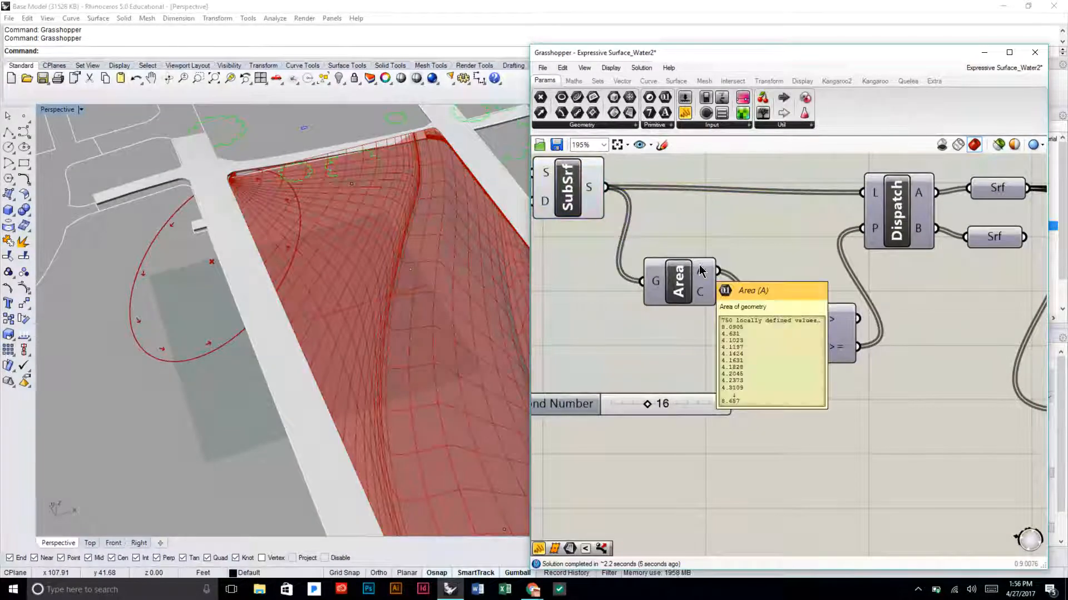
pyautogui.click(804, 334)
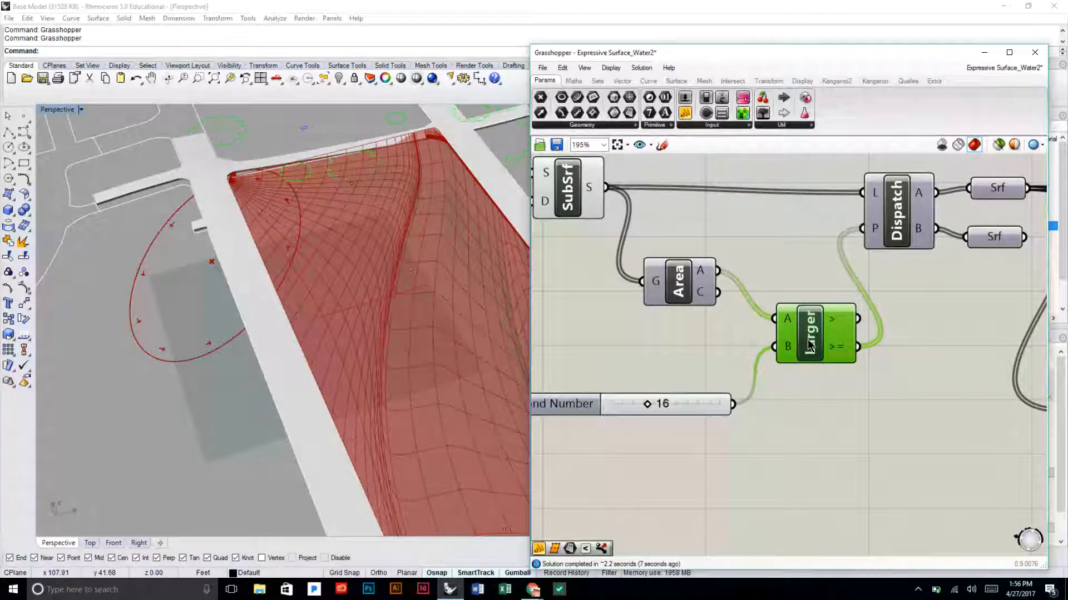
# - Move the Second Number slider up so it lines up with the B input of the Larger component
pyautogui.moveTo(706, 406); pyautogui.dragTo(710, 375)
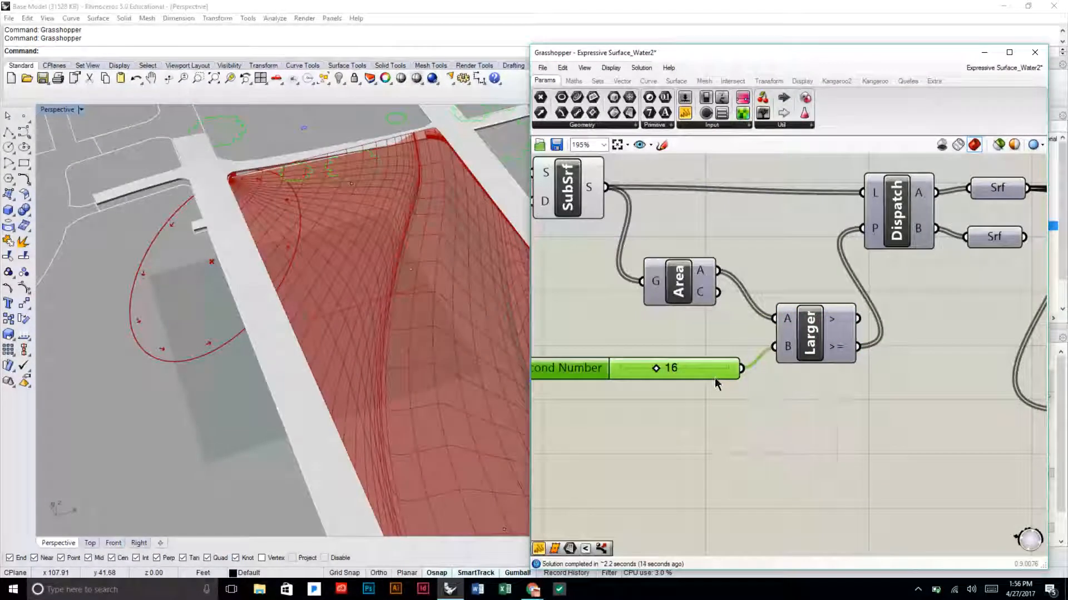
pyautogui.scroll(-1, 708, 370)
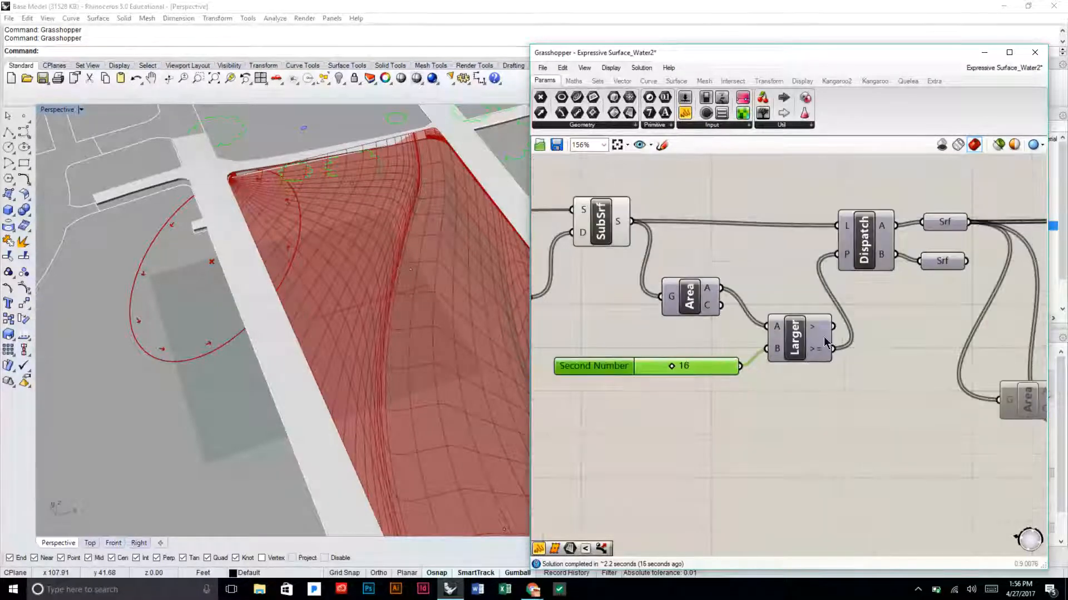
pyautogui.moveTo(710, 370); pyautogui.dragTo(712, 360)
pyautogui.click(842, 390)
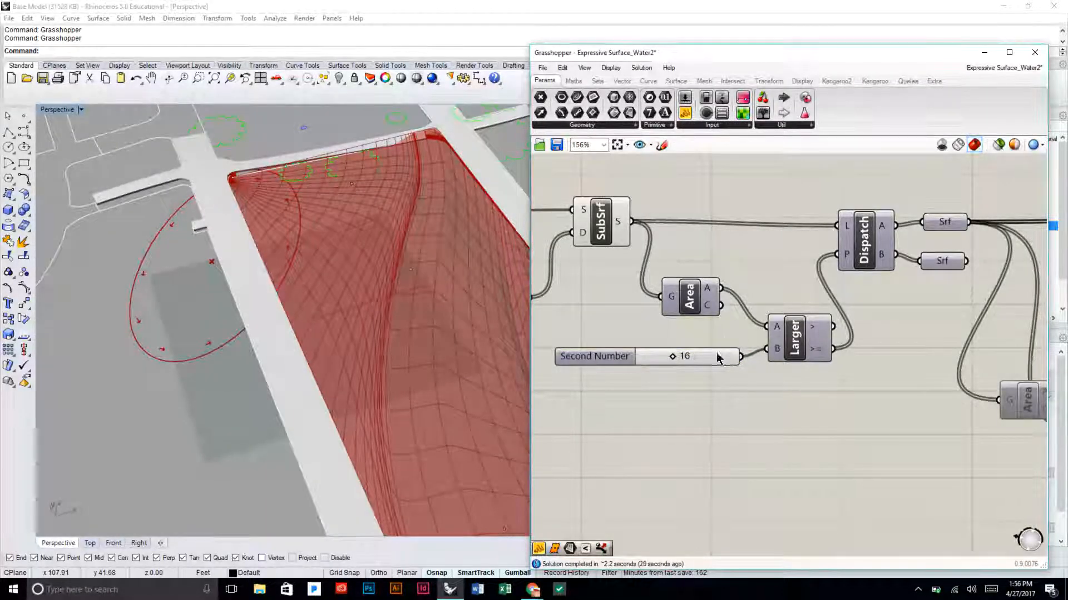
# - Turn off the preview of the SubSrf component
pyautogui.moveTo(934, 266); pyautogui.dragTo(752, 292, button='right')
pyautogui.click(752, 291)
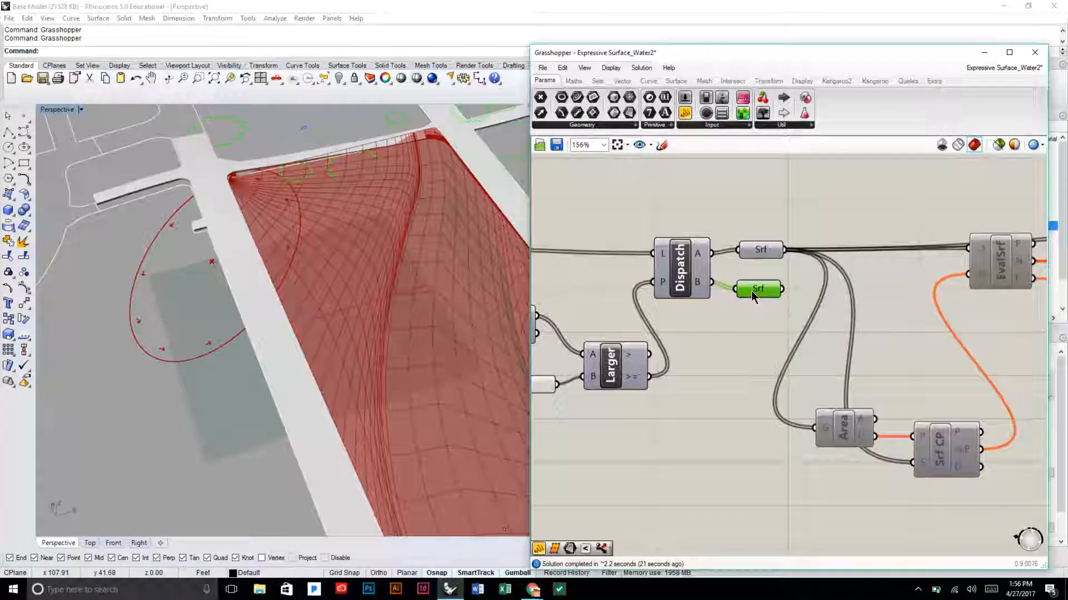
pyautogui.moveTo(662, 292); pyautogui.dragTo(860, 289, button='right')
pyautogui.scroll(-1, 859, 290)
pyautogui.click(660, 261)
pyautogui.rightClick(661, 264)
pyautogui.click(695, 280)
# - Turn on the preview of both Srf parameters connected to the Dispatch outputs
pyautogui.moveTo(952, 315); pyautogui.dragTo(901, 327, button='right')
pyautogui.click(876, 298)
pyautogui.middleClick(879, 223)
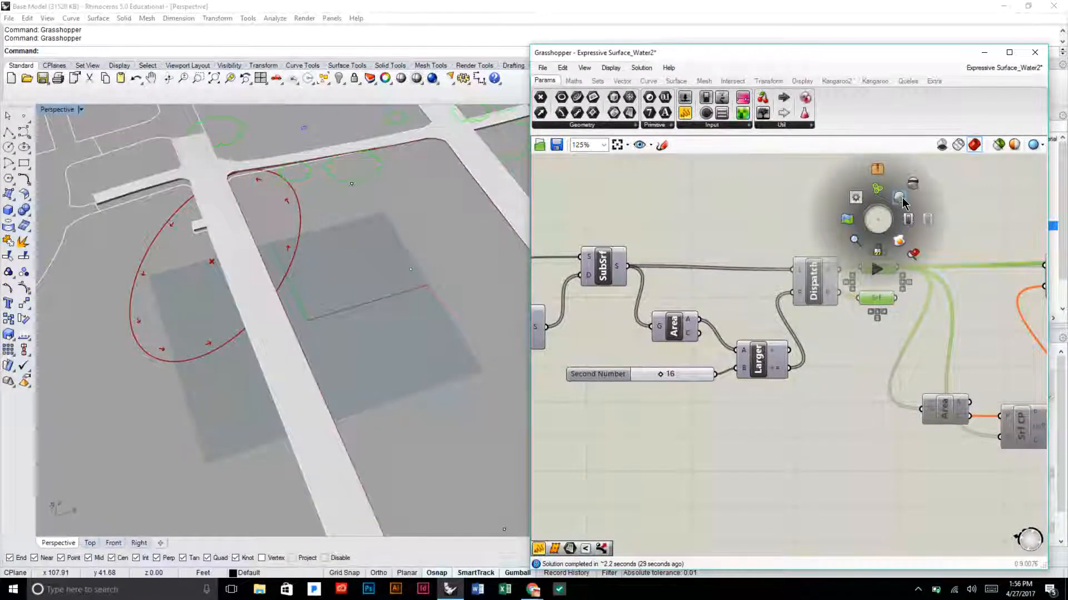
pyautogui.click(898, 198)
pyautogui.click(951, 233)
# - Highlight the panels of the Srf parameter on Dispatch's B output and align the parameter level with that output
pyautogui.moveTo(434, 311); pyautogui.dragTo(482, 229, button='right')
pyautogui.click(878, 300)
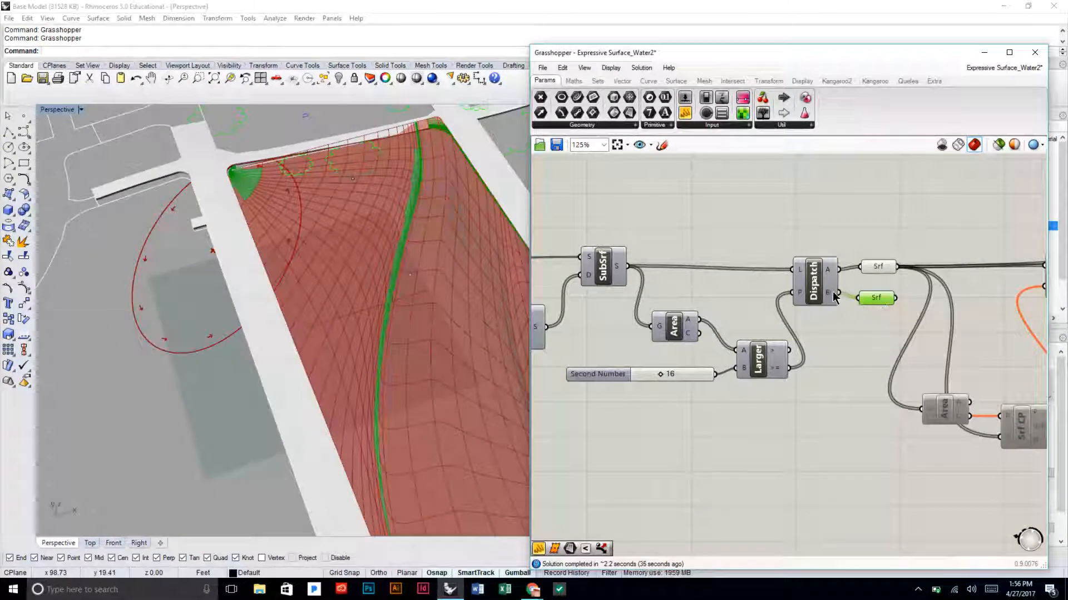
pyautogui.scroll(3, 829, 294)
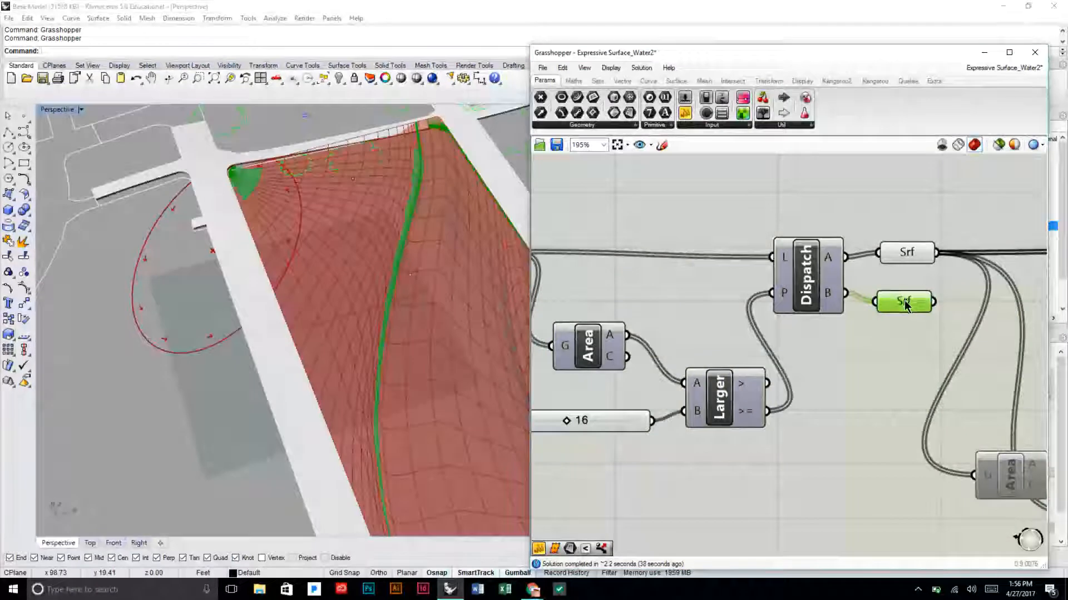
pyautogui.moveTo(905, 305); pyautogui.dragTo(904, 298)
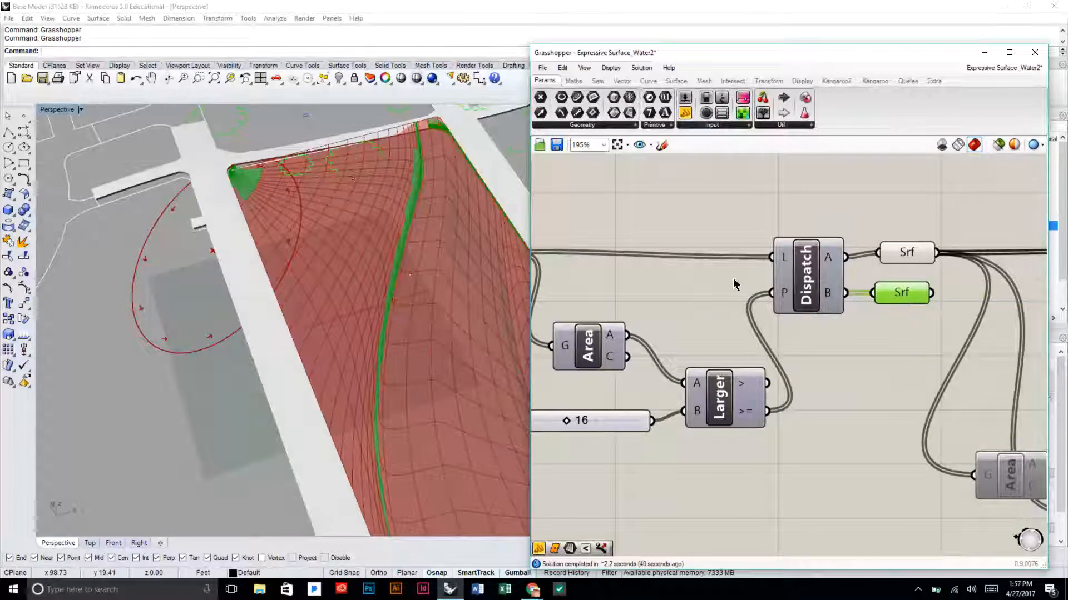
# - Examine where the highlighted B-list panels lie on the surface, including the site corner and the strip along the ridge
pyautogui.scroll(-7, 512, 277)
pyautogui.moveTo(493, 312); pyautogui.dragTo(473, 275, button='right')
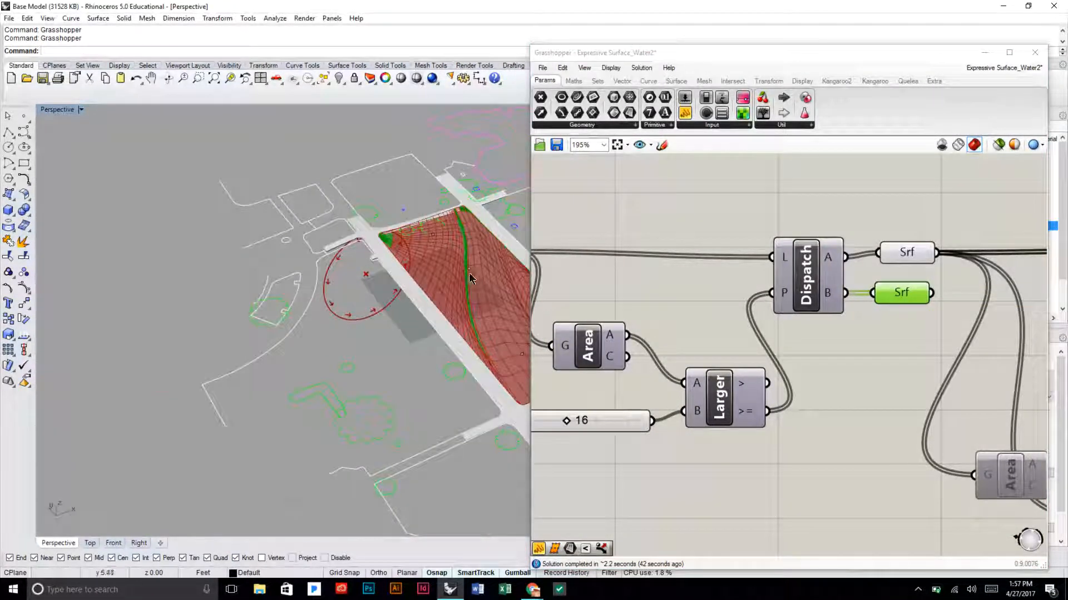
pyautogui.scroll(7, 478, 316)
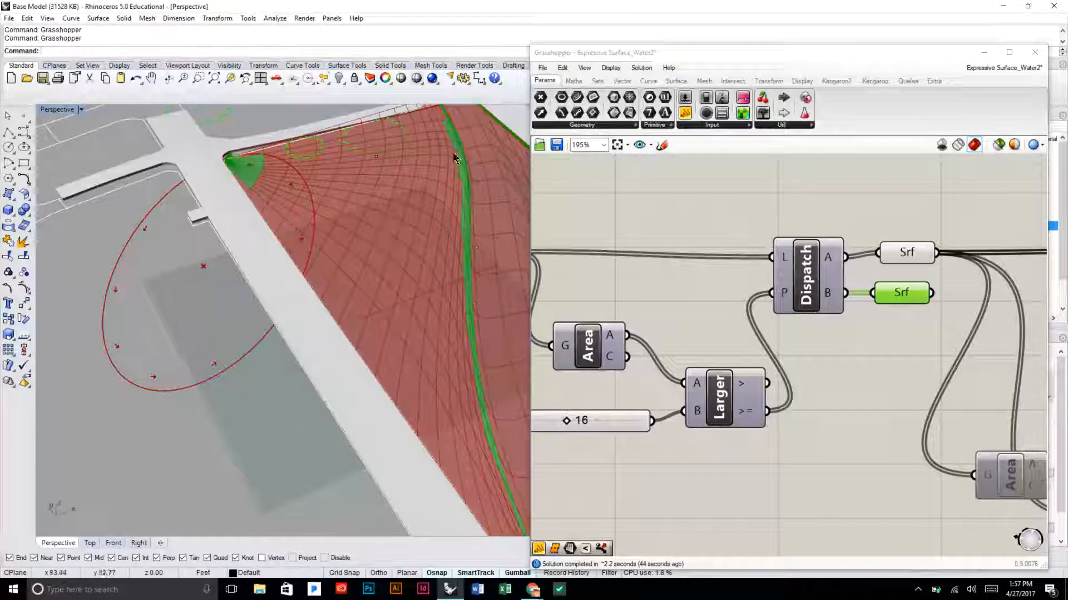
pyautogui.keyDown('shift'); pyautogui.moveTo(448, 134); pyautogui.dragTo(446, 256, button='right'); pyautogui.keyUp('shift')
pyautogui.scroll(12, 228, 284)
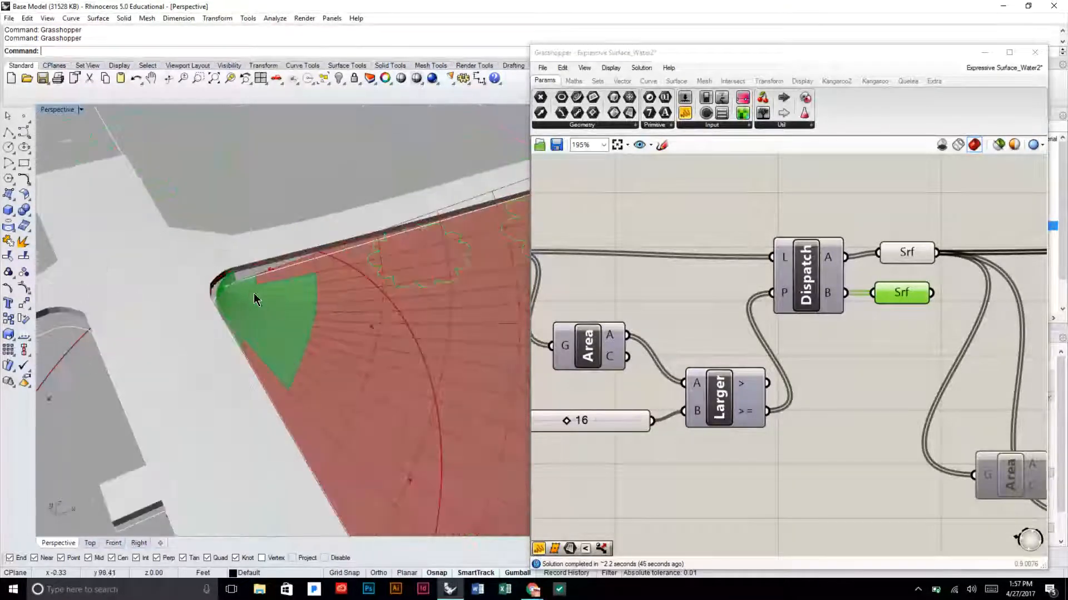
pyautogui.scroll(-10, 249, 300)
pyautogui.keyDown('shift'); pyautogui.moveTo(369, 302); pyautogui.dragTo(136, 353, button='right'); pyautogui.keyUp('shift')
pyautogui.moveTo(399, 263); pyautogui.dragTo(459, 369, button='right')
pyautogui.scroll(-6, 319, 255)
pyautogui.scroll(3, 412, 332)
pyautogui.scroll(-5, 459, 369)
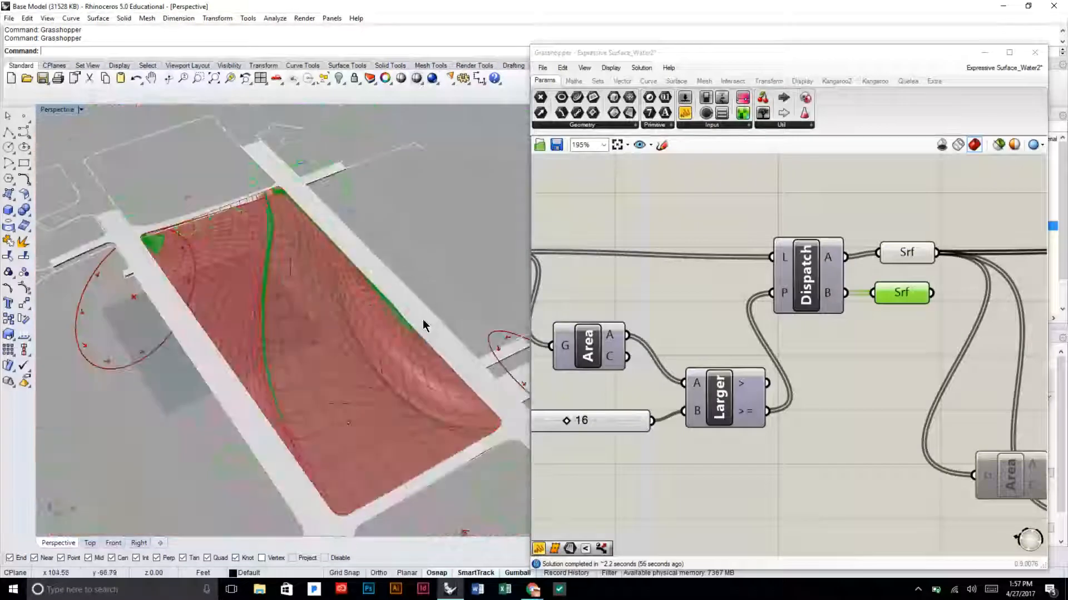
pyautogui.scroll(2, 453, 413)
pyautogui.scroll(-1, 454, 413)
pyautogui.click(905, 317)
pyautogui.click(906, 299)
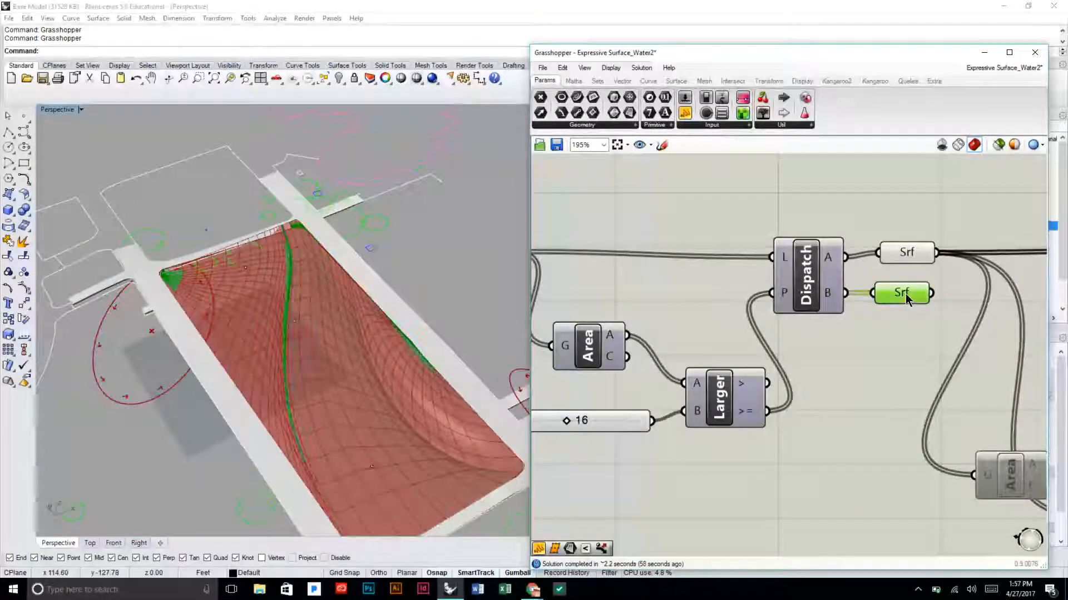
# - Highlight the panels of the Srf parameter on Dispatch's A output, nudging it away from Dispatch, and inspect them on the surface
pyautogui.moveTo(912, 334); pyautogui.dragTo(743, 342, button='right')
pyautogui.moveTo(744, 263); pyautogui.dragTo(776, 261)
pyautogui.moveTo(411, 312); pyautogui.dragTo(383, 321, button='right')
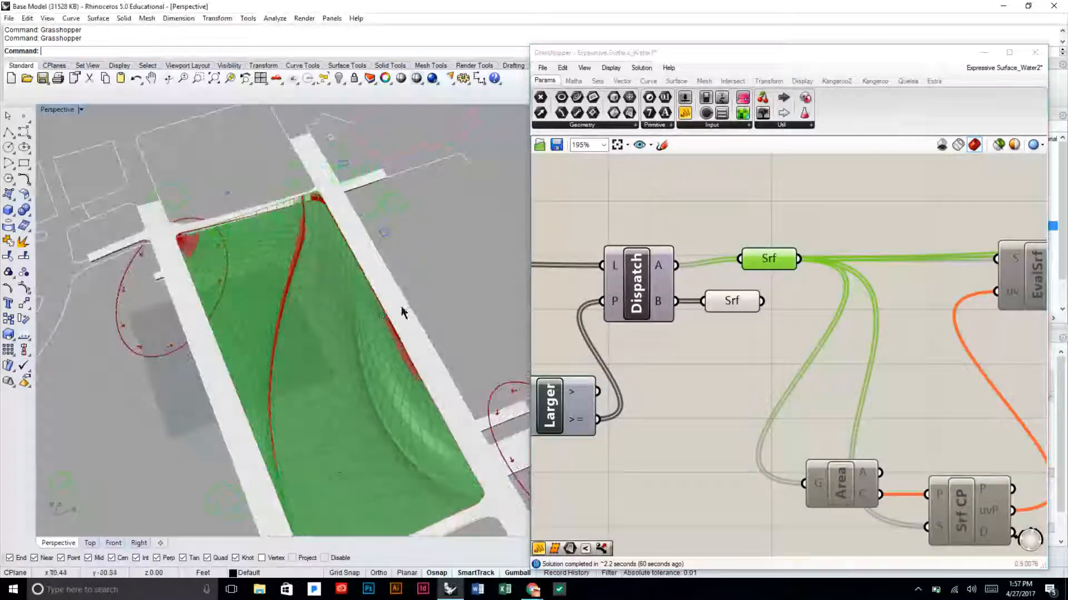
# - Turn off the preview of the Srf parameter on Dispatch's A output
pyautogui.click(763, 269)
pyautogui.rightClick(773, 267)
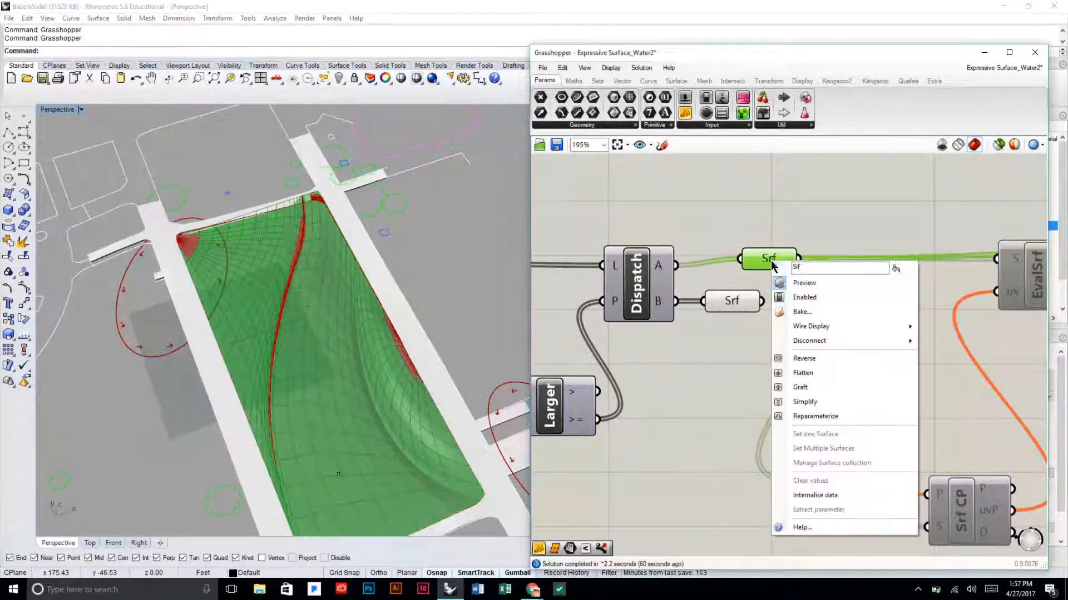
pyautogui.click(795, 281)
pyautogui.click(967, 323)
# - Move the Area and Srf CP components together closer to the EvalSrf component
pyautogui.moveTo(967, 323); pyautogui.dragTo(759, 255, button='right')
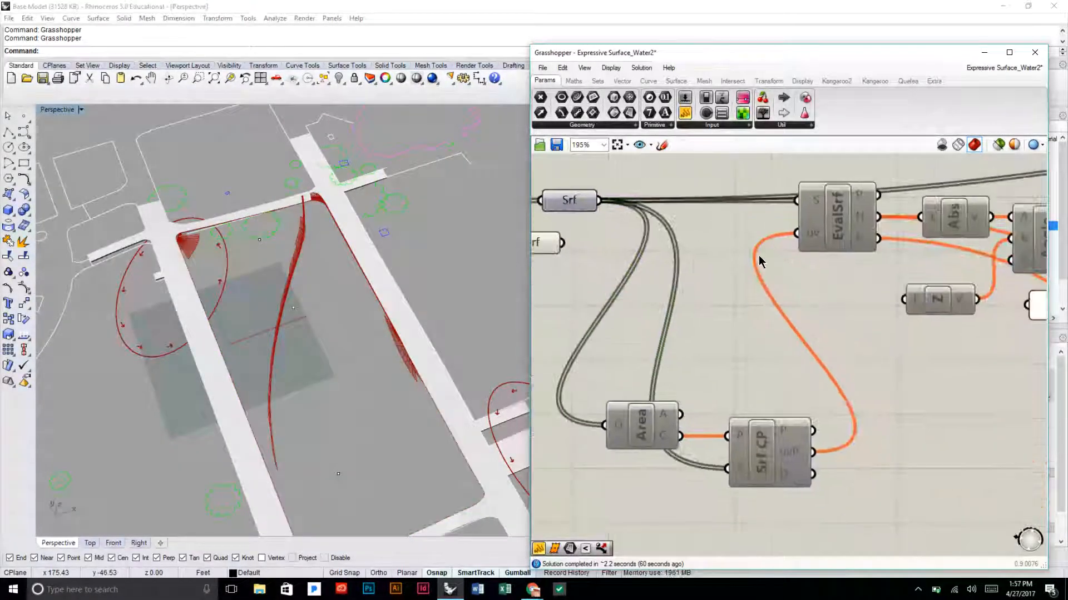
pyautogui.scroll(-2, 770, 301)
pyautogui.moveTo(825, 477); pyautogui.dragTo(639, 362)
pyautogui.moveTo(763, 419); pyautogui.dragTo(783, 358)
pyautogui.moveTo(905, 389); pyautogui.dragTo(751, 417, button='right')
pyautogui.scroll(-2, 762, 389)
pyautogui.scroll(1, 806, 378)
pyautogui.moveTo(854, 361); pyautogui.dragTo(893, 355, button='right')
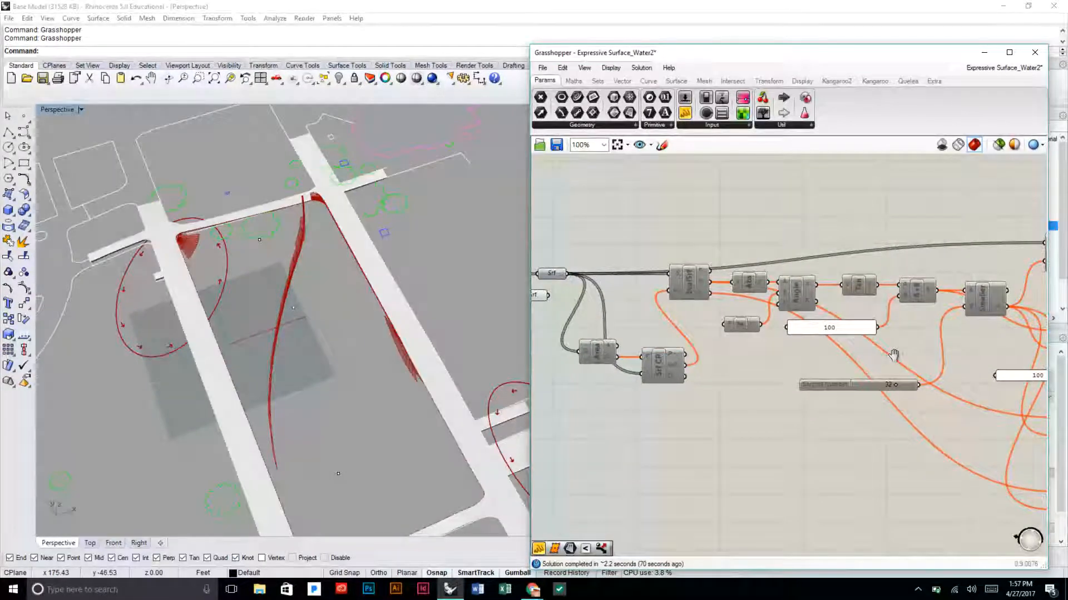
pyautogui.moveTo(728, 425); pyautogui.dragTo(605, 331)
pyautogui.click(763, 376)
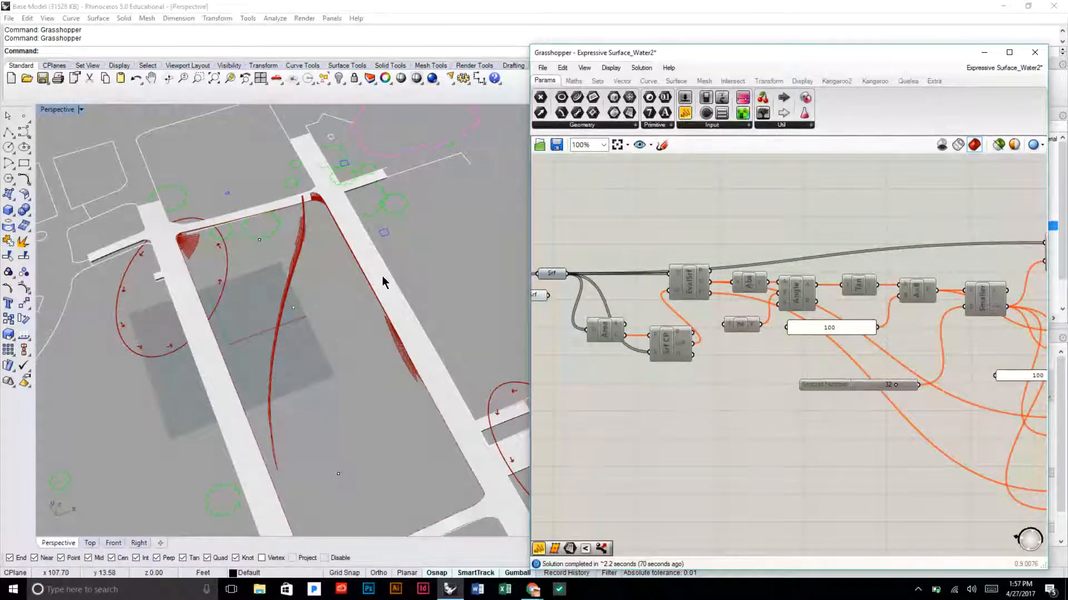
# - View the remaining panels from a lower angle and move the Second Number slider up toward the Smaller component
pyautogui.moveTo(388, 377); pyautogui.dragTo(380, 322, button='right')
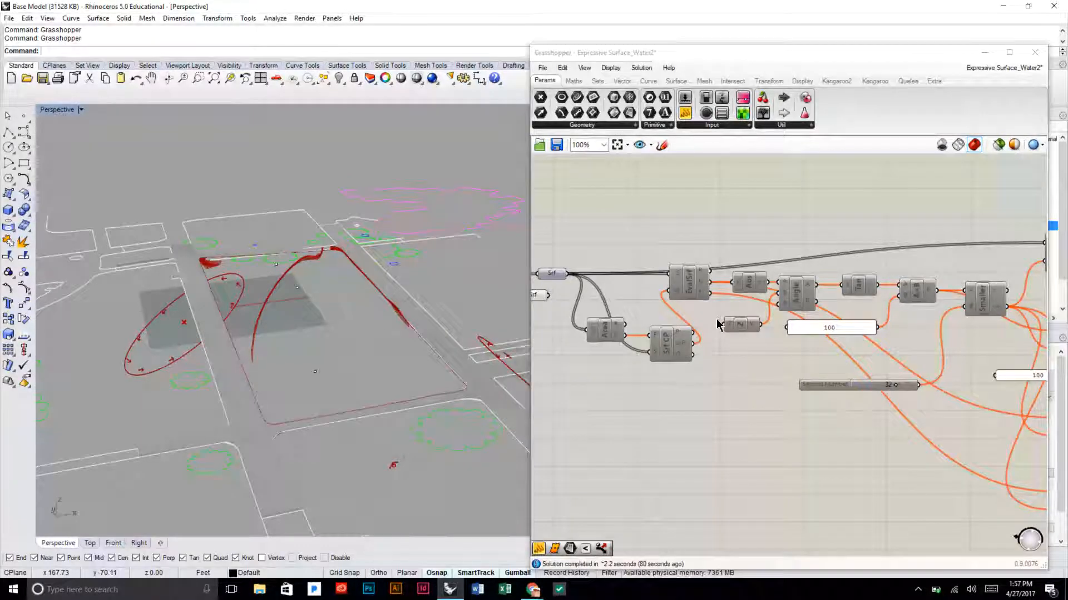
pyautogui.click(983, 308)
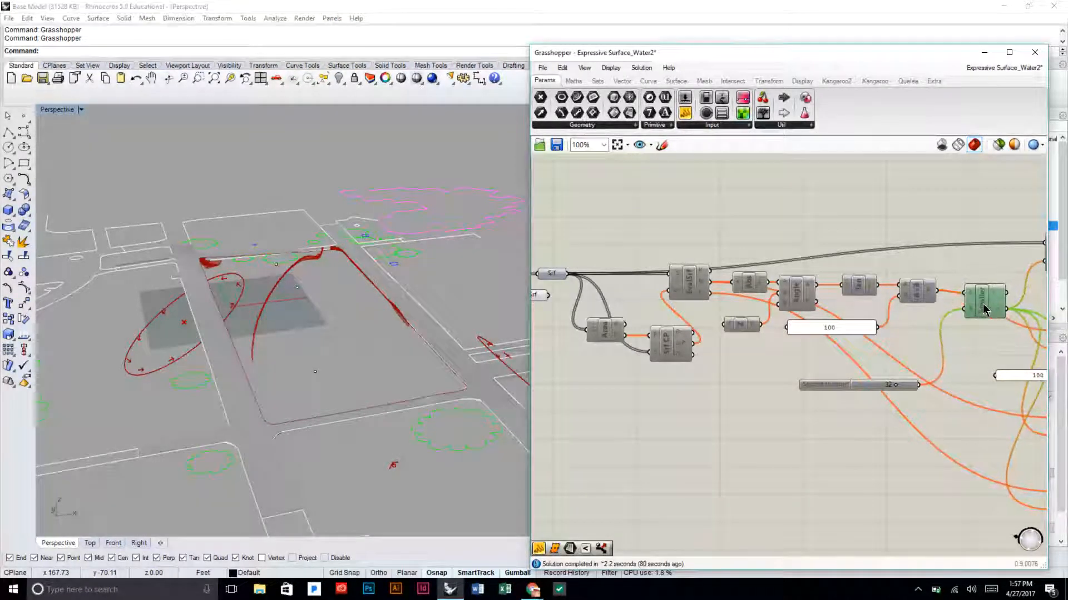
pyautogui.moveTo(886, 386); pyautogui.dragTo(886, 367)
pyautogui.moveTo(955, 377); pyautogui.dragTo(860, 385, button='right')
pyautogui.click(886, 318)
pyautogui.click(906, 358)
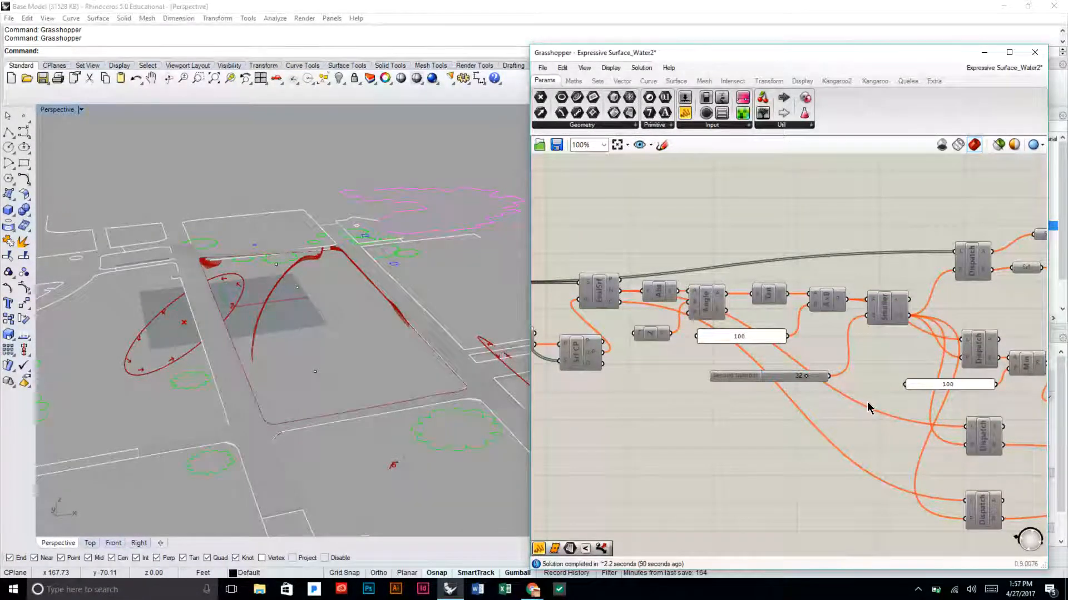
# - Enable all the components from Area and Srf CP through Smaller, including the Second Number slider
pyautogui.moveTo(886, 398); pyautogui.dragTo(923, 363, button='right')
pyautogui.click(927, 315)
pyautogui.moveTo(924, 443); pyautogui.dragTo(556, 225)
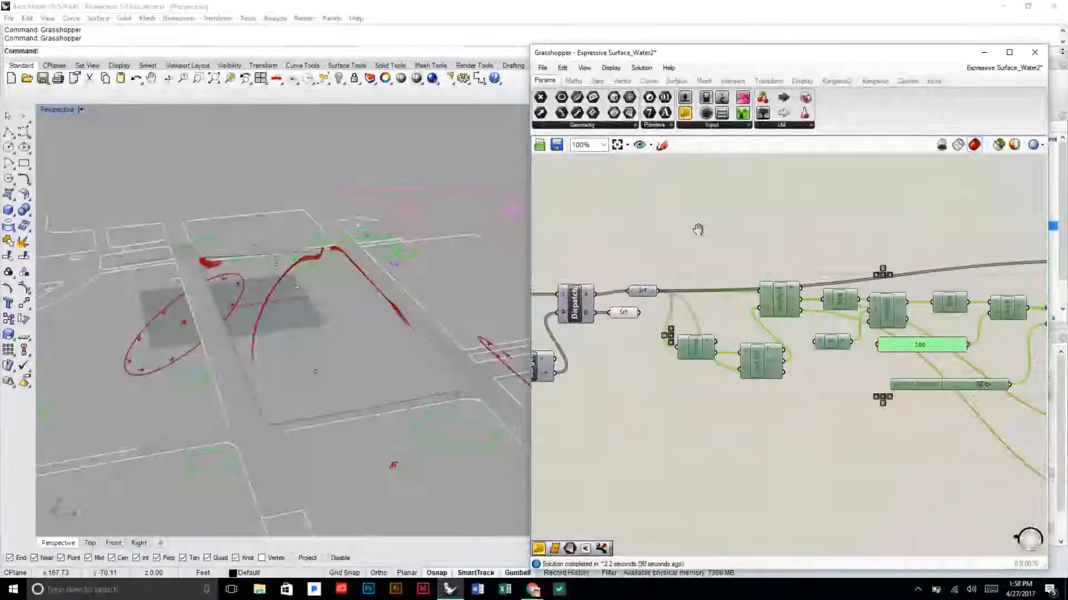
pyautogui.middleClick(689, 233)
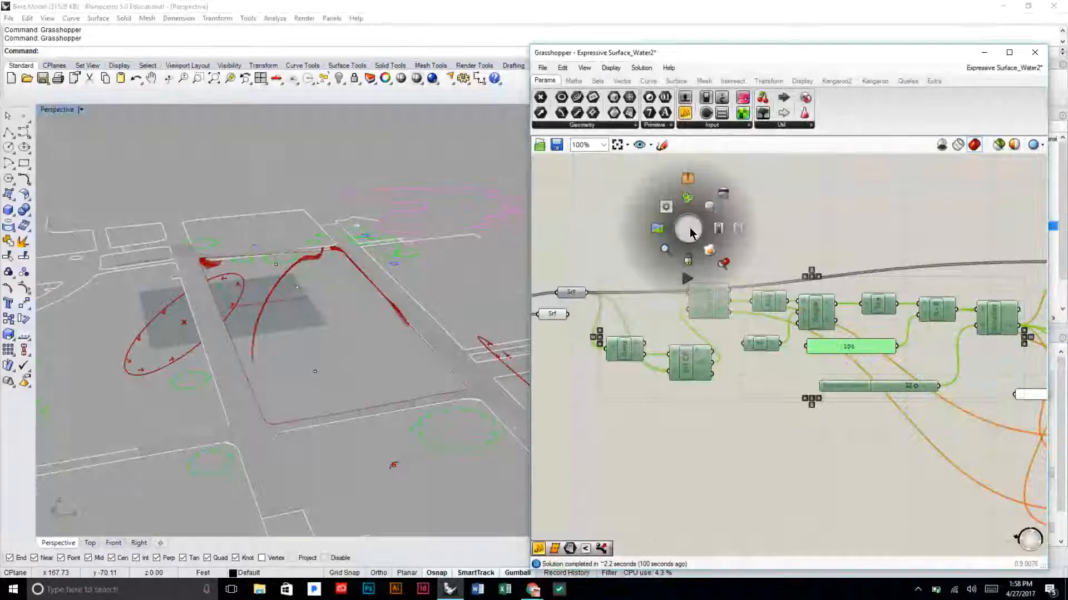
pyautogui.click(721, 229)
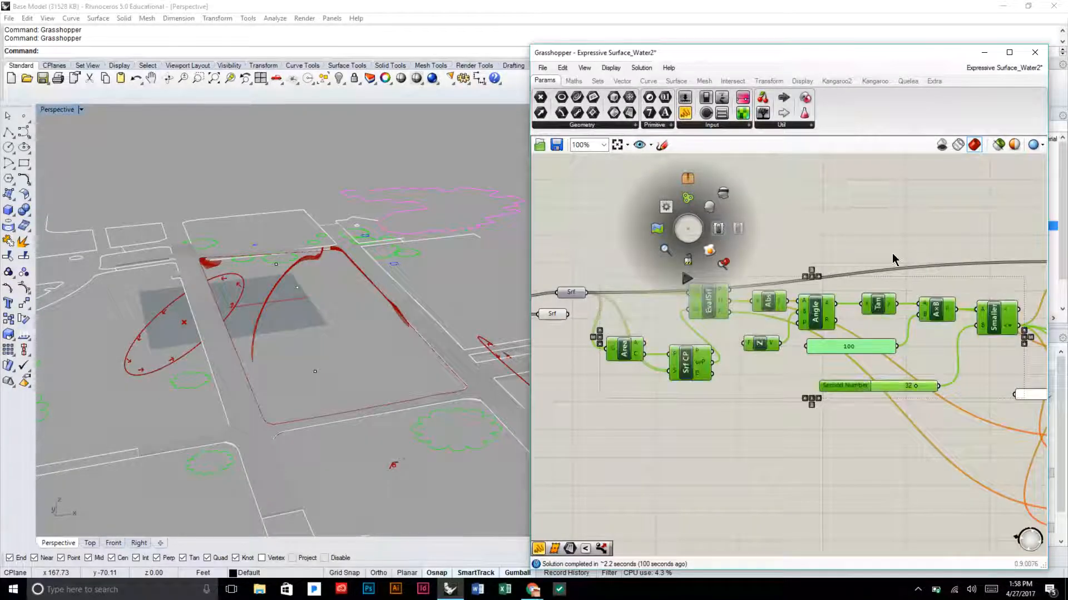
pyautogui.click(955, 265)
# - Nudge the Smaller component away from A×B and move the Second Number slider up beneath the 100 panel
pyautogui.moveTo(975, 279); pyautogui.dragTo(873, 235, button='right')
pyautogui.scroll(2, 909, 261)
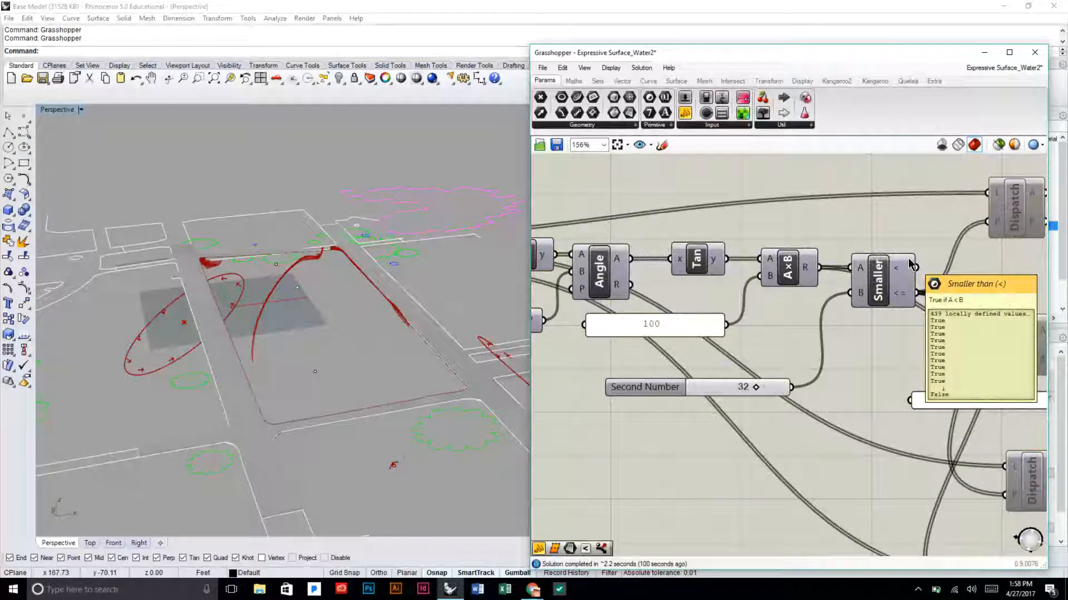
pyautogui.moveTo(880, 283); pyautogui.dragTo(884, 283)
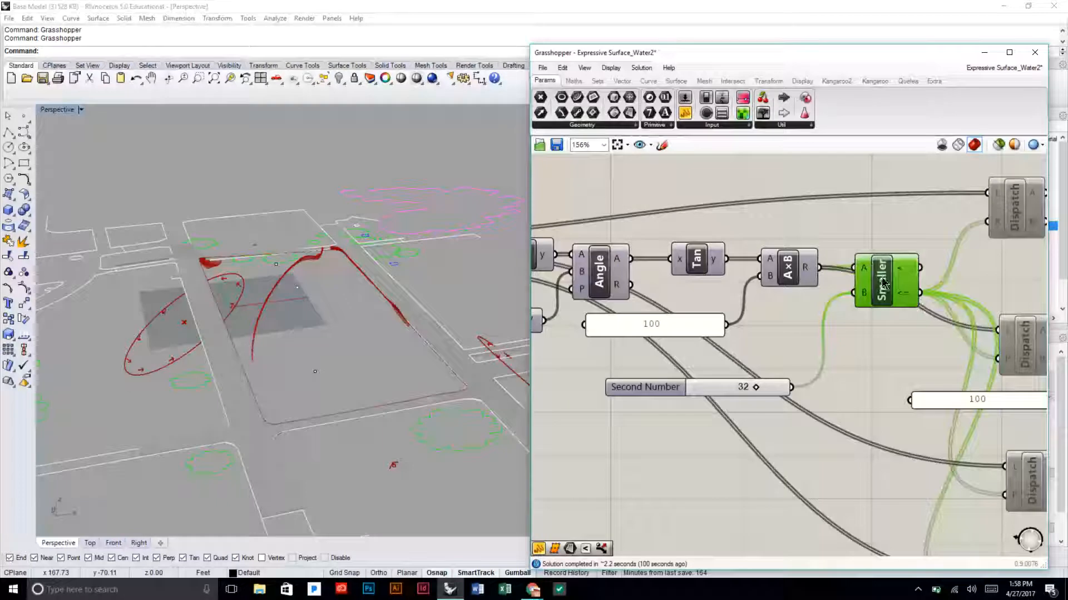
pyautogui.click(884, 350)
pyautogui.moveTo(772, 388); pyautogui.dragTo(780, 373)
pyautogui.click(827, 346)
# - Shift the Second Number slider closer to Smaller's B input and inspect the values on Smaller's <= output
pyautogui.moveTo(861, 324); pyautogui.dragTo(828, 318, button='right')
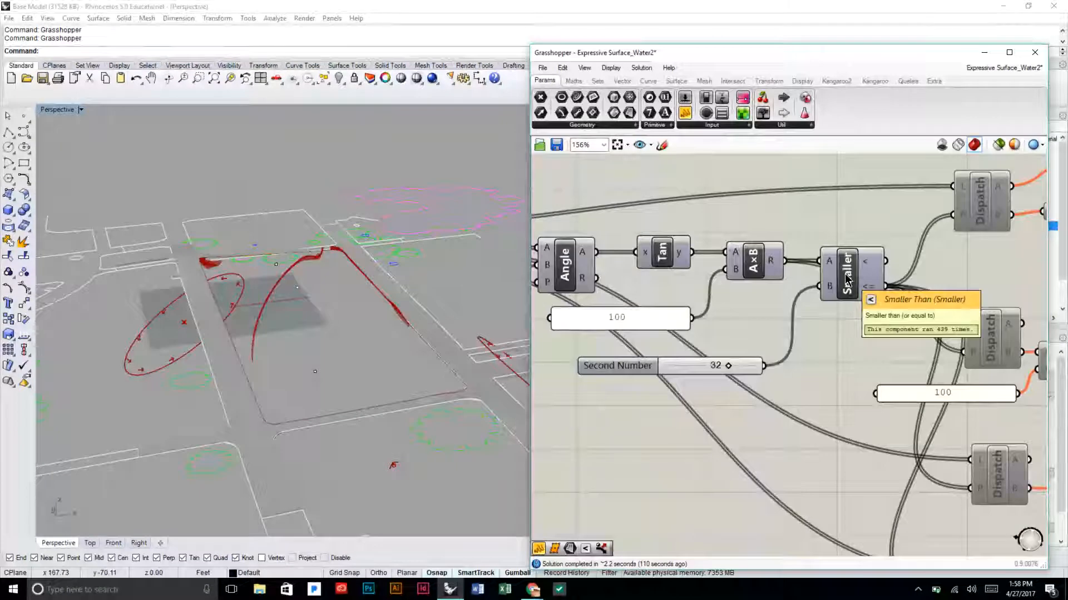
pyautogui.click(846, 280)
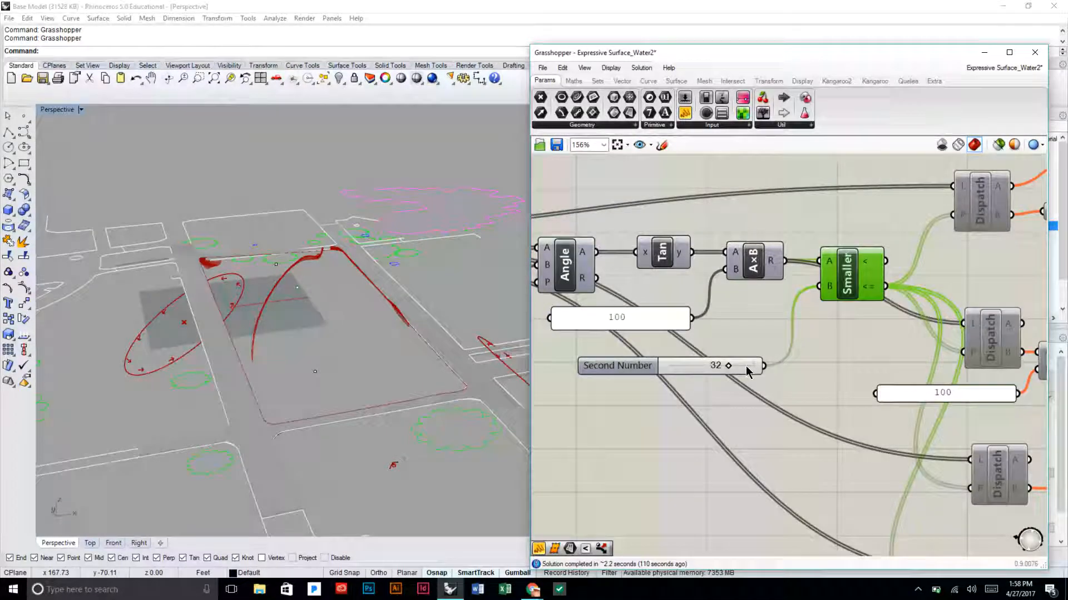
pyautogui.moveTo(748, 372); pyautogui.dragTo(762, 354)
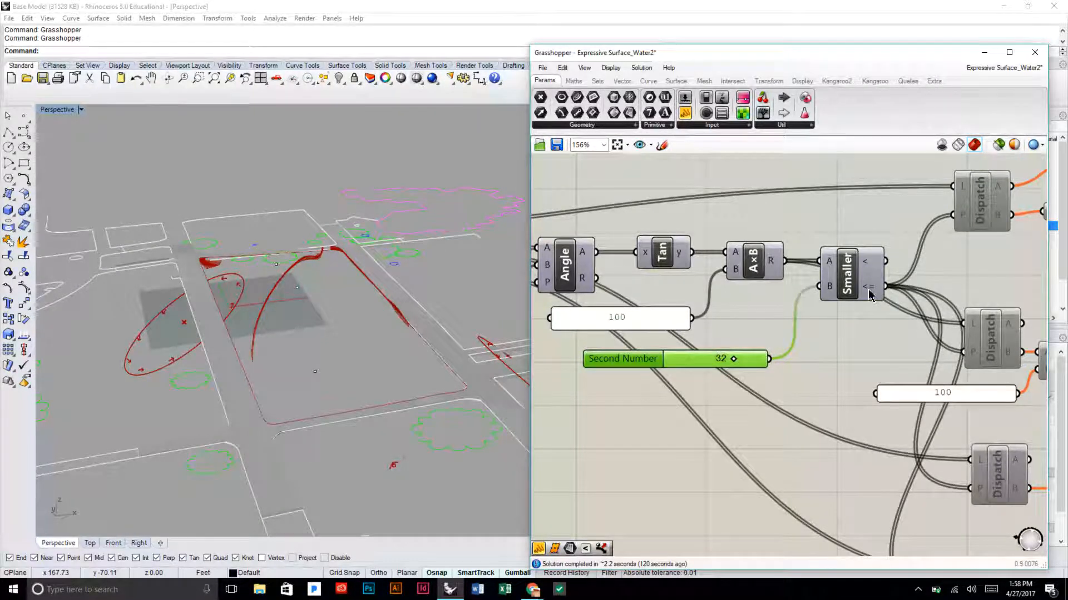
pyautogui.moveTo(870, 293)
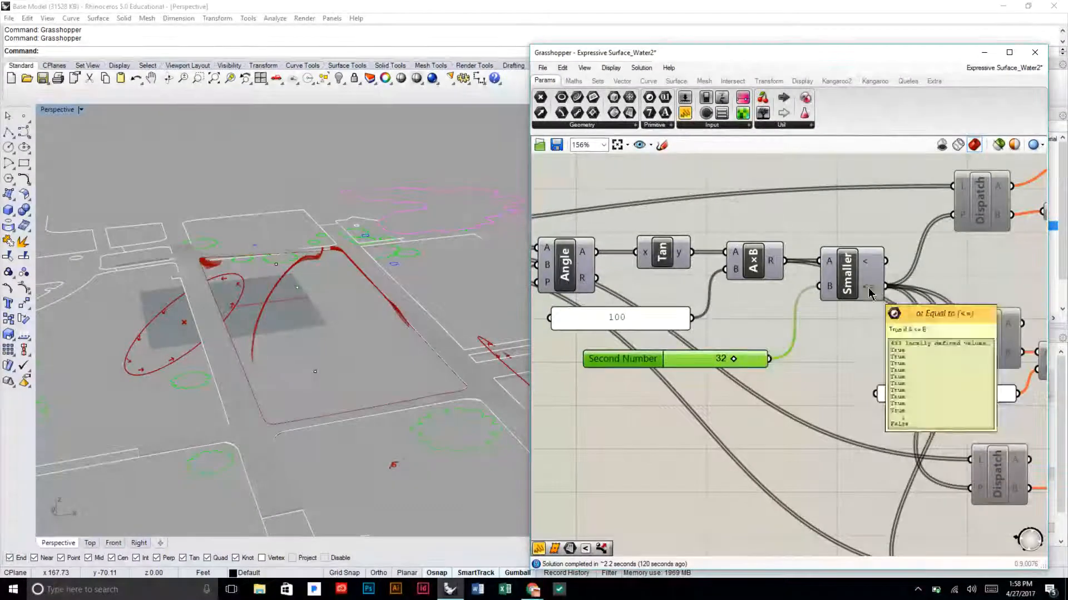
pyautogui.moveTo(847, 342); pyautogui.dragTo(784, 334, button='right')
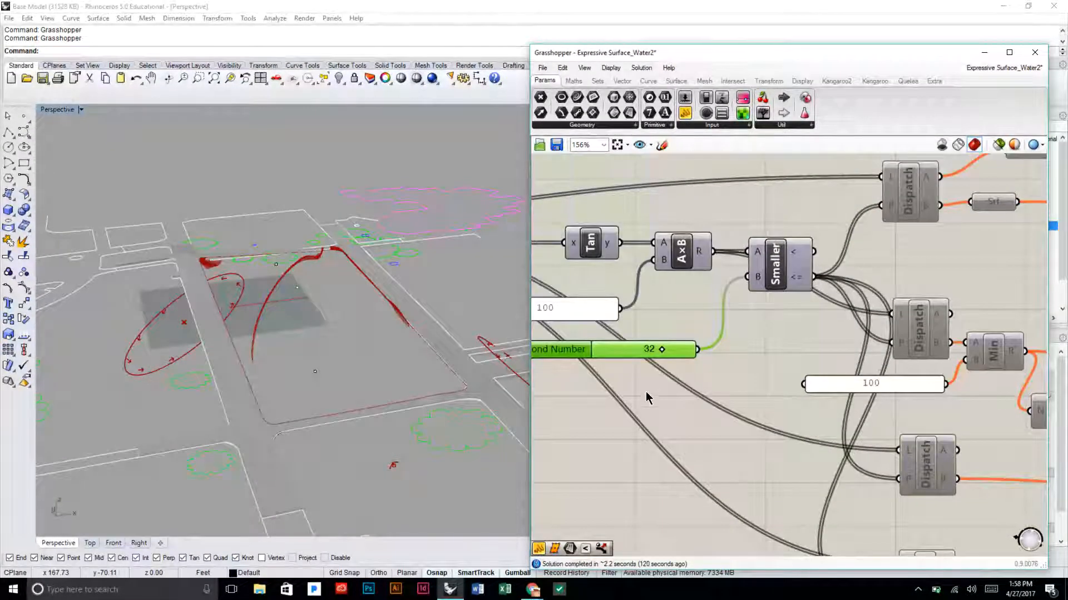
pyautogui.click(741, 361)
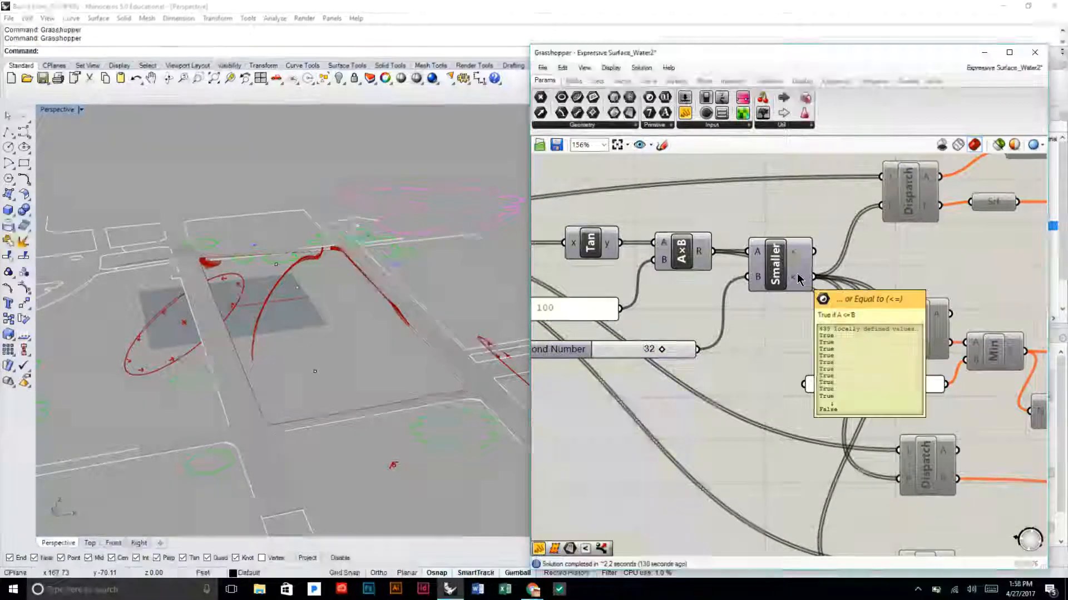
# - Trace the wires from the slope calculation through Smaller's <= output to the Dispatch components and graph mappers
pyautogui.scroll(-4, 650, 234)
pyautogui.moveTo(907, 277); pyautogui.dragTo(781, 291, button='right')
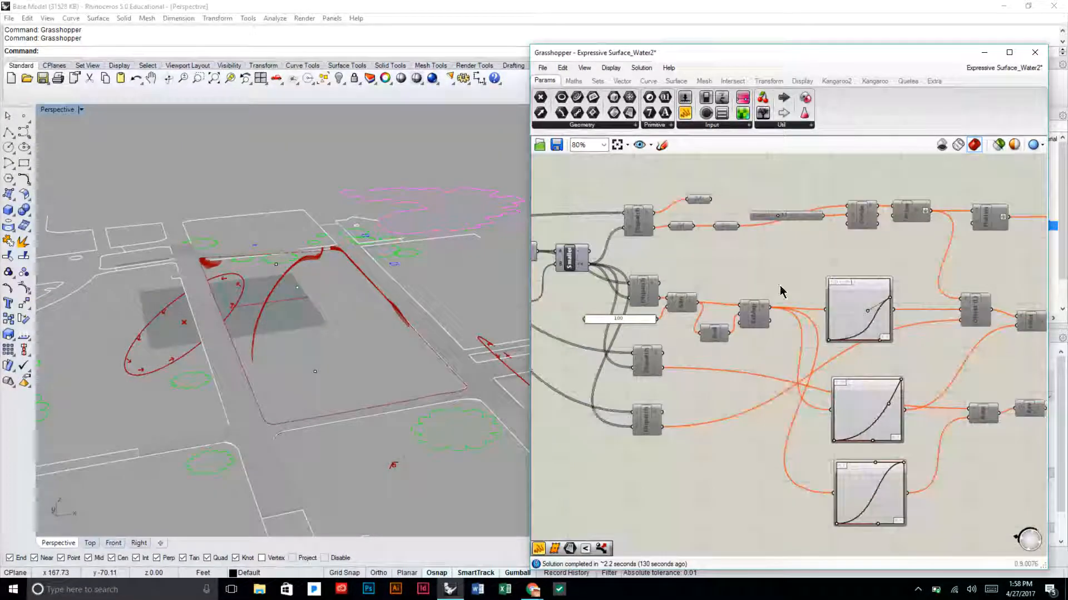
pyautogui.moveTo(657, 278); pyautogui.dragTo(839, 287, button='right')
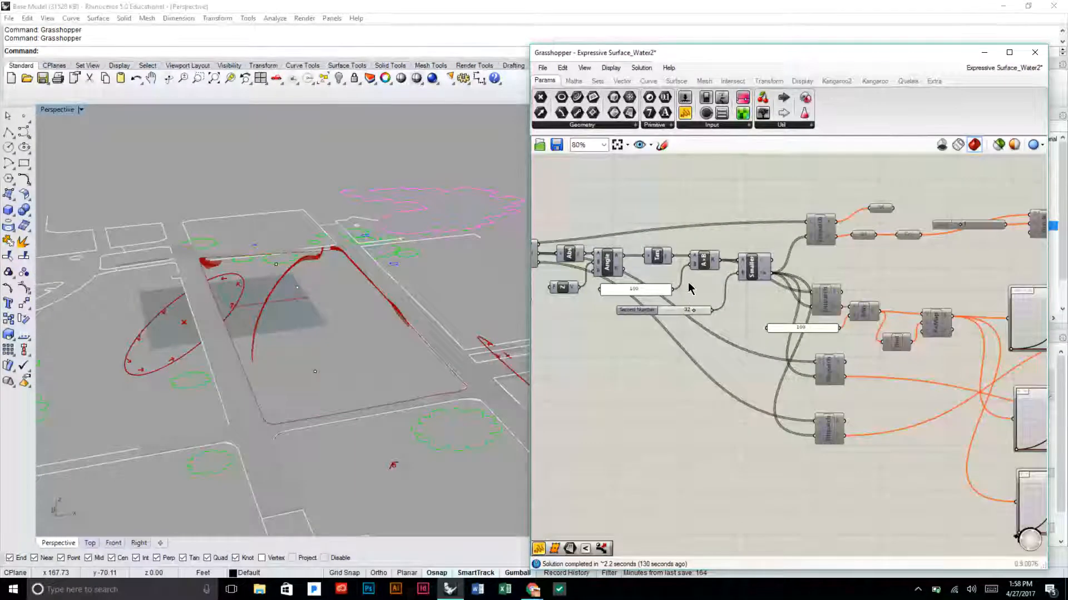
pyautogui.scroll(3, 755, 272)
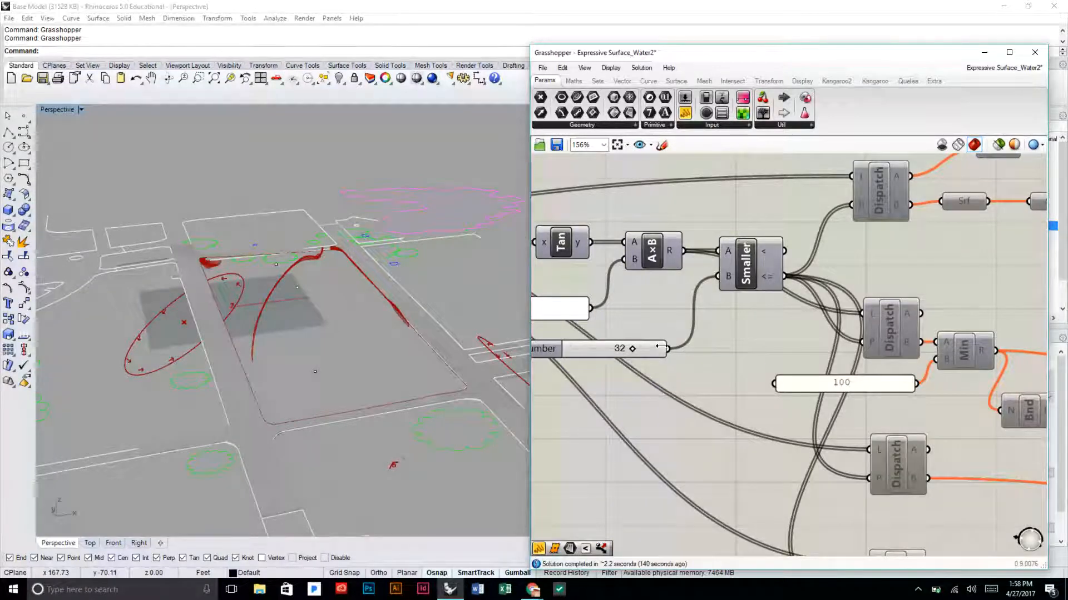
pyautogui.scroll(-2, 710, 335)
pyautogui.moveTo(828, 342); pyautogui.dragTo(764, 329, button='right')
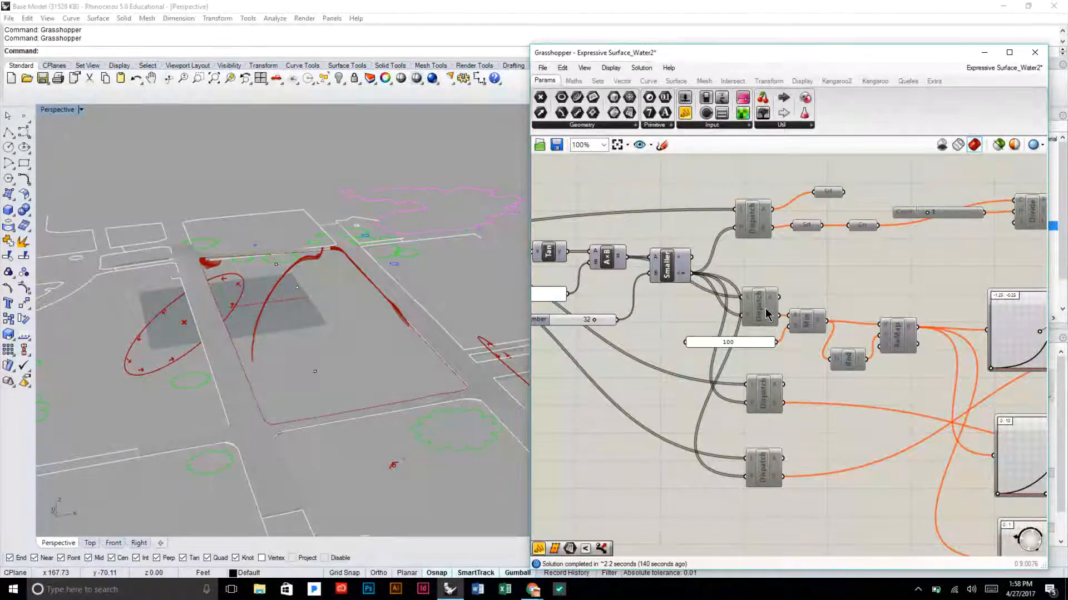
# - Nudge the Dispatch component that feeds Min and inspect the true/false values on Smaller's <= output
pyautogui.moveTo(762, 307); pyautogui.dragTo(758, 299)
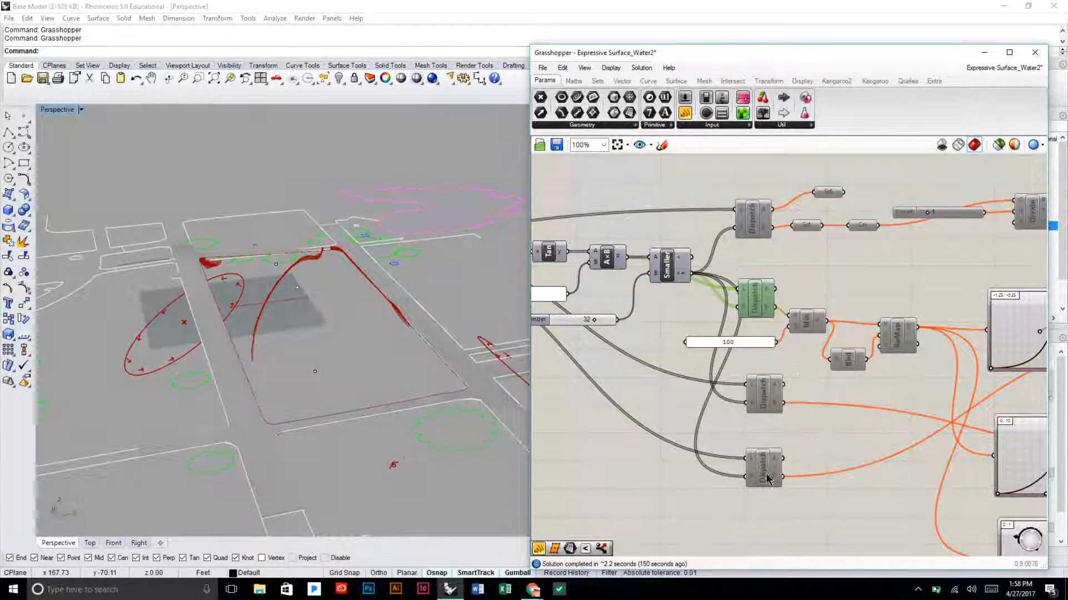
pyautogui.scroll(2, 689, 277)
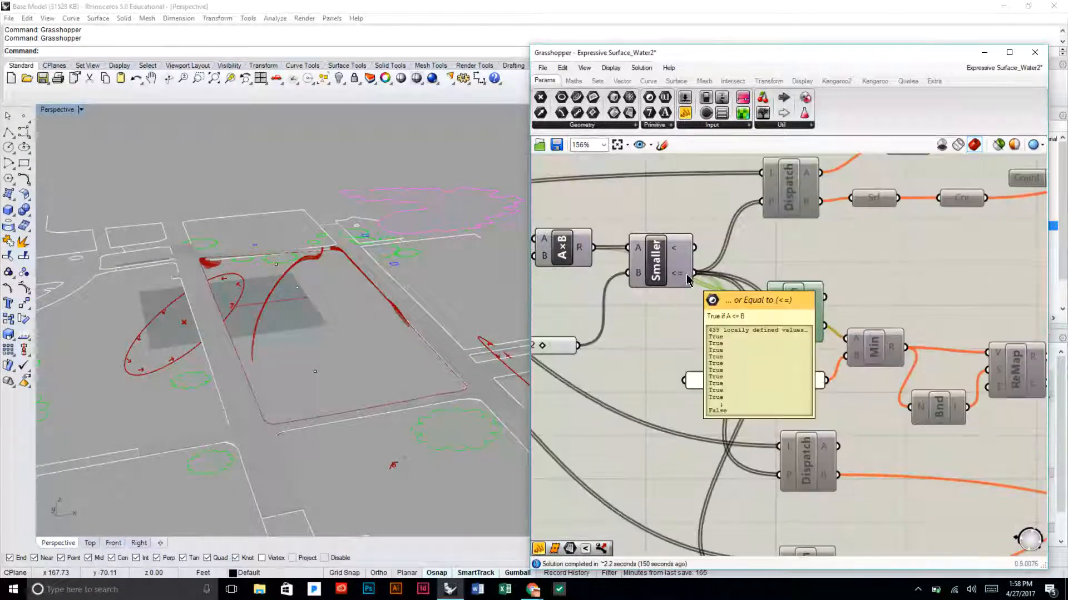
pyautogui.moveTo(678, 275)
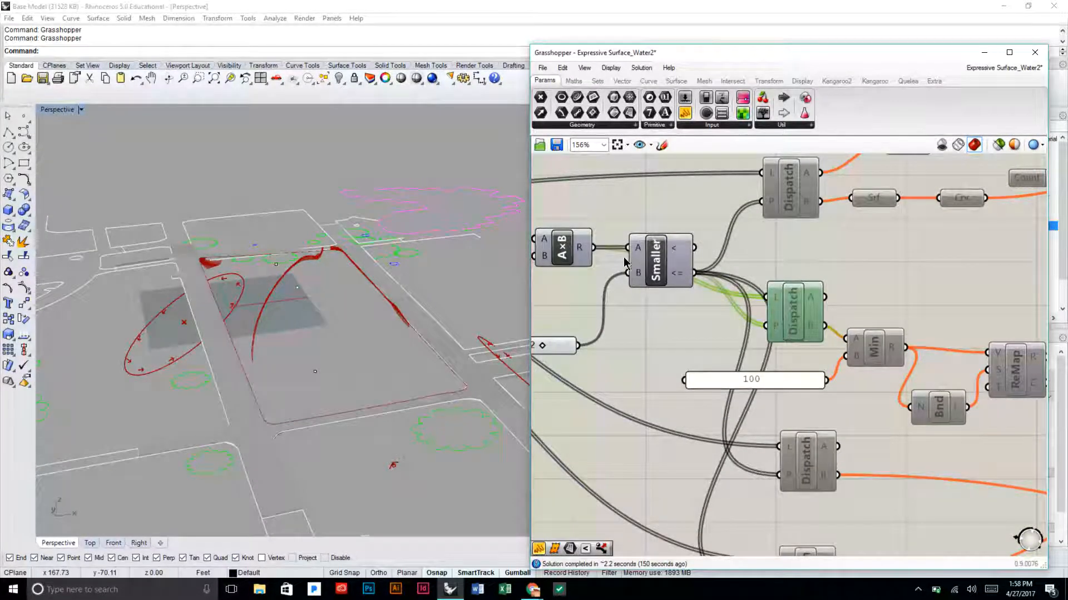
pyautogui.moveTo(631, 331); pyautogui.dragTo(715, 329, button='right')
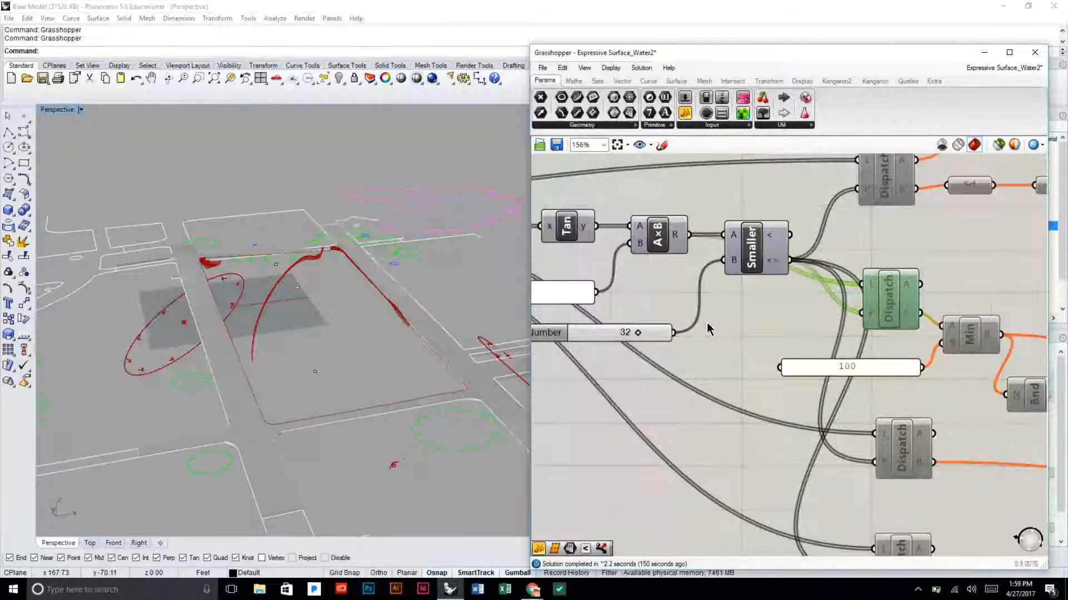
# - Move the Count slider down from the Divide input wire and shift the ReMap and Bnd components closer to Min
pyautogui.scroll(-2, 760, 303)
pyautogui.moveTo(848, 340); pyautogui.dragTo(791, 327, button='right')
pyautogui.moveTo(845, 479); pyautogui.dragTo(729, 454, button='right')
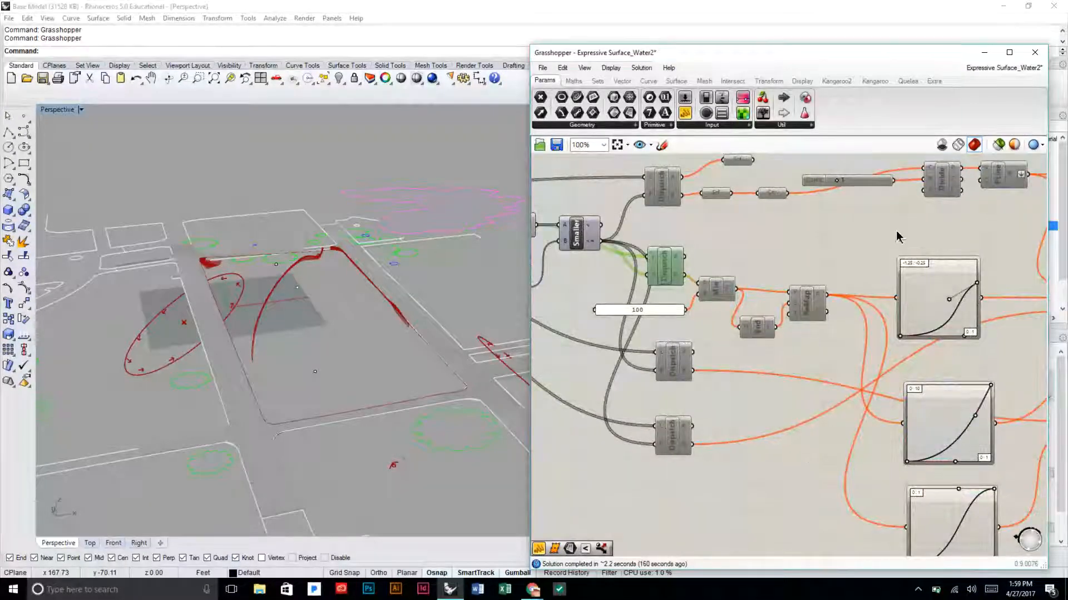
pyautogui.moveTo(880, 192); pyautogui.dragTo(883, 215)
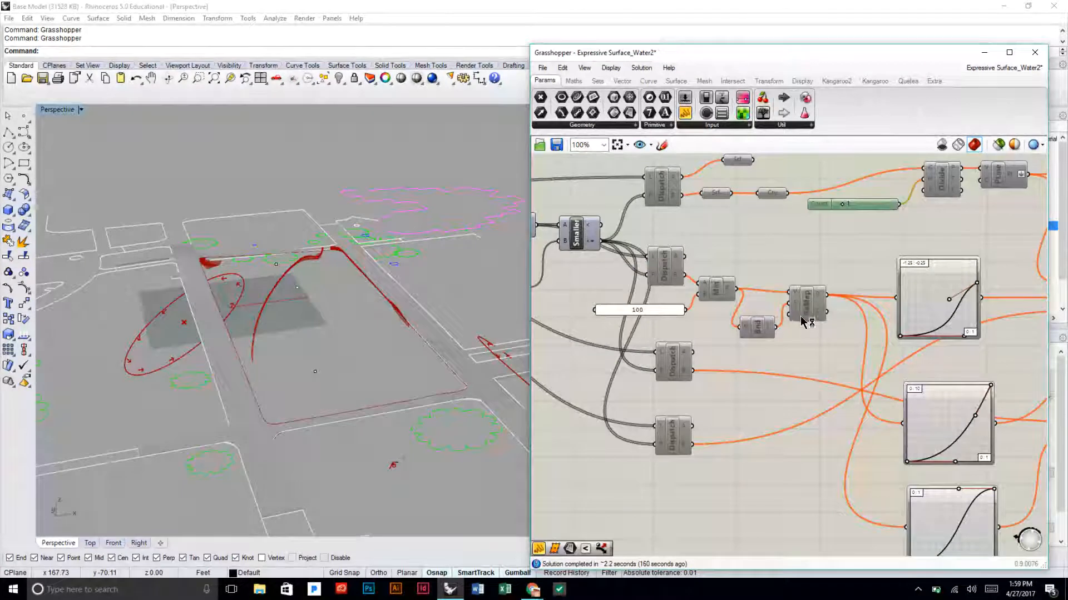
pyautogui.moveTo(809, 310); pyautogui.dragTo(803, 300)
pyautogui.moveTo(755, 329); pyautogui.dragTo(742, 329)
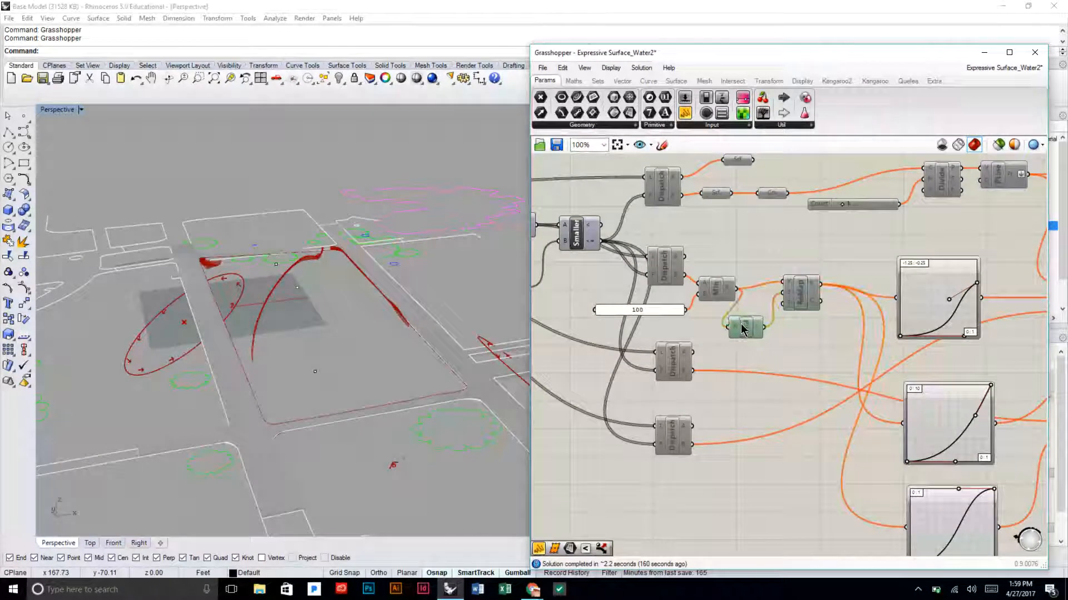
# - Move the Amp component and its connected neighbour farther away from the graph mappers
pyautogui.scroll(-2, 734, 326)
pyautogui.moveTo(937, 252); pyautogui.dragTo(861, 236, button='right')
pyautogui.scroll(1, 865, 222)
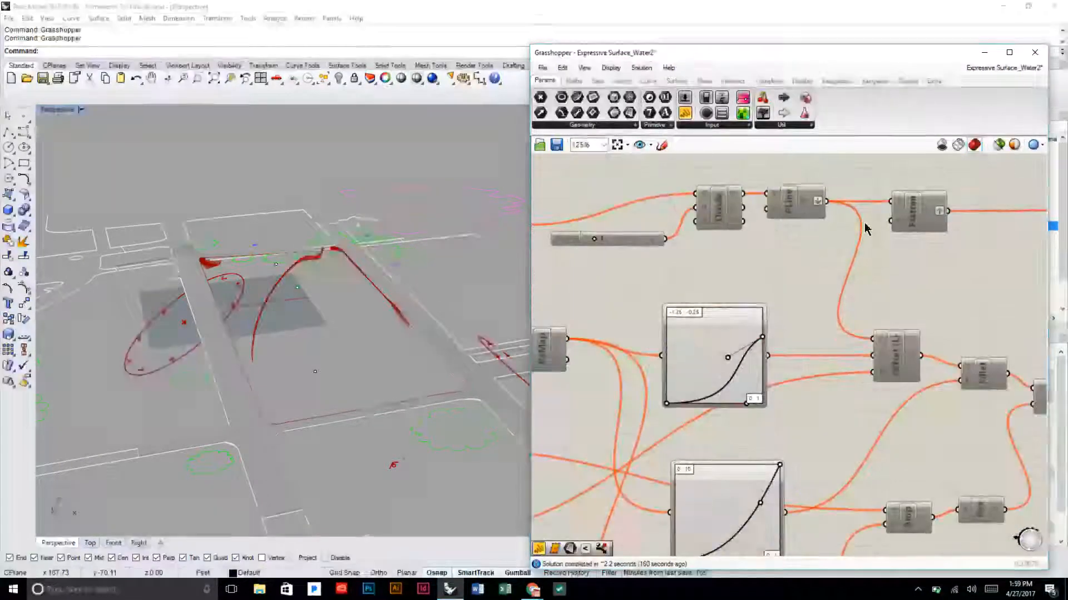
pyautogui.scroll(1, 890, 214)
pyautogui.moveTo(900, 271); pyautogui.dragTo(788, 248, button='right')
pyautogui.moveTo(945, 303); pyautogui.dragTo(850, 265, button='right')
pyautogui.moveTo(925, 435); pyautogui.dragTo(818, 401)
pyautogui.moveTo(821, 400); pyautogui.dragTo(749, 390, button='right')
pyautogui.moveTo(753, 398); pyautogui.dragTo(839, 380)
pyautogui.click(754, 335)
# - Move the Flatten component farther from PLine along the polyline wire
pyautogui.moveTo(754, 335); pyautogui.dragTo(859, 349, button='right')
pyautogui.moveTo(897, 248); pyautogui.dragTo(843, 299, button='right')
pyautogui.moveTo(810, 224); pyautogui.dragTo(869, 232)
pyautogui.click(864, 284)
pyautogui.scroll(-1, 820, 312)
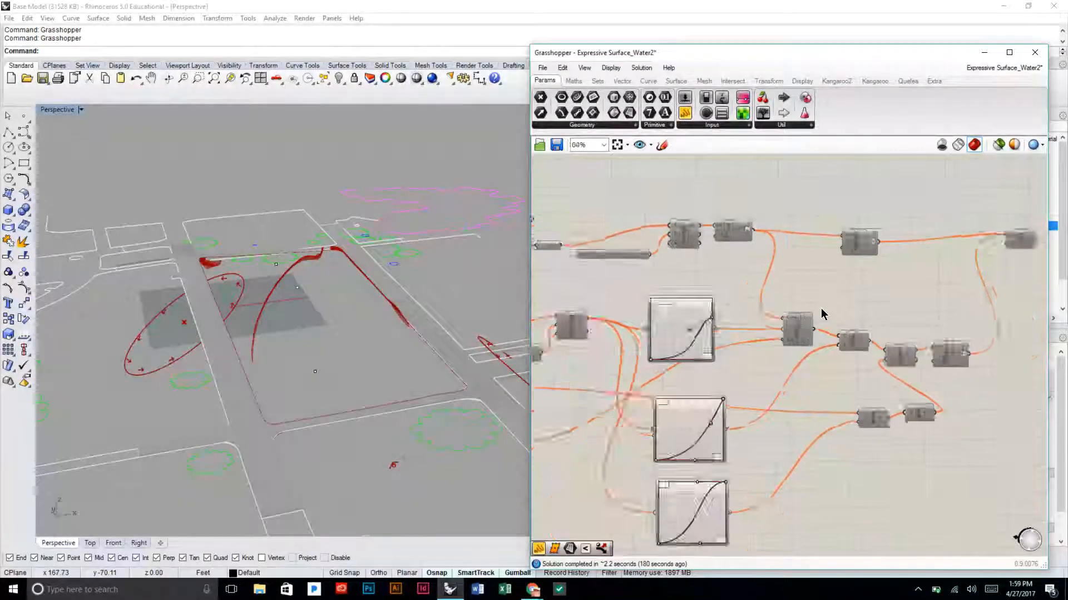
# - Highlight the Offset (L) component and examine the polyline and graph mapper connections feeding it
pyautogui.click(779, 323)
pyautogui.moveTo(757, 302); pyautogui.dragTo(796, 277, button='right')
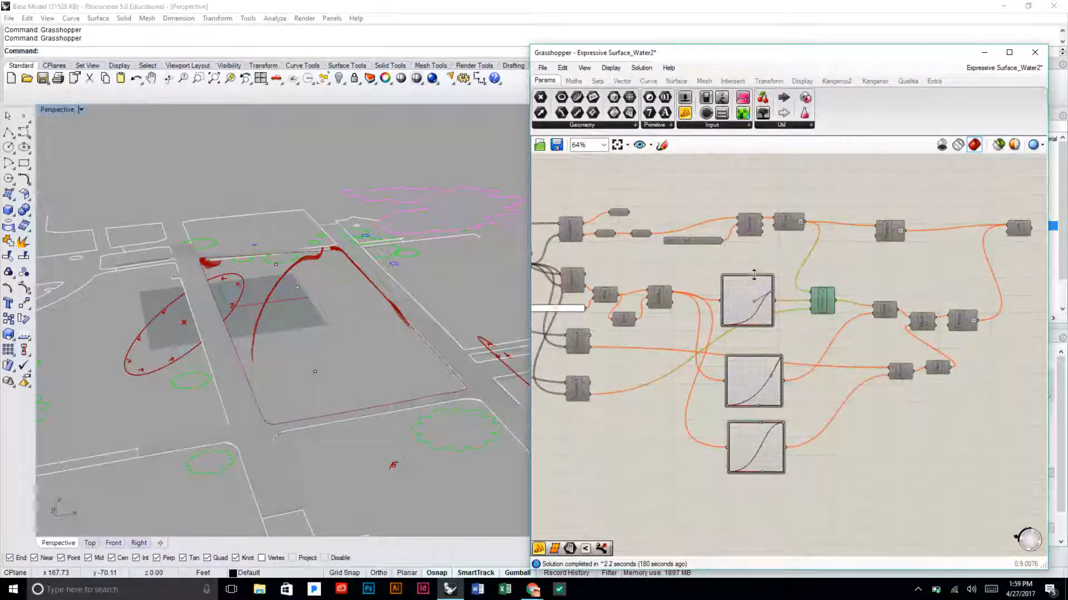
pyautogui.scroll(3, 814, 297)
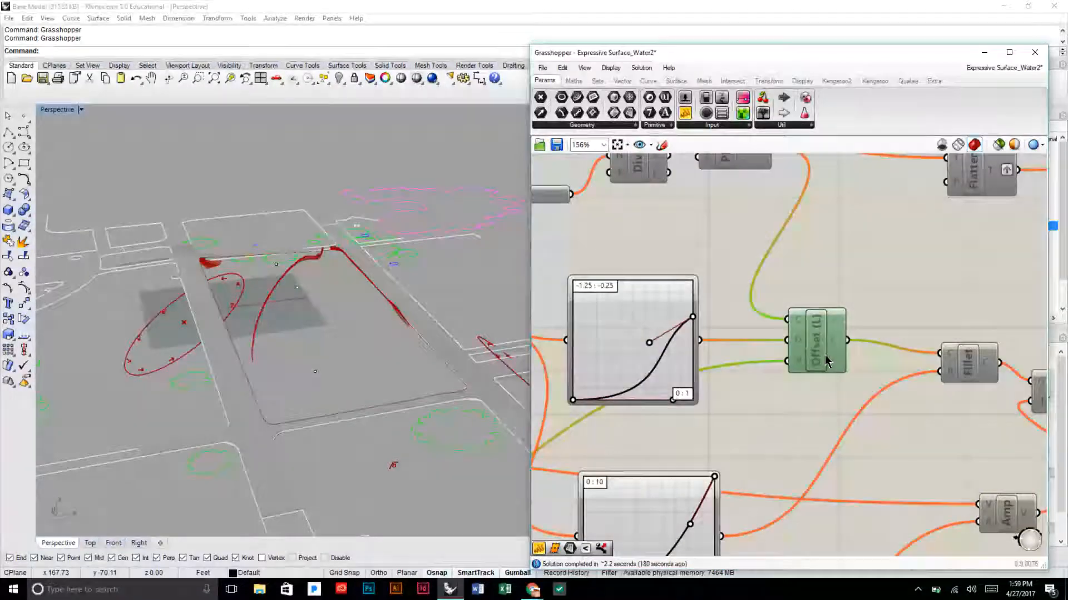
pyautogui.scroll(-3, 823, 358)
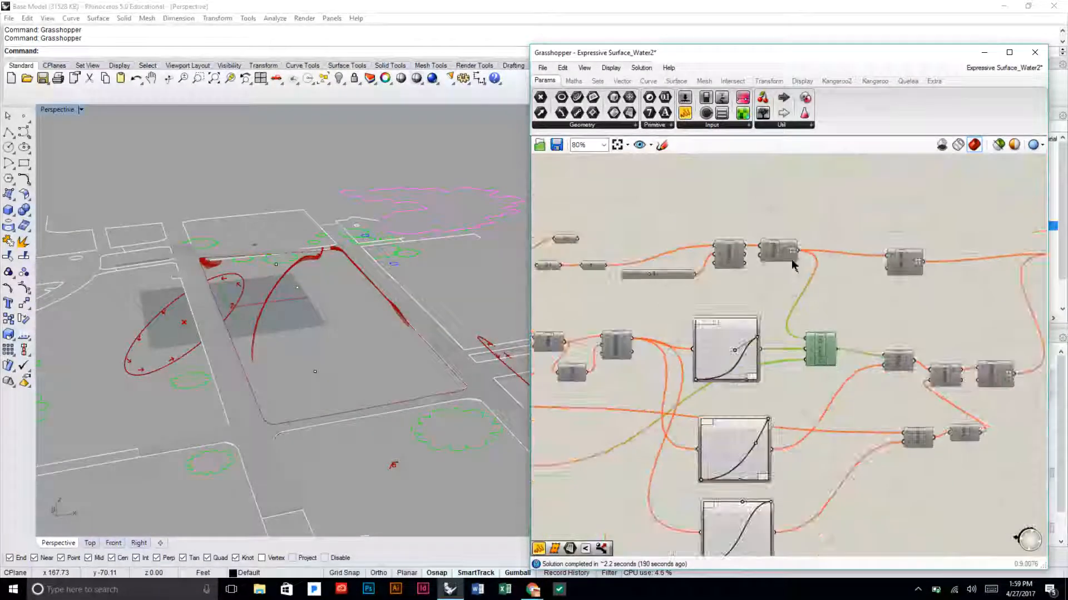
# - Enable the disabled components from the Dispatch group through Divide, PLine, ReMap and the graph mappers to Offset (L)
pyautogui.moveTo(786, 276); pyautogui.dragTo(712, 250)
pyautogui.click(763, 226)
pyautogui.scroll(-2, 782, 226)
pyautogui.moveTo(823, 494); pyautogui.dragTo(586, 209)
pyautogui.scroll(4, 791, 315)
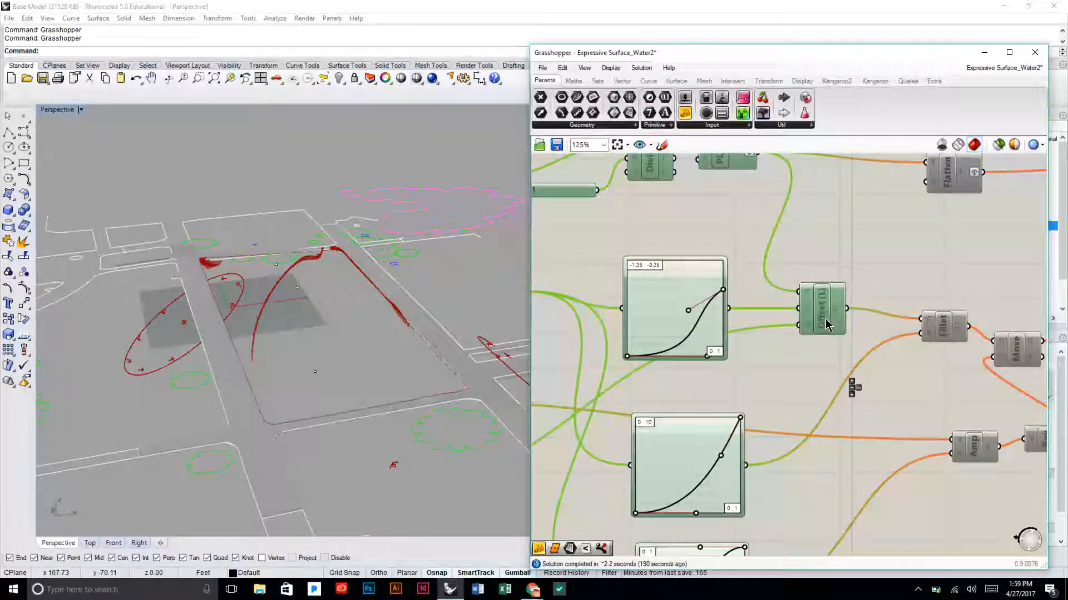
pyautogui.scroll(-3, 826, 325)
pyautogui.moveTo(656, 305); pyautogui.dragTo(739, 297, button='right')
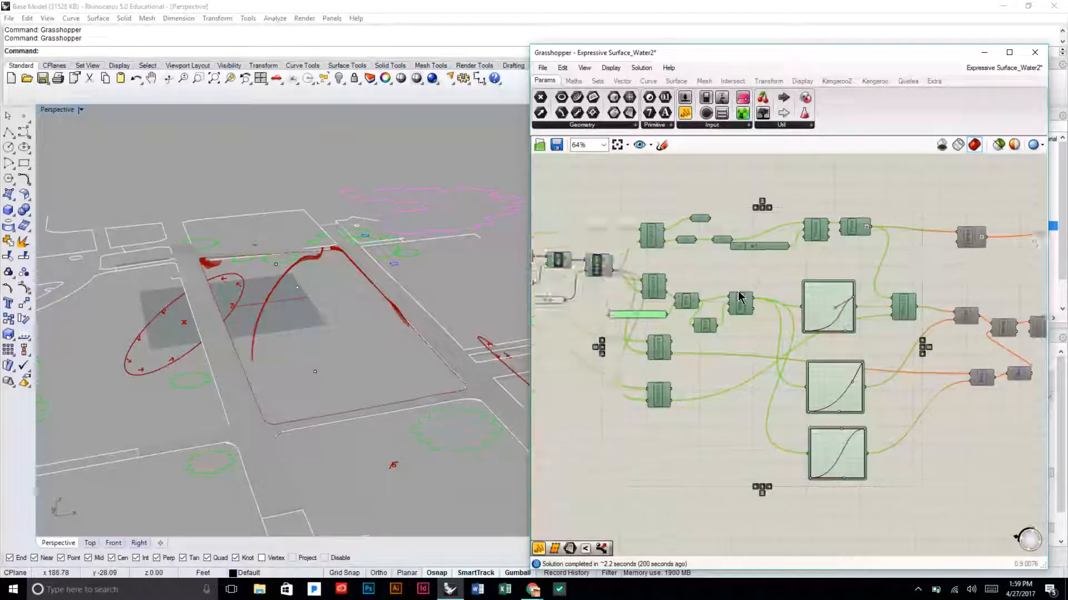
pyautogui.scroll(-1, 740, 298)
pyautogui.middleClick(743, 273)
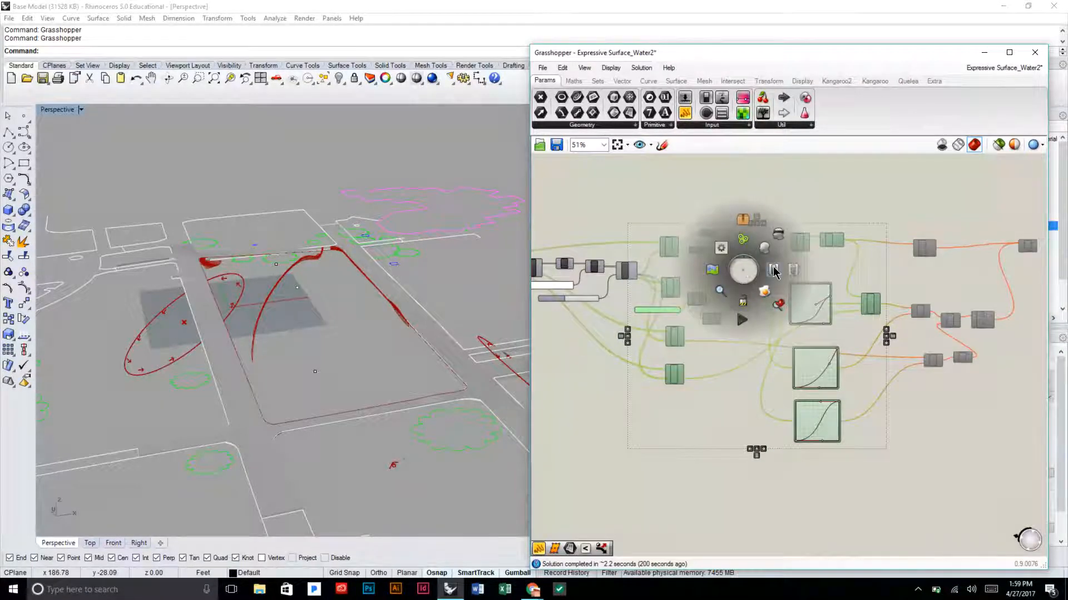
pyautogui.click(832, 167)
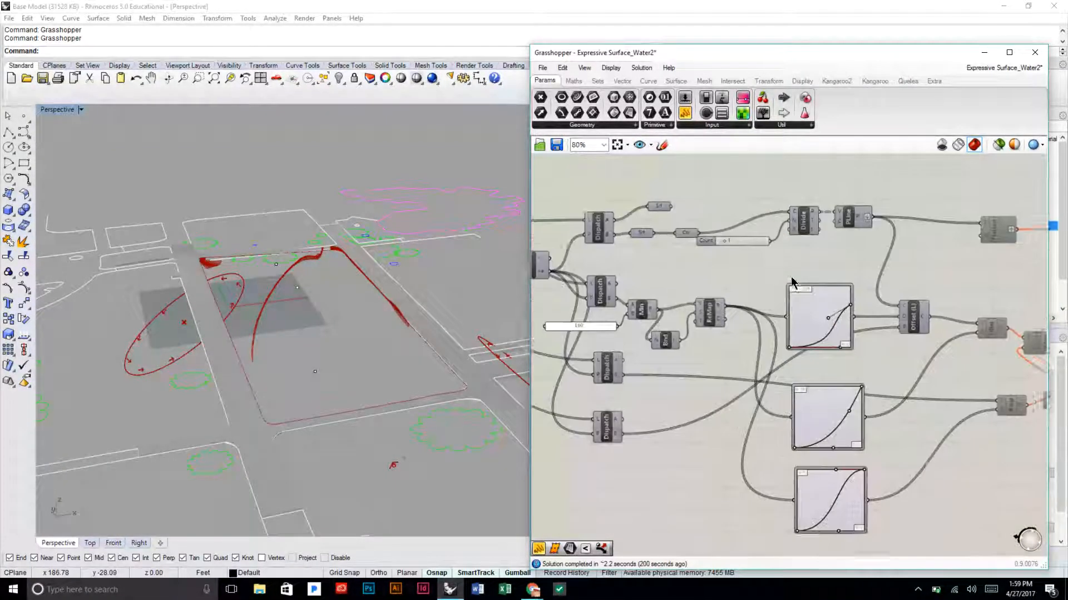
# - Turn on the preview of the Srf parameter fed by the upper Dispatch's A output
pyautogui.scroll(2, 797, 285)
pyautogui.scroll(3, 706, 204)
pyautogui.rightClick(712, 205)
pyautogui.click(656, 206)
pyautogui.moveTo(651, 205); pyautogui.dragTo(716, 217, button='right')
pyautogui.scroll(-2, 716, 216)
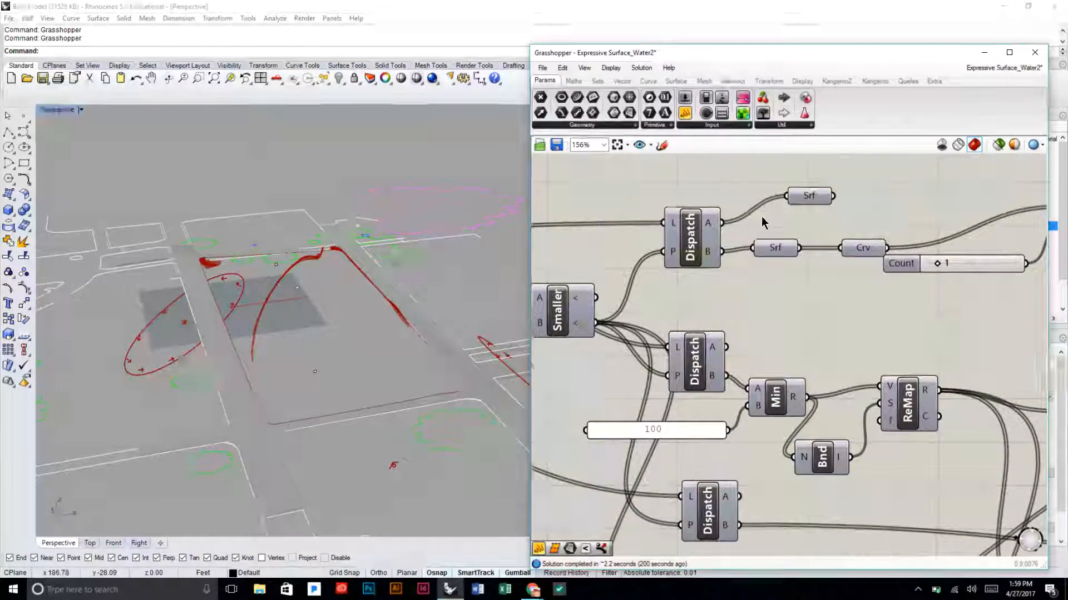
pyautogui.click(792, 208)
pyautogui.rightClick(791, 205)
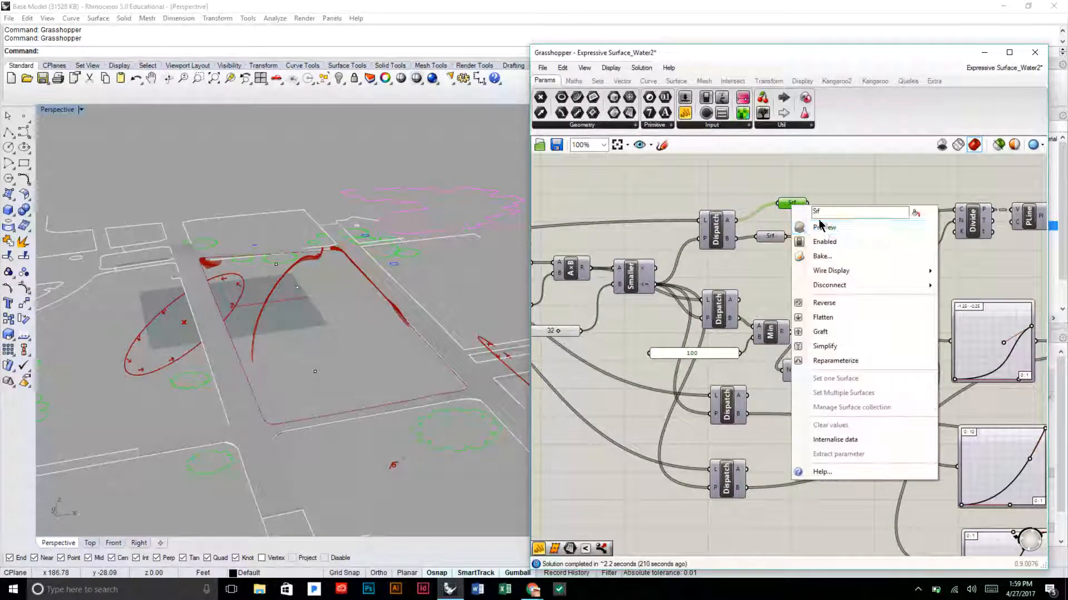
pyautogui.click(819, 226)
pyautogui.moveTo(437, 228); pyautogui.dragTo(438, 284, button='right')
pyautogui.moveTo(418, 392)
pyautogui.mouseDown(button='right')
pyautogui.moveTo(386, 326)
pyautogui.moveTo(397, 302)
pyautogui.moveTo(500, 319)
pyautogui.moveTo(416, 382)
pyautogui.mouseUp(button='right')
pyautogui.click(802, 190)
pyautogui.moveTo(421, 455); pyautogui.dragTo(412, 400, button='right')
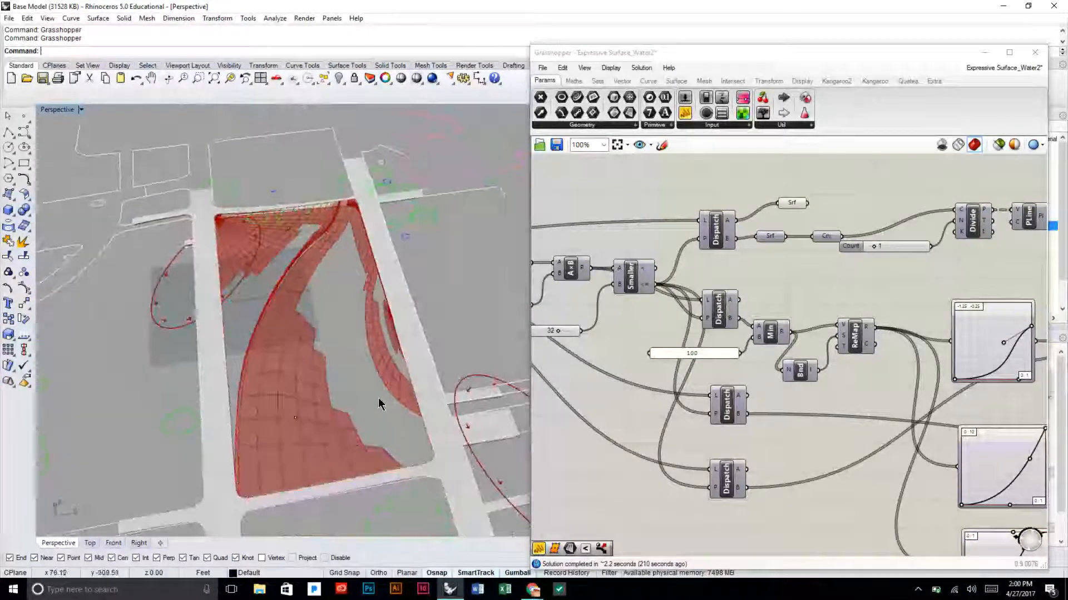
# - Highlight the A-output Srf panels and try the Second Number slider at 22 and 45, returning it to 32
pyautogui.click(792, 203)
pyautogui.moveTo(792, 207); pyautogui.dragTo(787, 210)
pyautogui.moveTo(598, 299); pyautogui.dragTo(708, 282, button='right')
pyautogui.scroll(3, 681, 314)
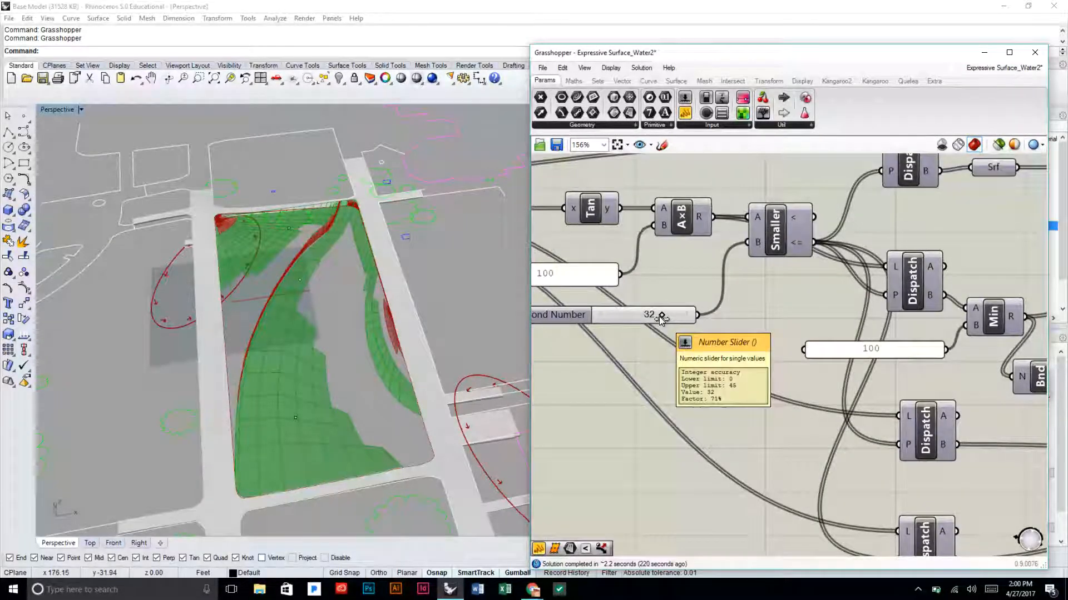
pyautogui.moveTo(661, 316); pyautogui.dragTo(645, 332)
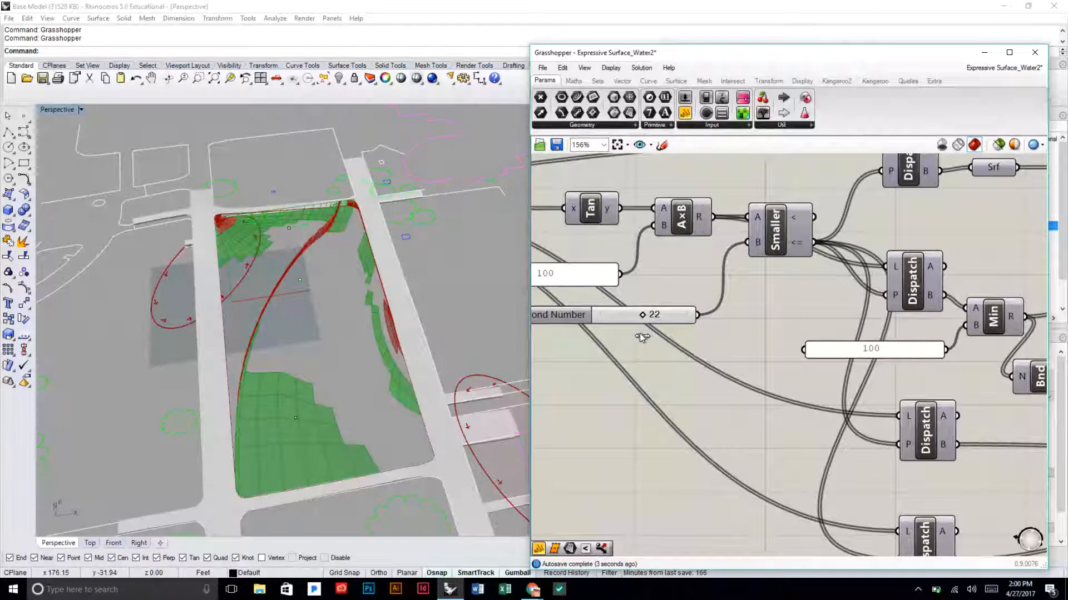
pyautogui.moveTo(639, 333); pyautogui.dragTo(694, 318)
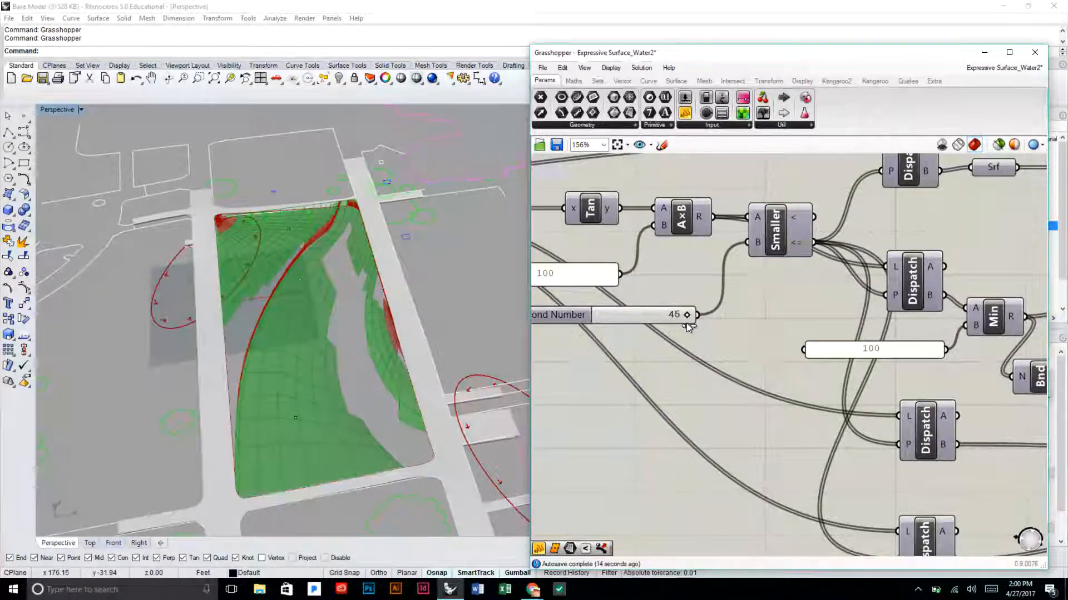
pyautogui.moveTo(675, 332)
pyautogui.mouseDown()
pyautogui.moveTo(641, 335)
pyautogui.moveTo(660, 328)
pyautogui.mouseUp()
# - Add a panel reading "Slope Parameter" below the Second Number slider and reduce its height
pyautogui.moveTo(655, 348); pyautogui.dragTo(721, 327, button='right')
pyautogui.click(639, 353)
pyautogui.doubleClick(643, 363)
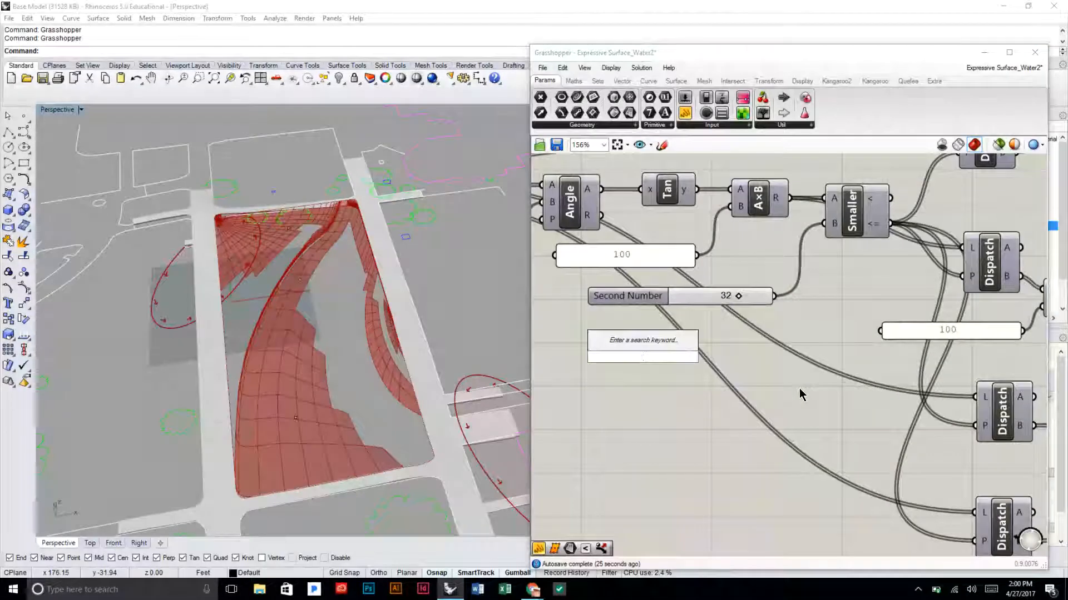
pyautogui.write('"')
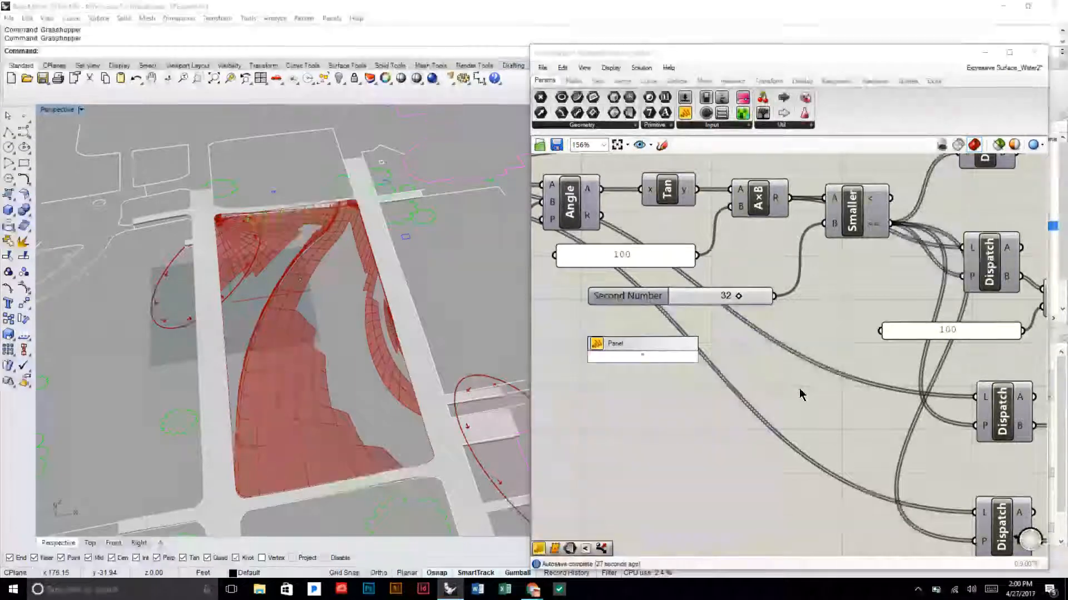
pyautogui.write('Slope ')
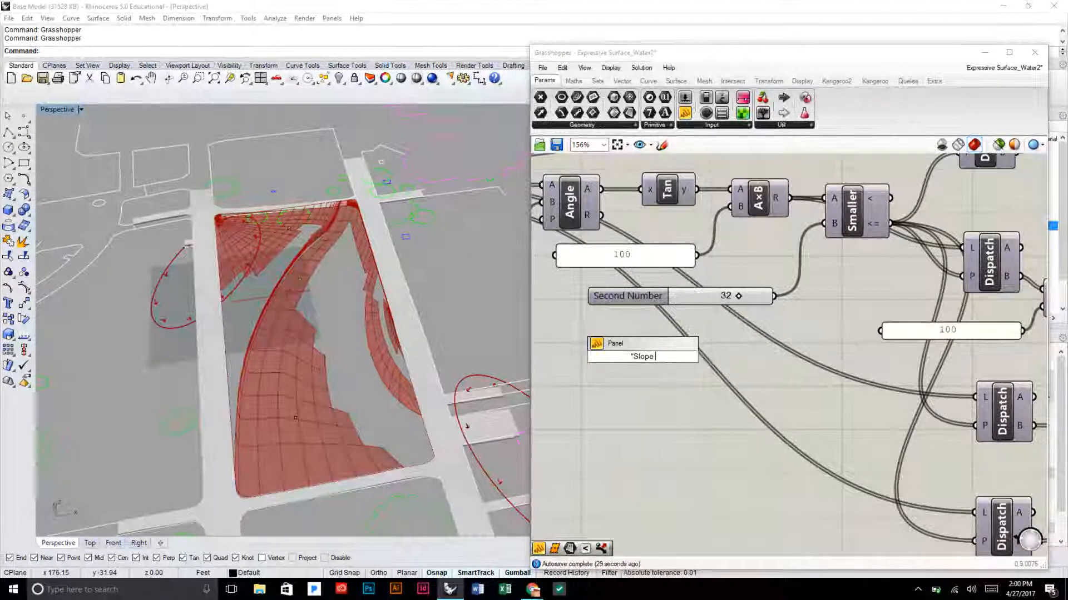
pyautogui.write('Parame')
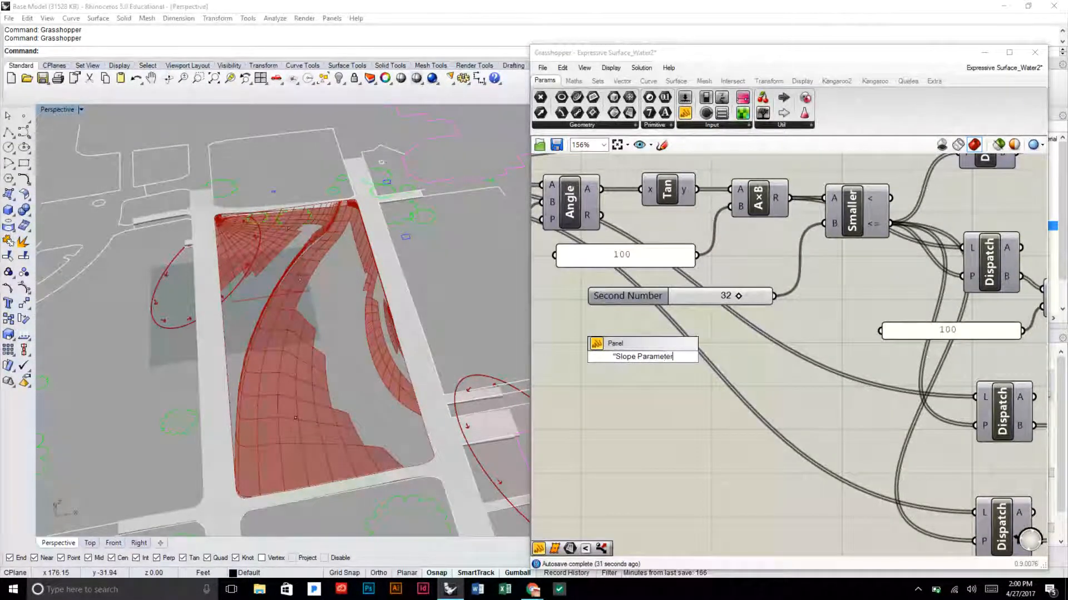
pyautogui.write('ter')
pyautogui.click(800, 395)
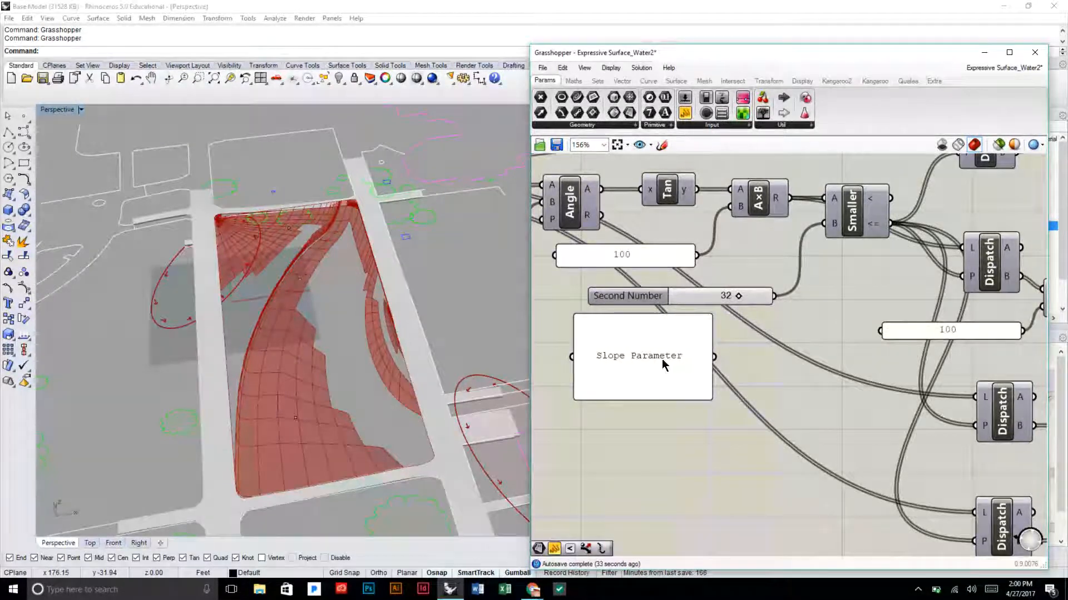
pyautogui.click(667, 363)
pyautogui.moveTo(672, 313); pyautogui.dragTo(673, 345)
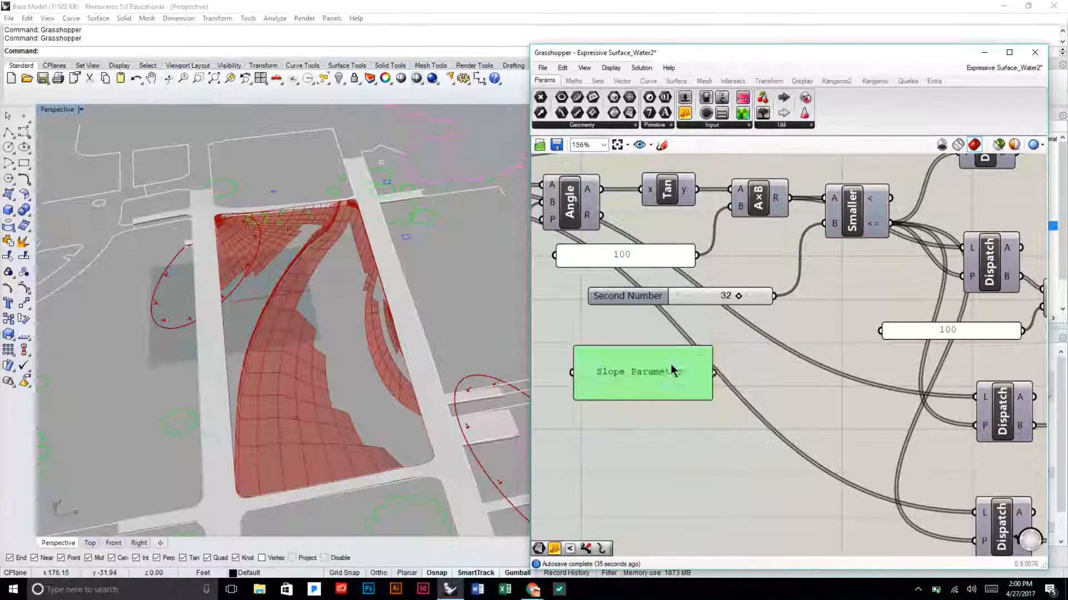
pyautogui.click(720, 336)
# - Move the A-output Srf closer to the upper Dispatch and turn on the preview of the B-output Srf
pyautogui.scroll(-3, 747, 355)
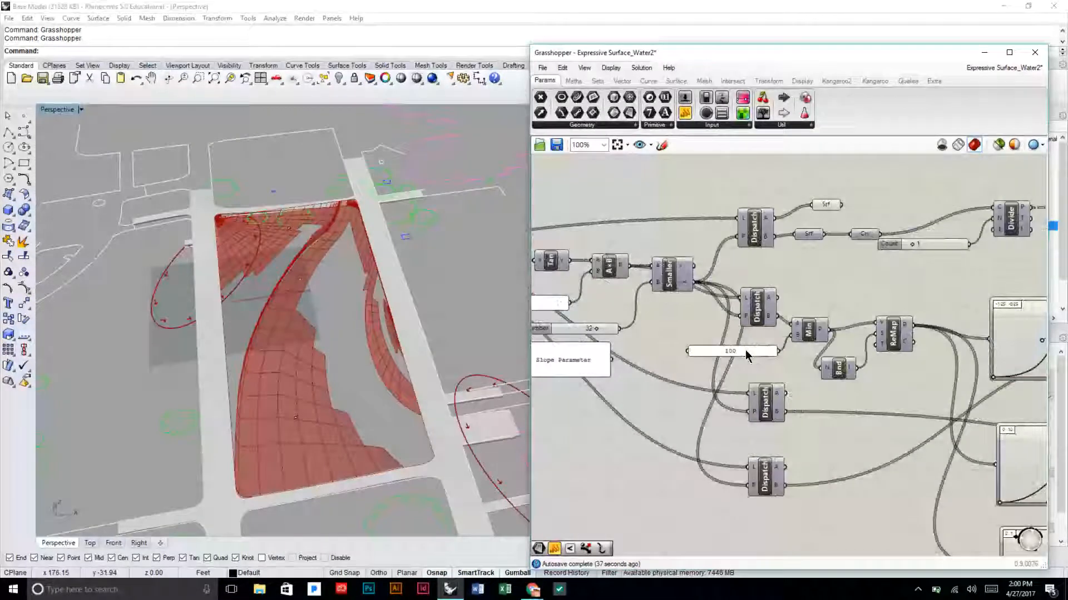
pyautogui.moveTo(834, 334); pyautogui.dragTo(783, 315, button='right')
pyautogui.moveTo(773, 189); pyautogui.dragTo(754, 188)
pyautogui.click(759, 202)
pyautogui.moveTo(763, 218); pyautogui.dragTo(743, 225, button='right')
pyautogui.rightClick(736, 226)
pyautogui.click(756, 241)
pyautogui.moveTo(741, 222); pyautogui.dragTo(747, 225)
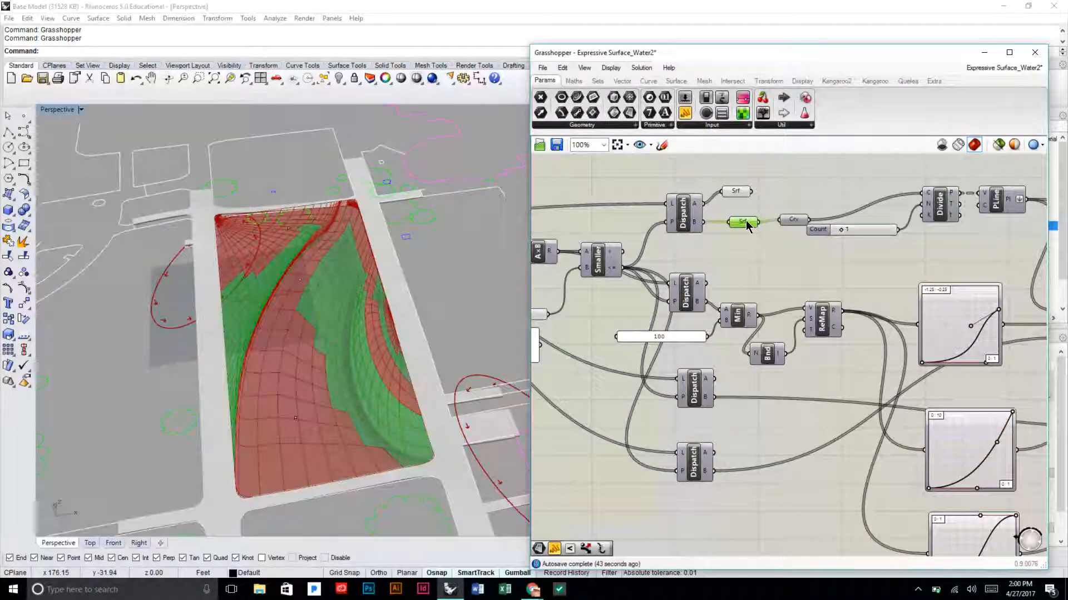
# - Highlight and examine the panels from the upper Dispatch's B output, and turn off that Srf parameter's preview
pyautogui.scroll(3, 747, 225)
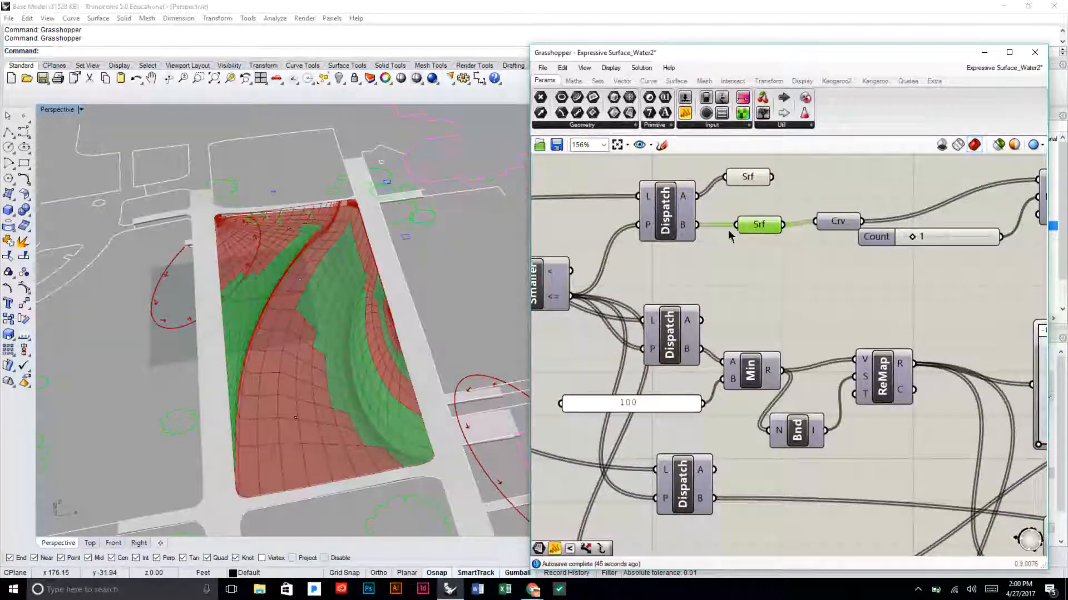
pyautogui.click(745, 272)
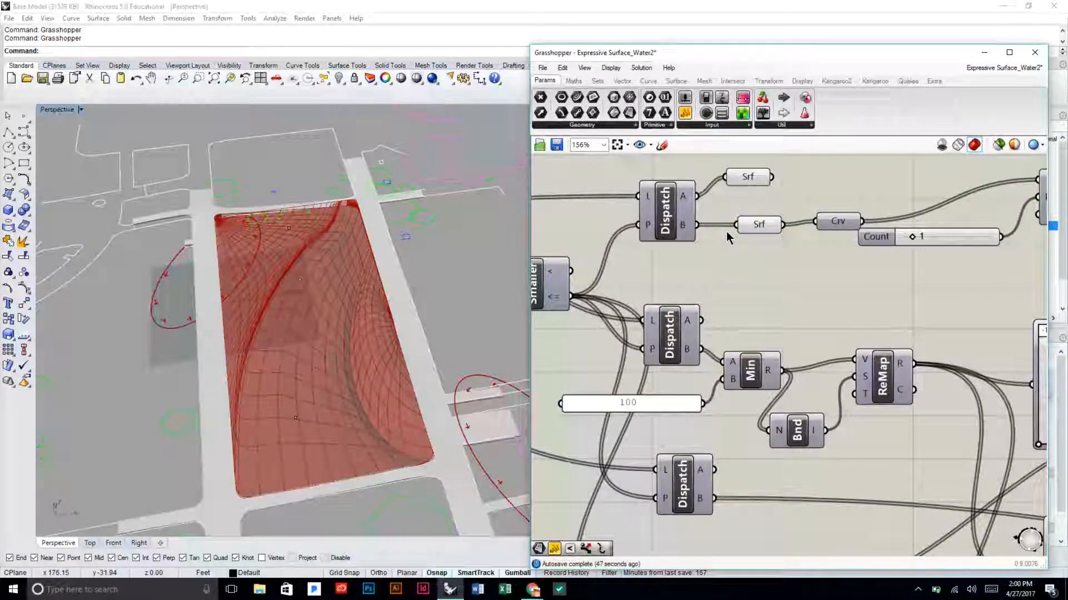
pyautogui.click(764, 226)
pyautogui.moveTo(445, 224); pyautogui.dragTo(404, 243, button='right')
pyautogui.scroll(6, 331, 267)
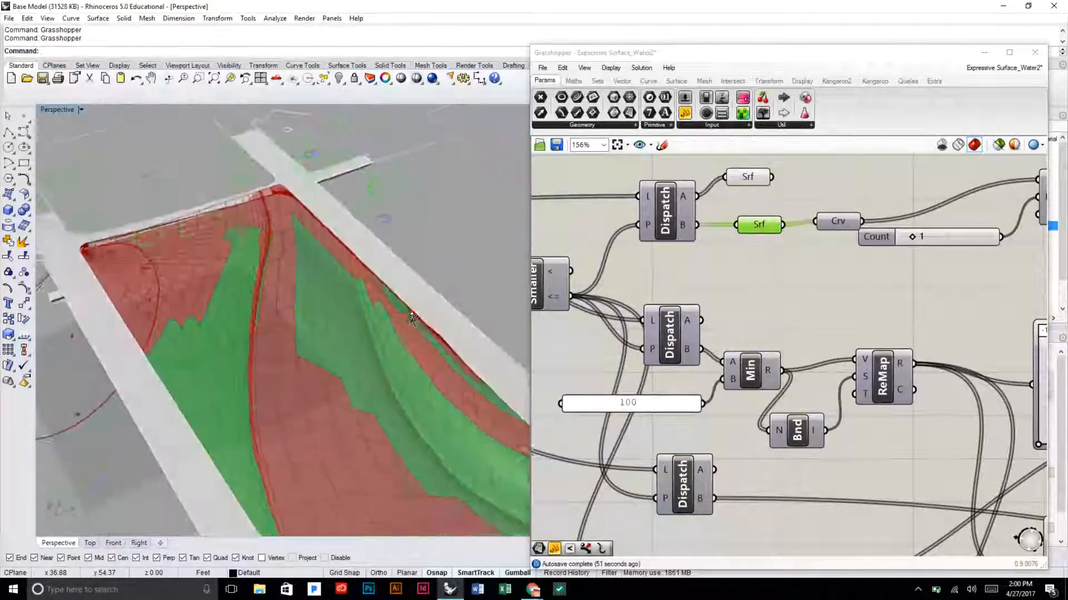
pyautogui.moveTo(631, 264); pyautogui.dragTo(828, 253, button='right')
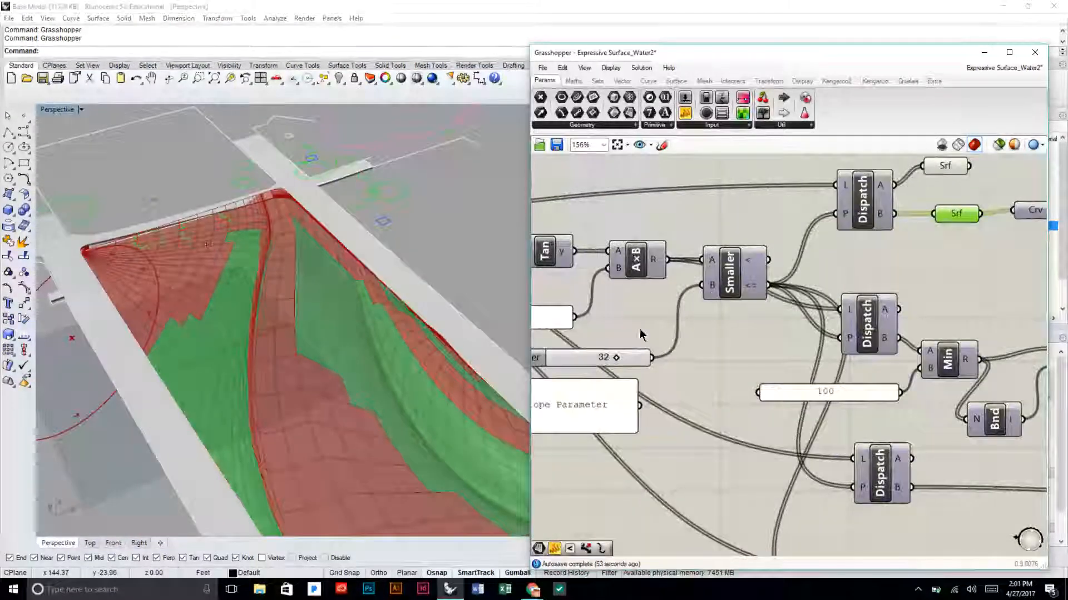
pyautogui.moveTo(945, 290); pyautogui.dragTo(639, 332, button='right')
pyautogui.rightClick(667, 272)
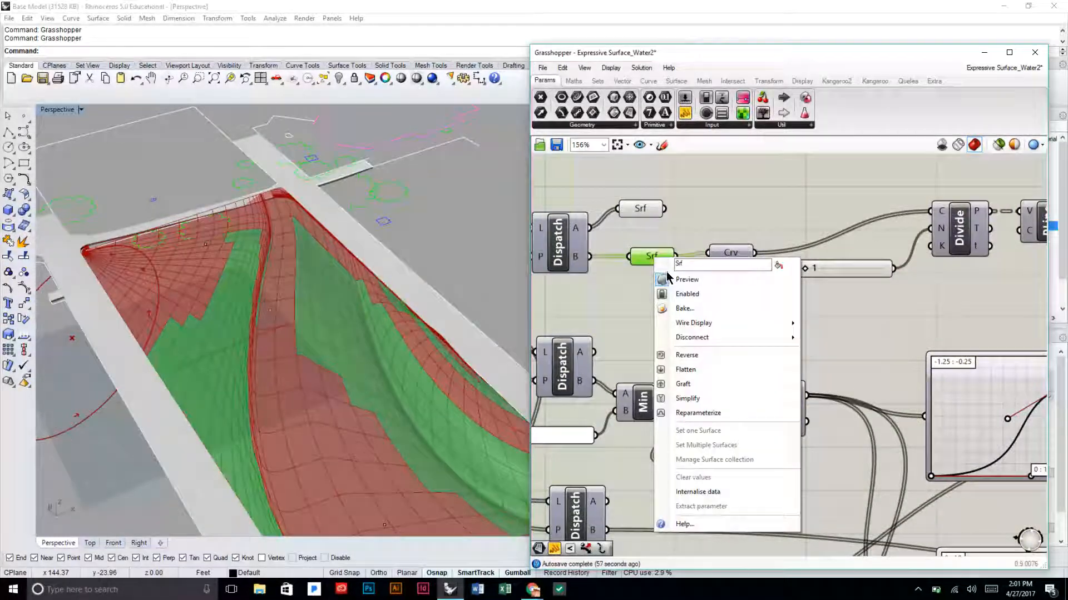
pyautogui.click(681, 280)
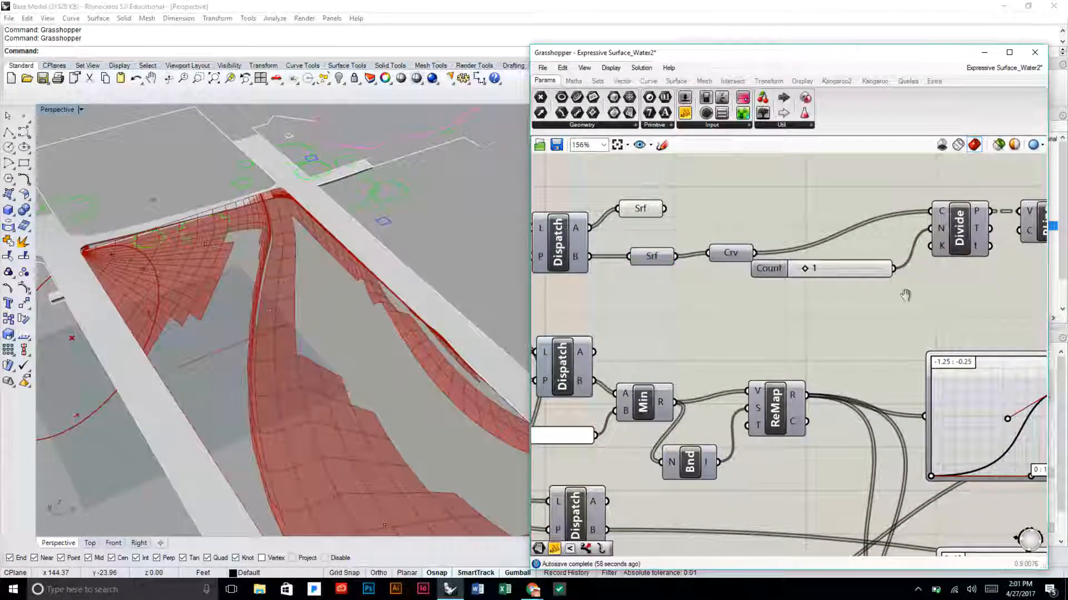
# - Move the Count slider, Divide and PLine together slightly down and closer to the Crv parameter
pyautogui.moveTo(905, 294); pyautogui.dragTo(842, 319, button='right')
pyautogui.moveTo(977, 319); pyautogui.dragTo(736, 226)
pyautogui.moveTo(843, 247); pyautogui.dragTo(812, 271)
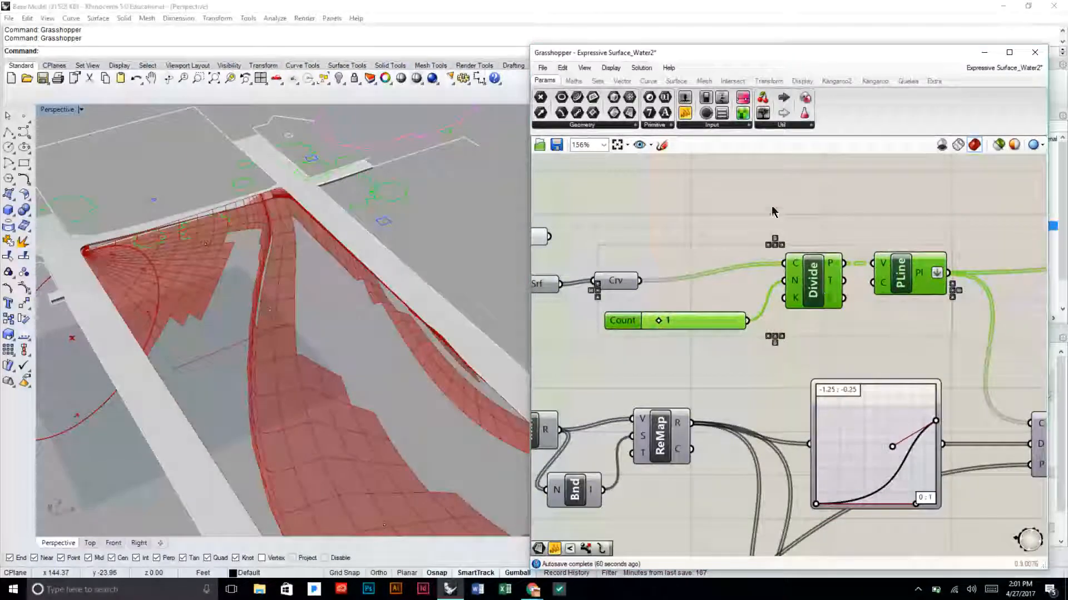
# - Turn on the preview of the Crv parameter and examine the panel outline curves up close
pyautogui.click(615, 281)
pyautogui.rightClick(619, 280)
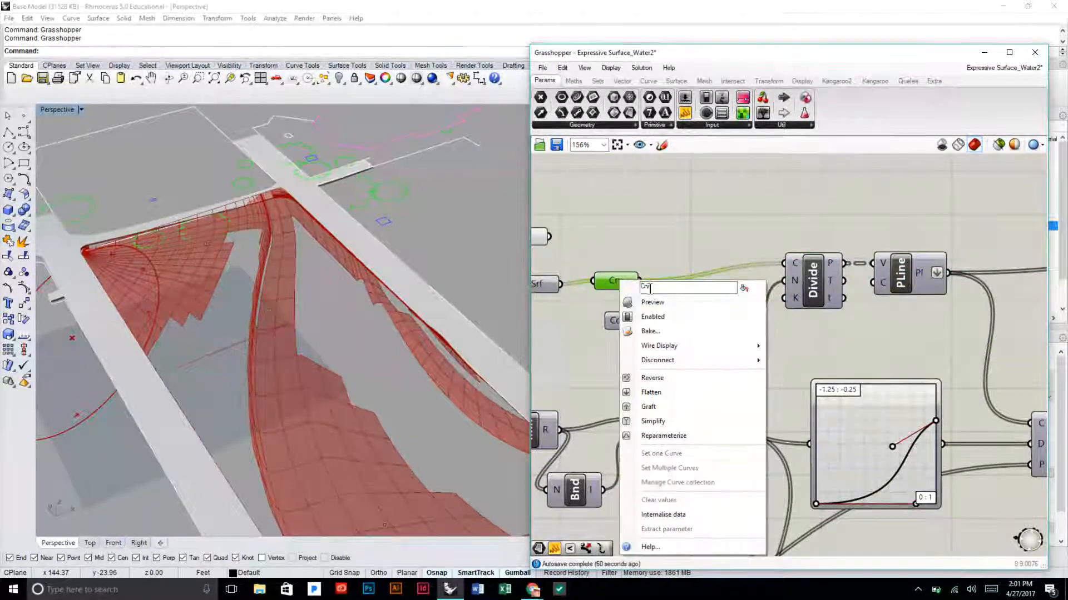
pyautogui.click(662, 304)
pyautogui.moveTo(401, 272); pyautogui.dragTo(413, 290, button='right')
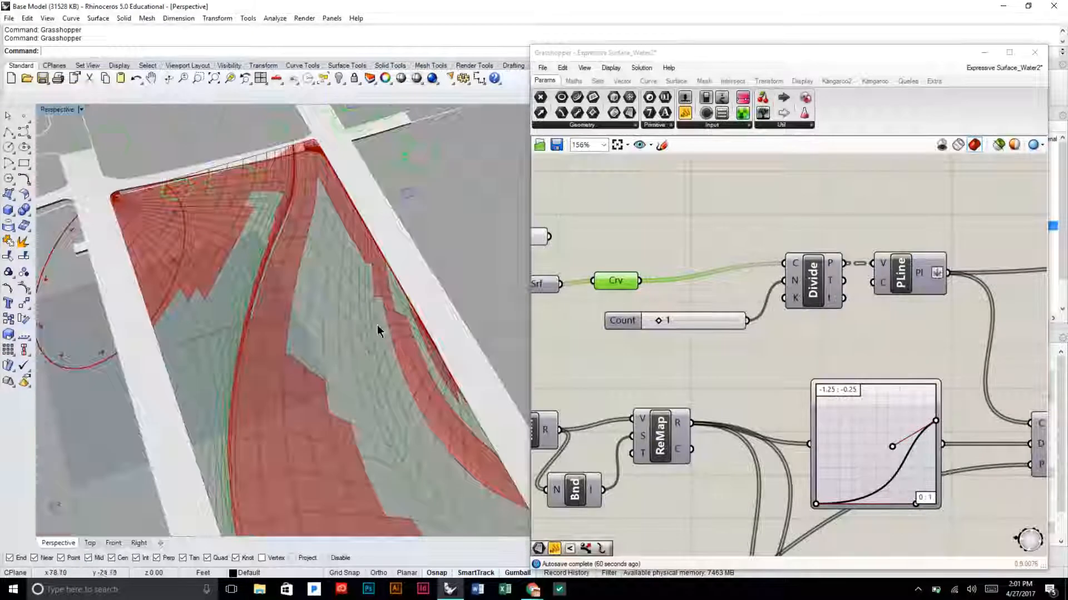
pyautogui.scroll(5, 396, 431)
pyautogui.moveTo(396, 431); pyautogui.dragTo(351, 391, button='right')
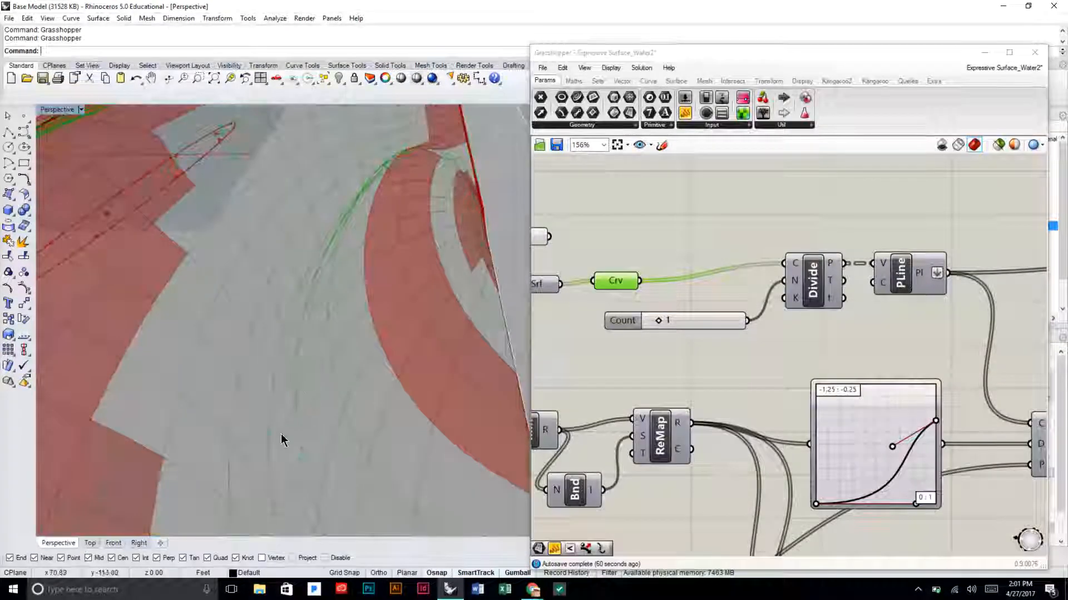
pyautogui.scroll(3, 282, 440)
pyautogui.scroll(-2, 262, 343)
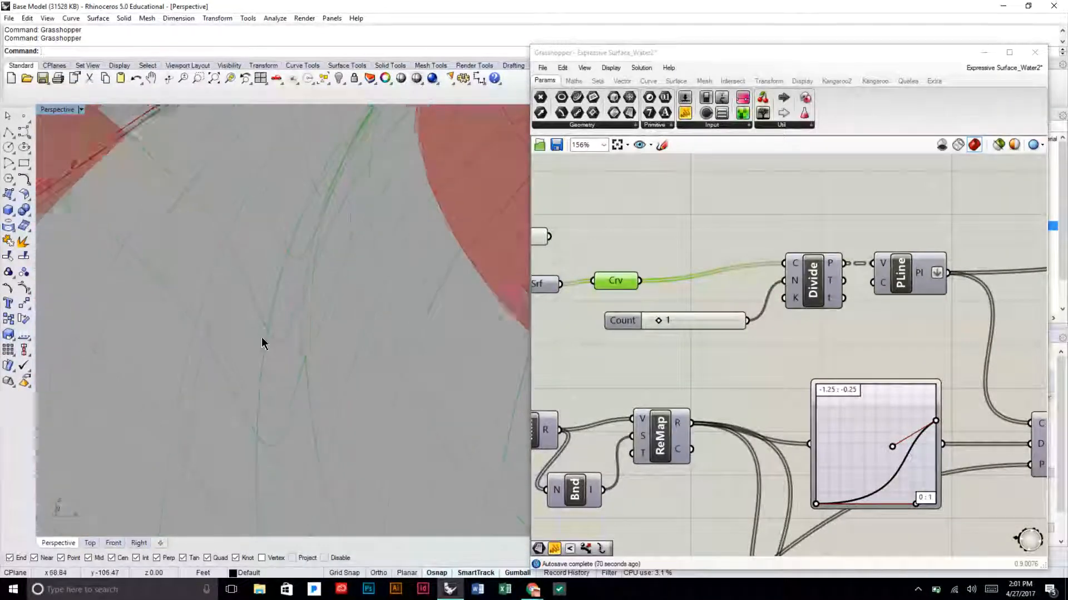
pyautogui.scroll(-2, 308, 360)
pyautogui.click(691, 242)
# - Move Divide and PLine slightly down so that they line up with the Crv parameter
pyautogui.moveTo(815, 287); pyautogui.dragTo(809, 304)
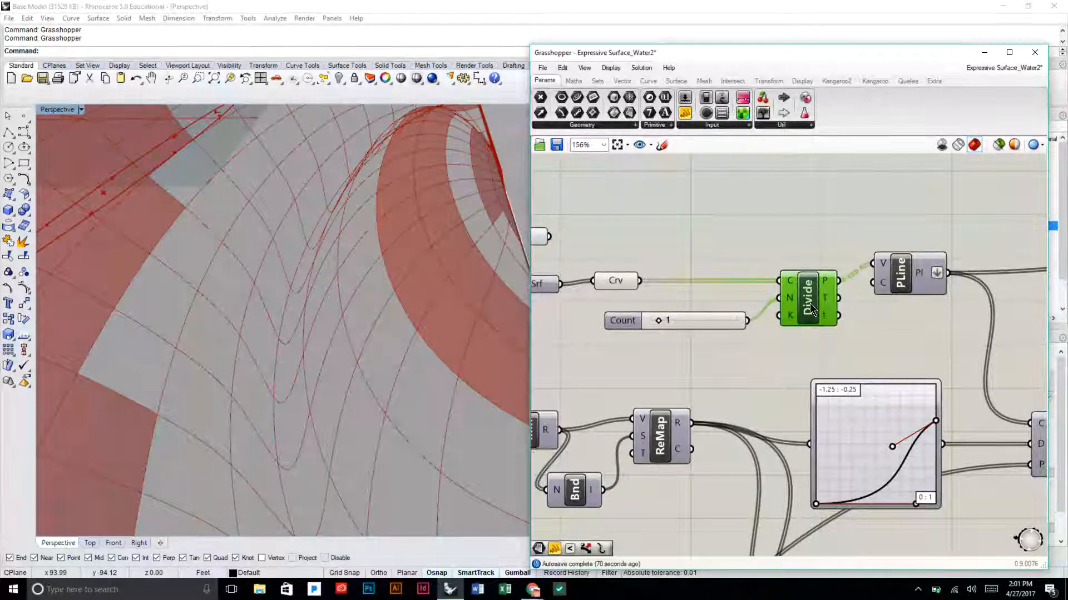
pyautogui.click(917, 291)
pyautogui.moveTo(913, 296); pyautogui.dragTo(862, 294, button='right')
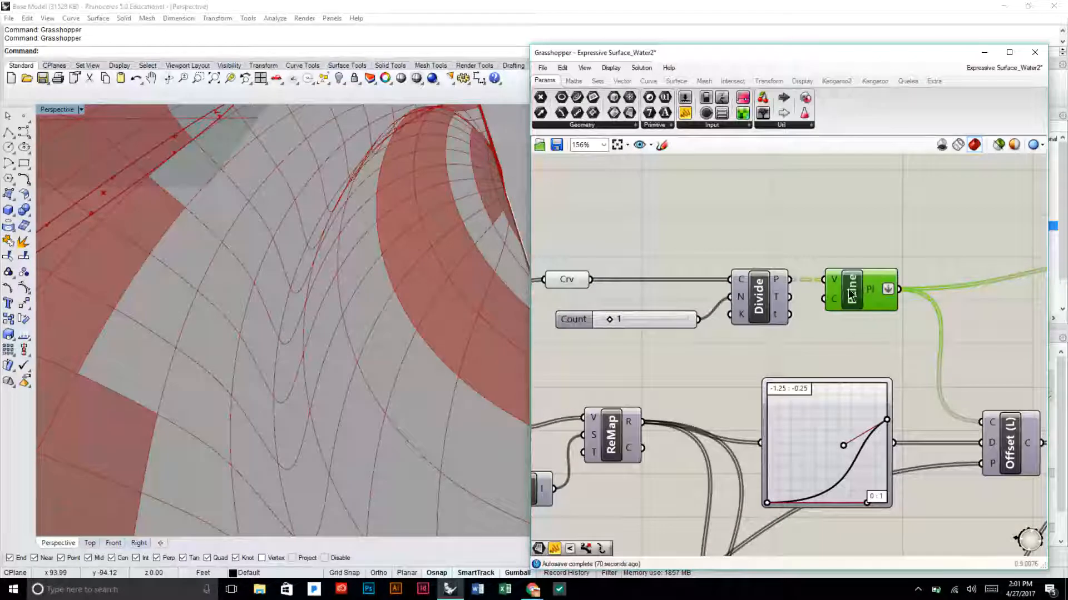
# - Turn on the preview of the PLine component and compare its polylines with the curved panel edges
pyautogui.rightClick(851, 294)
pyautogui.click(882, 309)
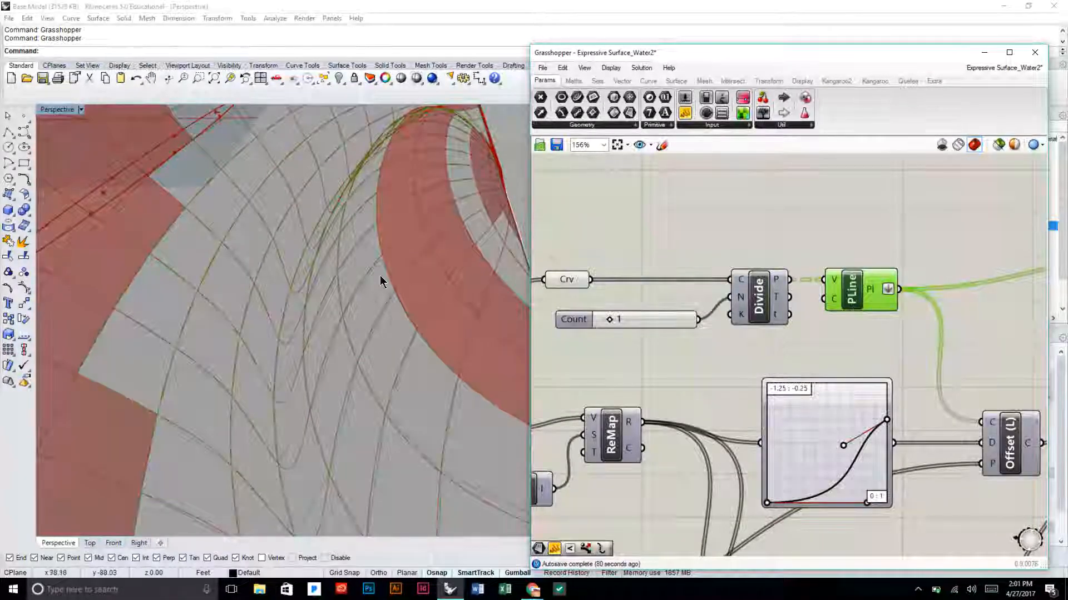
pyautogui.scroll(8, 381, 281)
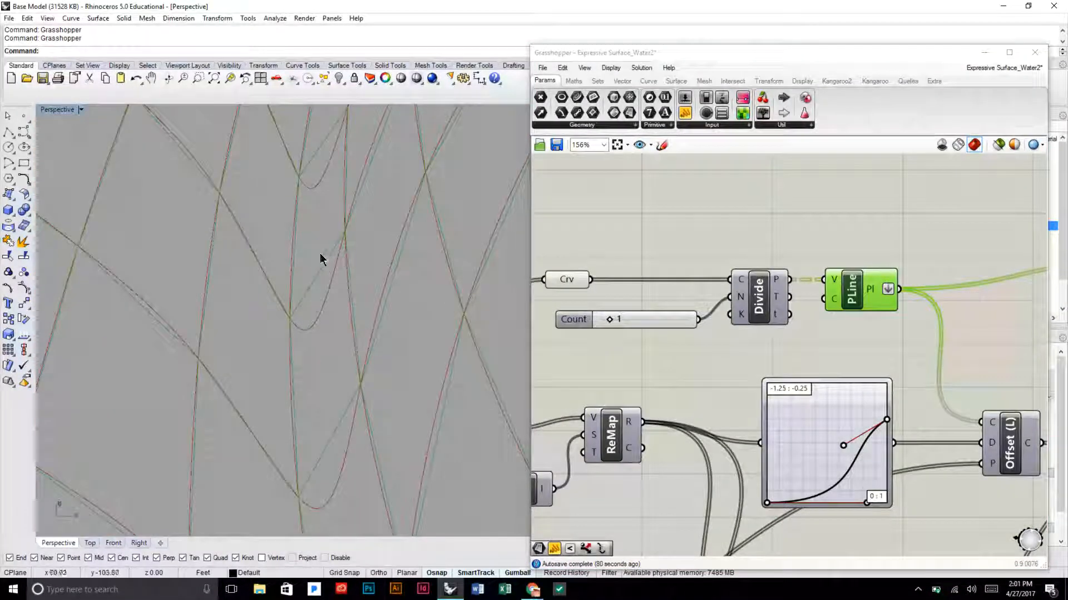
pyautogui.scroll(-8, 356, 305)
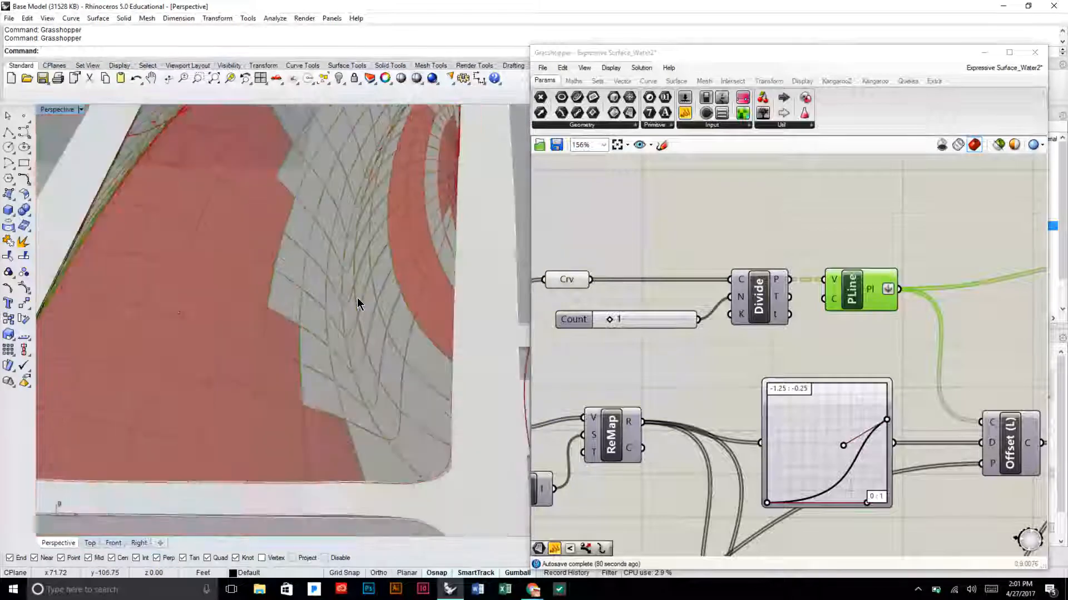
pyautogui.moveTo(354, 284); pyautogui.dragTo(393, 223, button='right')
pyautogui.scroll(3, 367, 315)
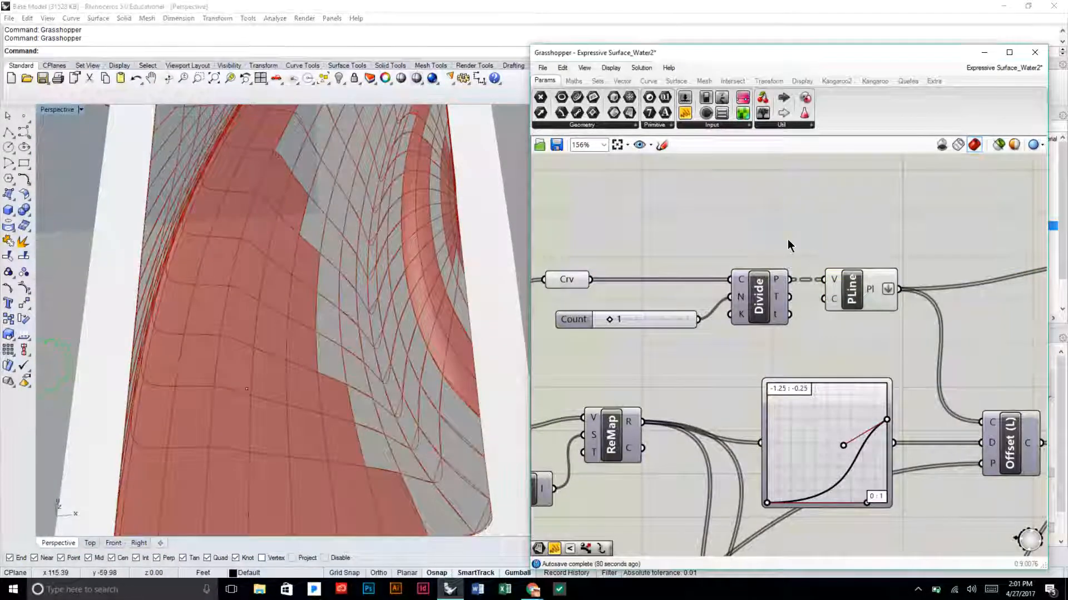
# - Examine the panel polylines across the sloped surface, both close up and from farther away
pyautogui.scroll(-3, 790, 245)
pyautogui.moveTo(789, 301); pyautogui.dragTo(643, 240)
pyautogui.middleClick(643, 241)
pyautogui.click(679, 207)
pyautogui.click(670, 209)
pyautogui.scroll(2, 367, 267)
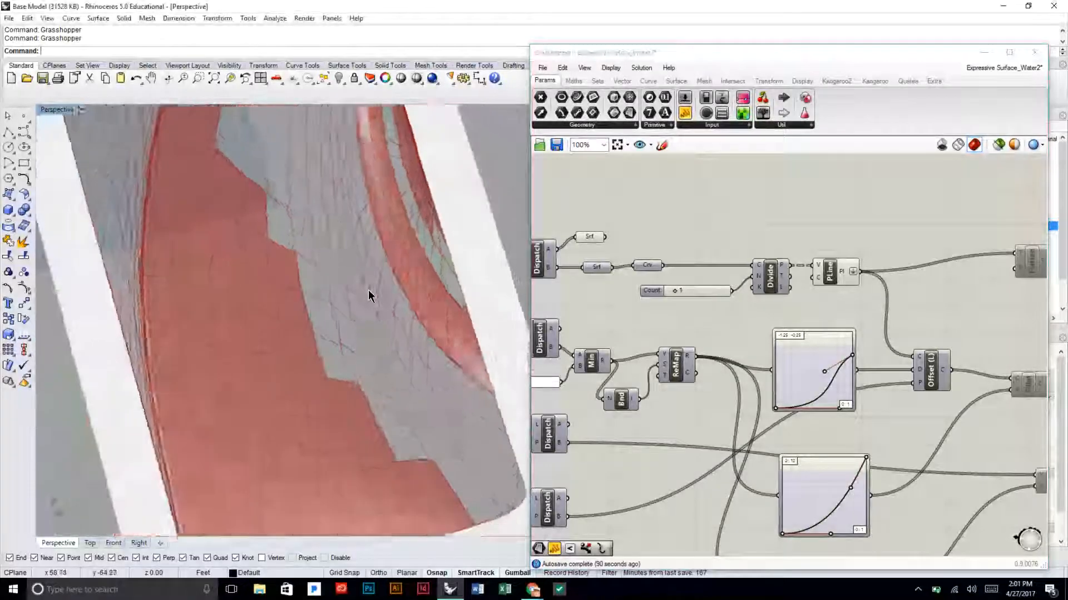
pyautogui.scroll(-3, 361, 261)
pyautogui.scroll(6, 364, 248)
pyautogui.scroll(2, 358, 272)
pyautogui.scroll(-6, 359, 278)
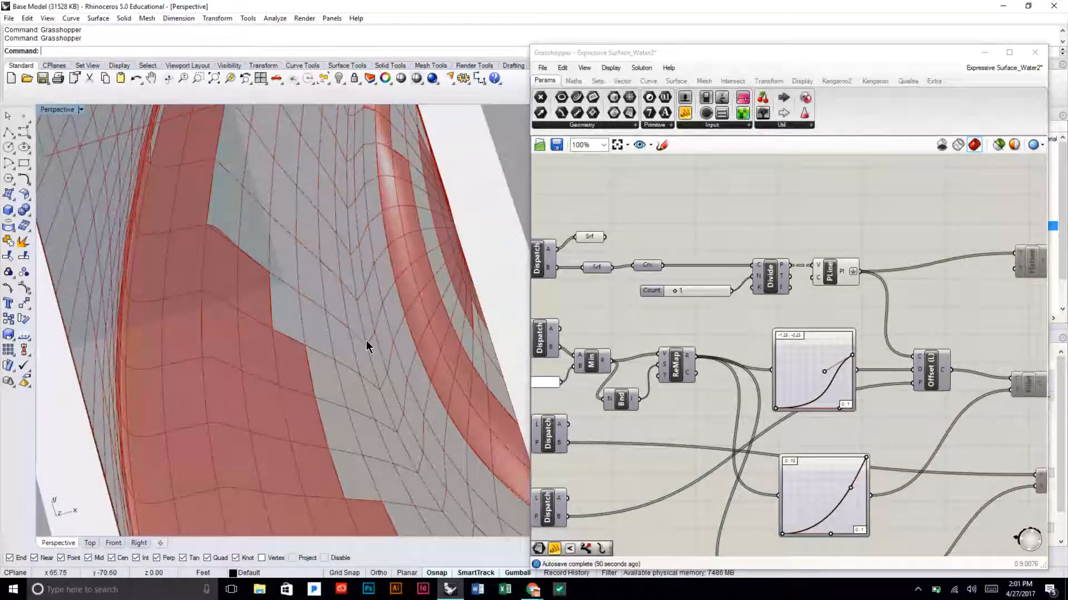
pyautogui.scroll(-6, 368, 346)
# - Nudge the upper graph mapper, the Bnd component, the Smaller component and the Dispatch feeding Min to tidy the layout
pyautogui.moveTo(918, 318); pyautogui.dragTo(866, 228, button='right')
pyautogui.moveTo(787, 263); pyautogui.dragTo(798, 258)
pyautogui.moveTo(679, 264); pyautogui.dragTo(839, 263, button='right')
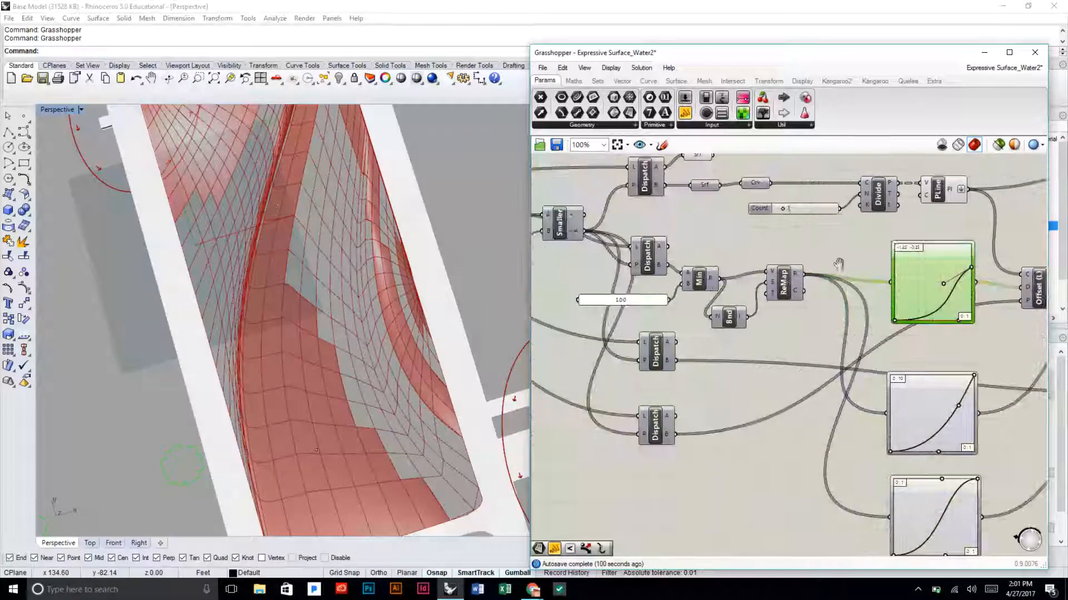
pyautogui.moveTo(740, 294); pyautogui.dragTo(757, 296, button='right')
pyautogui.moveTo(752, 321); pyautogui.dragTo(754, 311)
pyautogui.moveTo(692, 291); pyautogui.dragTo(746, 301, button='right')
pyautogui.moveTo(716, 262); pyautogui.dragTo(717, 271)
pyautogui.moveTo(641, 232)
pyautogui.mouseDown()
pyautogui.moveTo(643, 218)
pyautogui.moveTo(645, 237)
pyautogui.mouseUp()
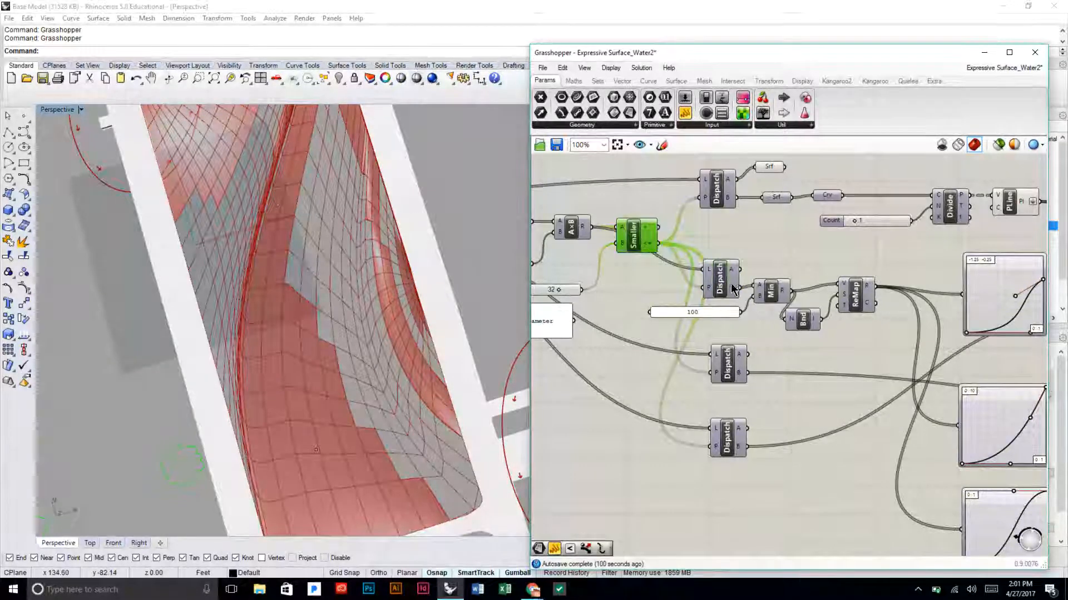
pyautogui.moveTo(733, 286); pyautogui.dragTo(730, 289)
# - Turn on the preview of the Offset (L) component
pyautogui.moveTo(840, 298); pyautogui.dragTo(776, 300, button='right')
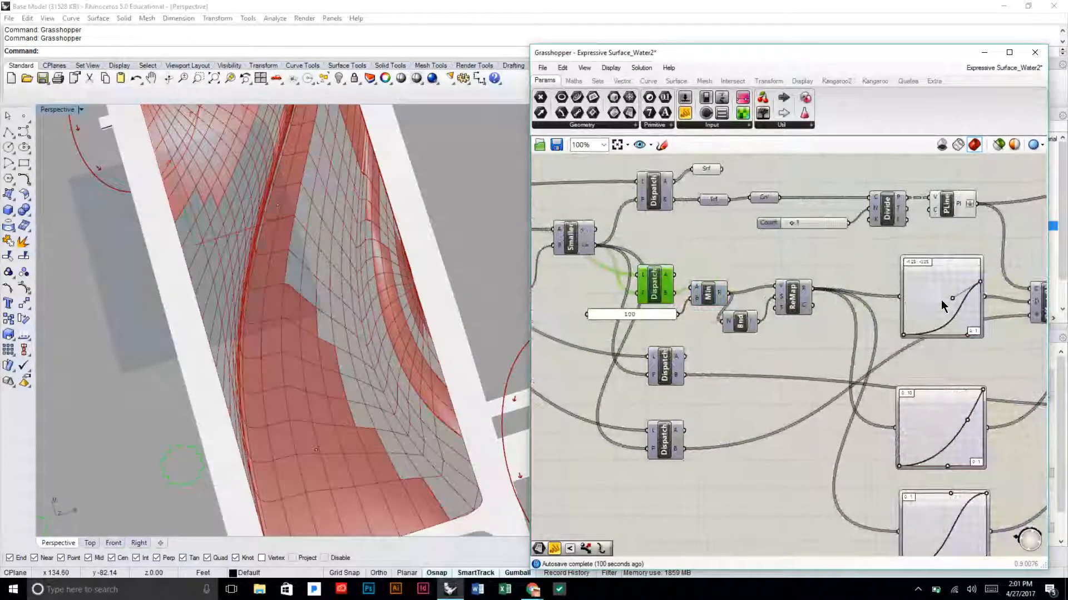
pyautogui.moveTo(941, 299); pyautogui.dragTo(868, 305, button='right')
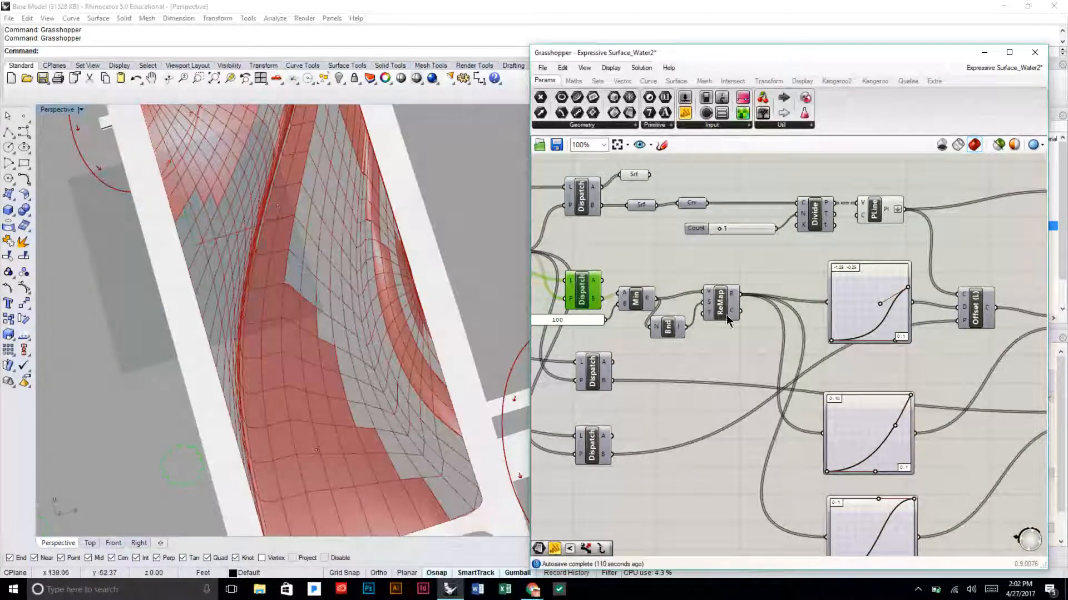
pyautogui.moveTo(943, 362); pyautogui.dragTo(910, 373, button='right')
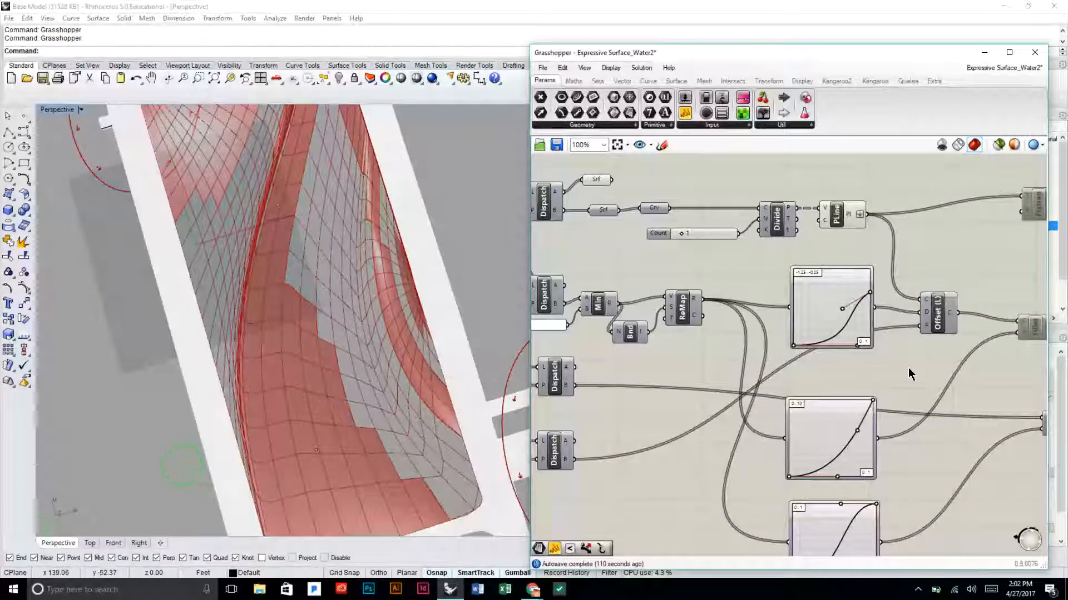
pyautogui.click(944, 326)
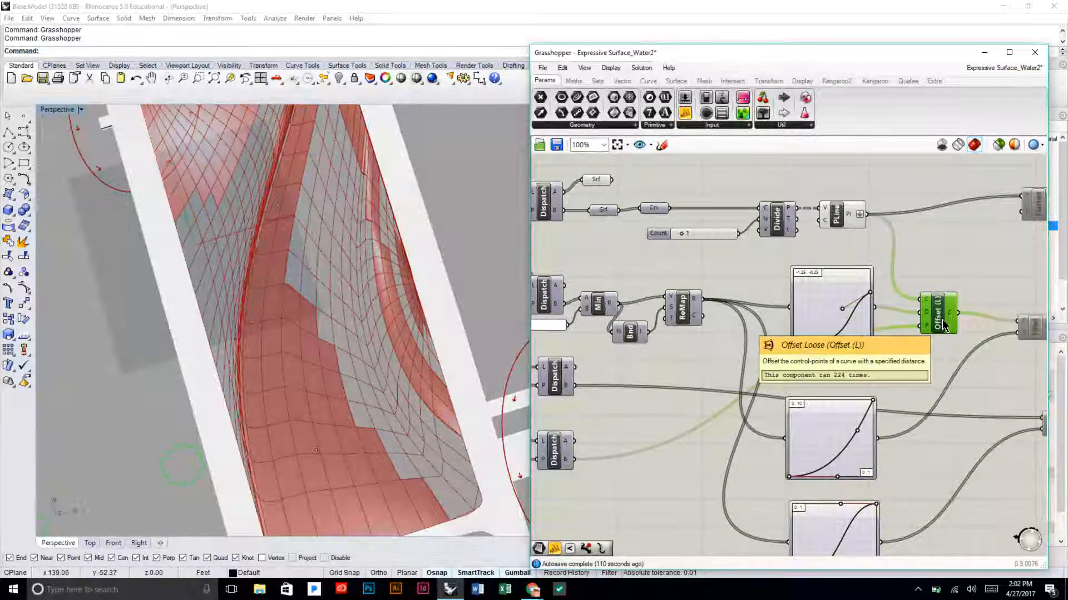
pyautogui.scroll(3, 944, 325)
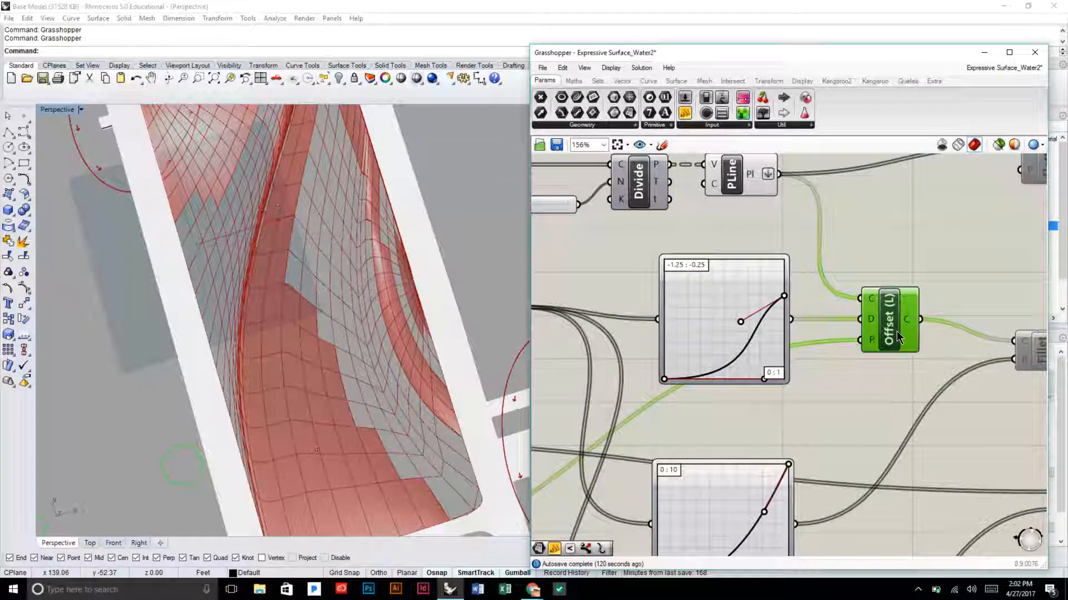
pyautogui.rightClick(897, 336)
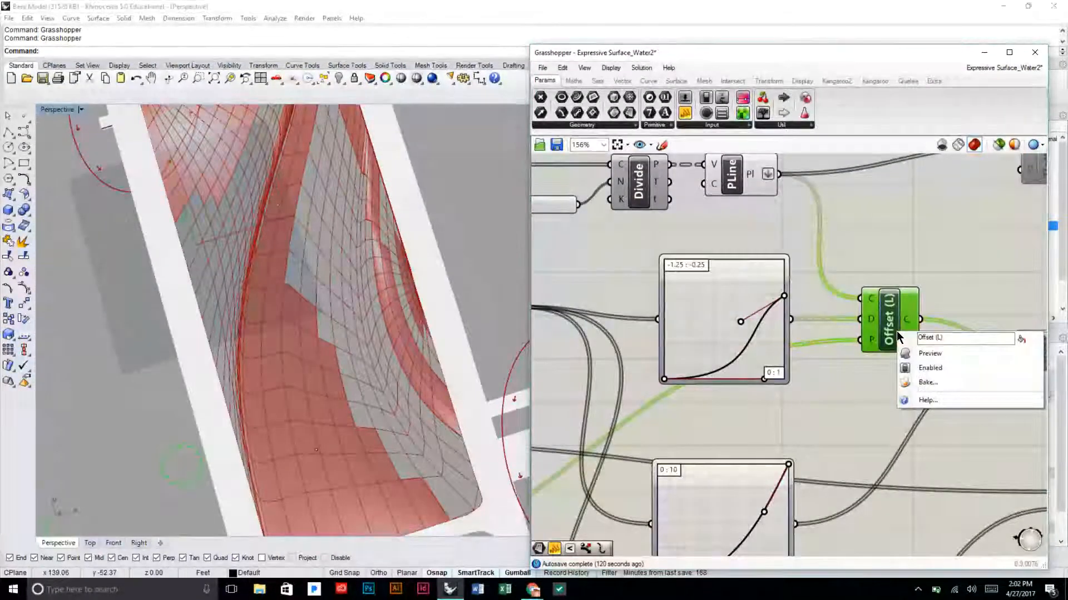
pyautogui.click(927, 354)
# - Examine the offset outlines inside the panels, comparing frame widths across the flatter and steeper areas
pyautogui.moveTo(351, 281); pyautogui.dragTo(315, 341, button='right')
pyautogui.scroll(6, 289, 320)
pyautogui.scroll(4, 322, 334)
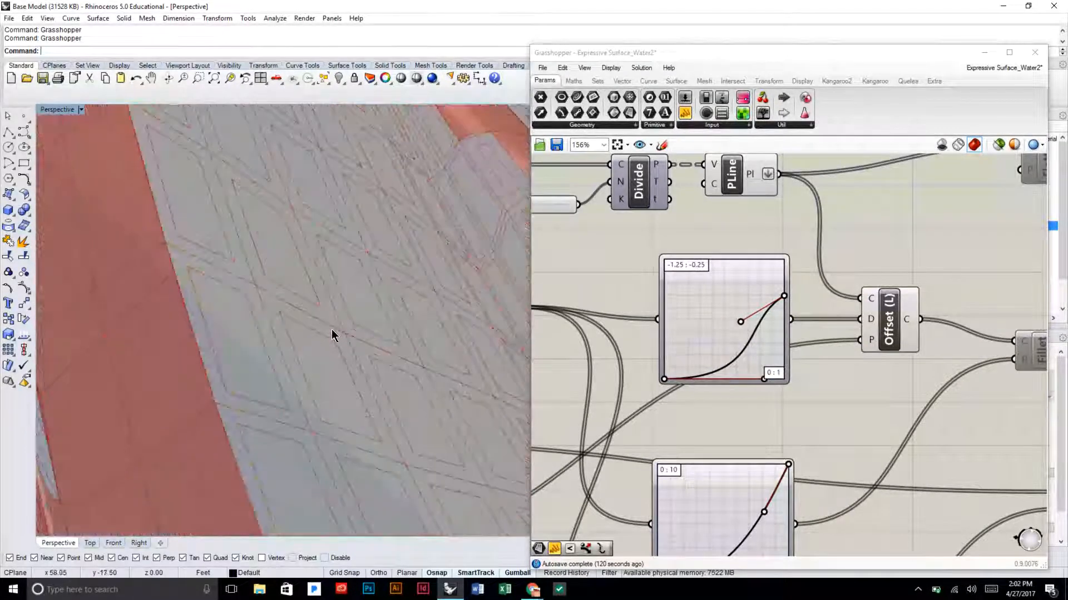
pyautogui.scroll(-4, 228, 304)
pyautogui.scroll(-3, 319, 409)
pyautogui.scroll(4, 427, 343)
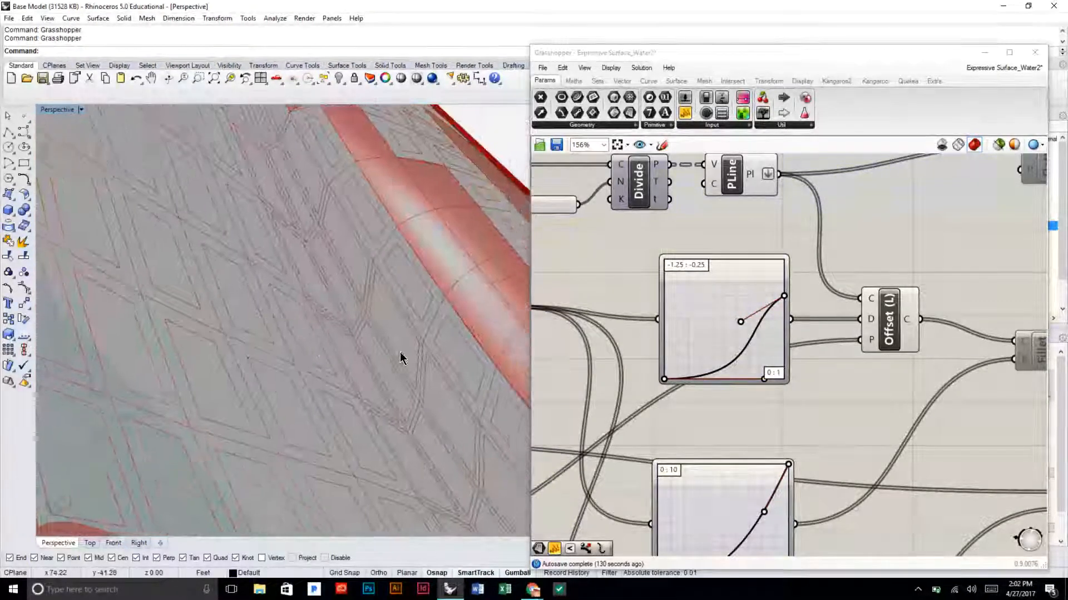
pyautogui.scroll(4, 394, 365)
pyautogui.scroll(-9, 394, 365)
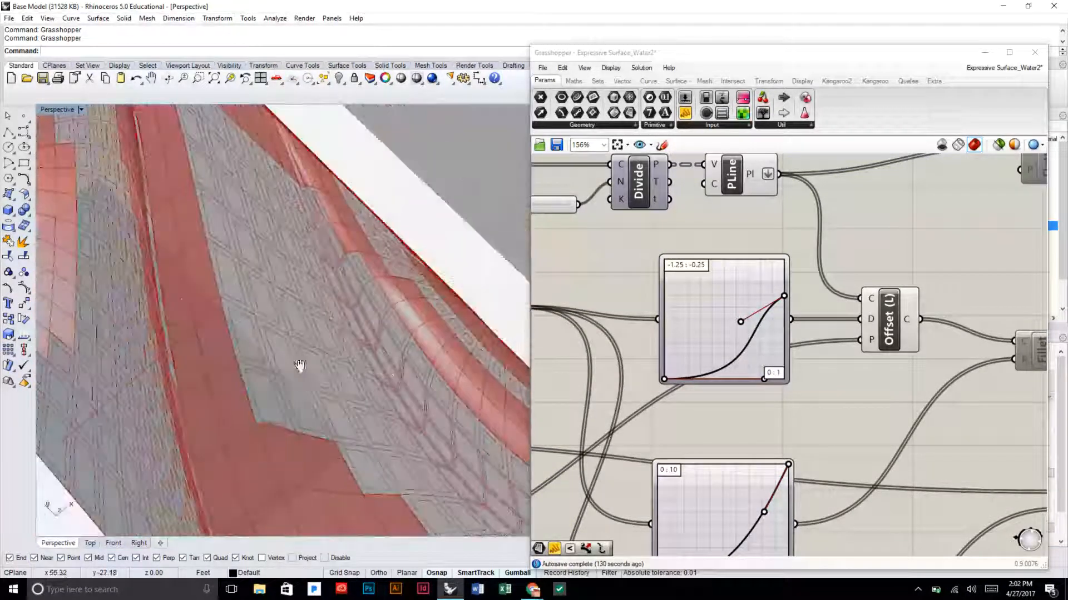
pyautogui.keyDown('shift'); pyautogui.moveTo(300, 366); pyautogui.dragTo(410, 324, button='right'); pyautogui.keyUp('shift')
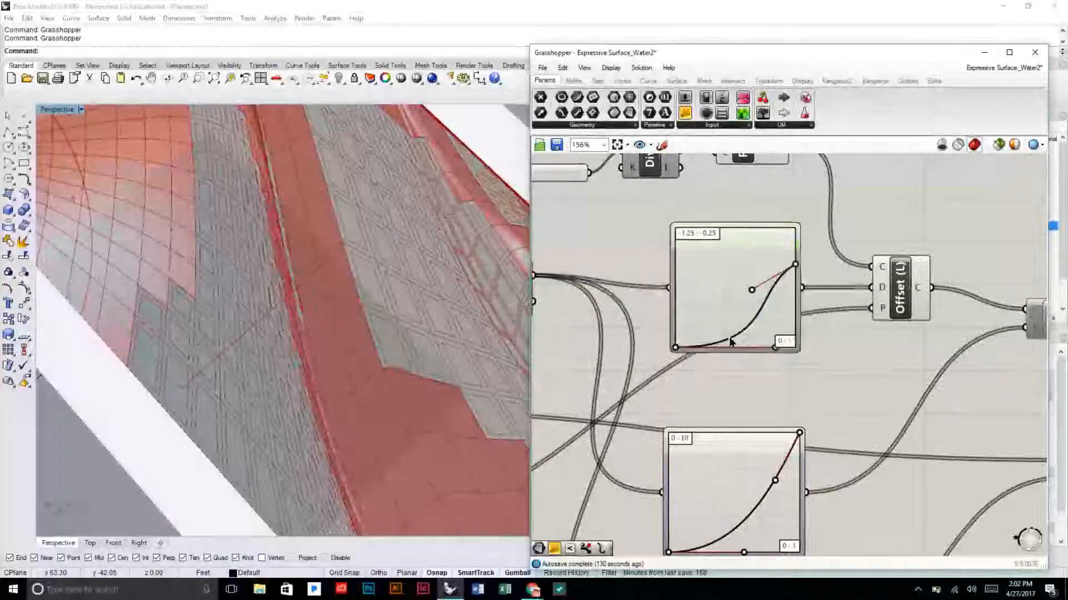
# - Move the graph mapper feeding Offset (L) slightly up and place a compact panel reading "Offset DIstance" directly beneath it
pyautogui.moveTo(730, 337); pyautogui.dragTo(730, 325)
pyautogui.doubleClick(714, 372)
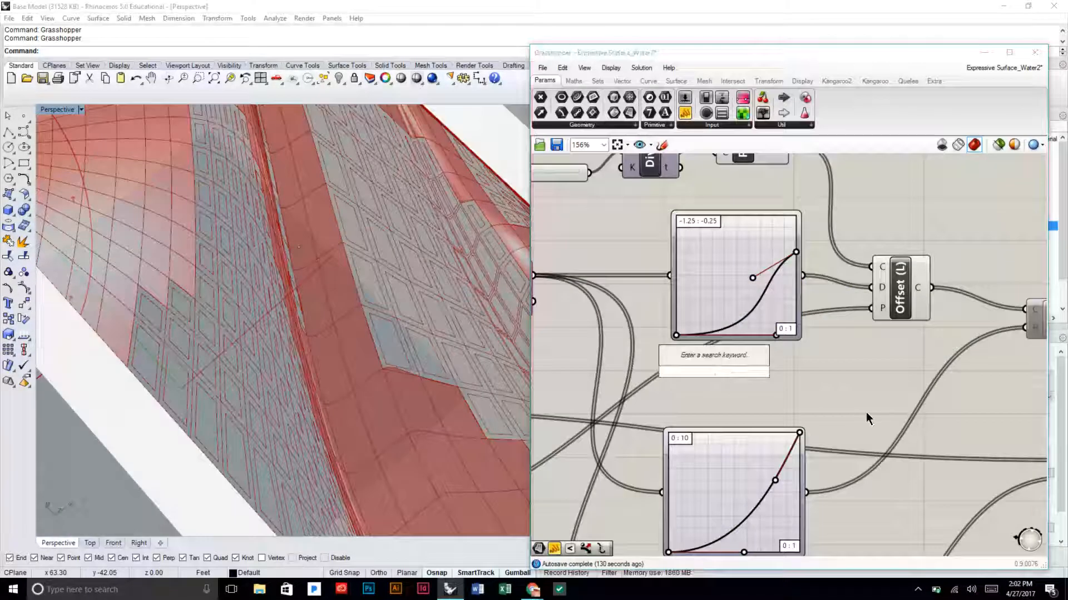
pyautogui.write('"Offest')
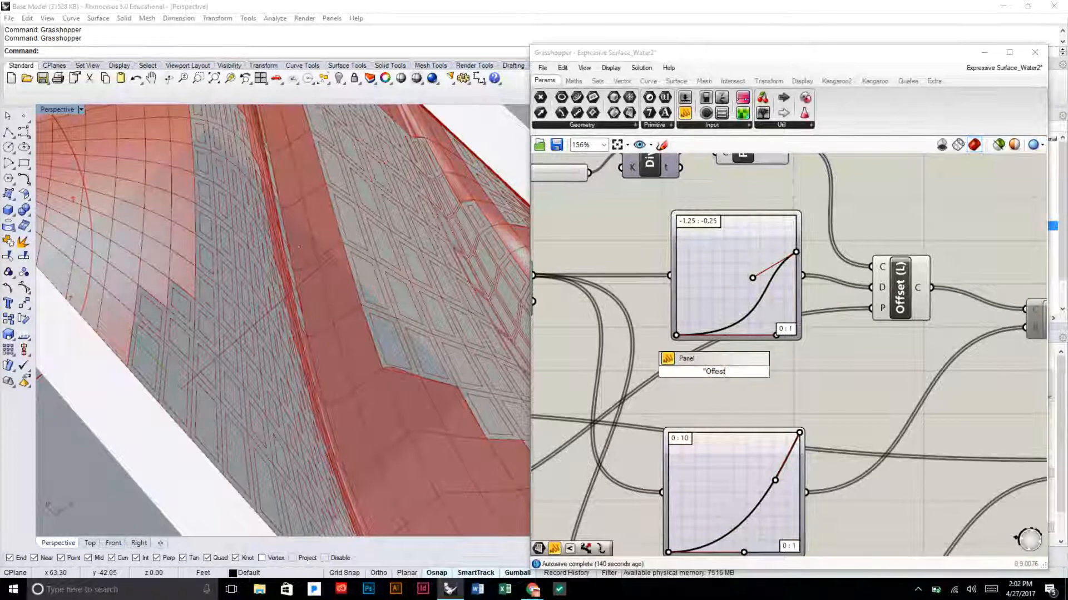
pyautogui.press('BackSpace')
pyautogui.press('BackSpace')
pyautogui.press('BackSpace')
pyautogui.write('set')
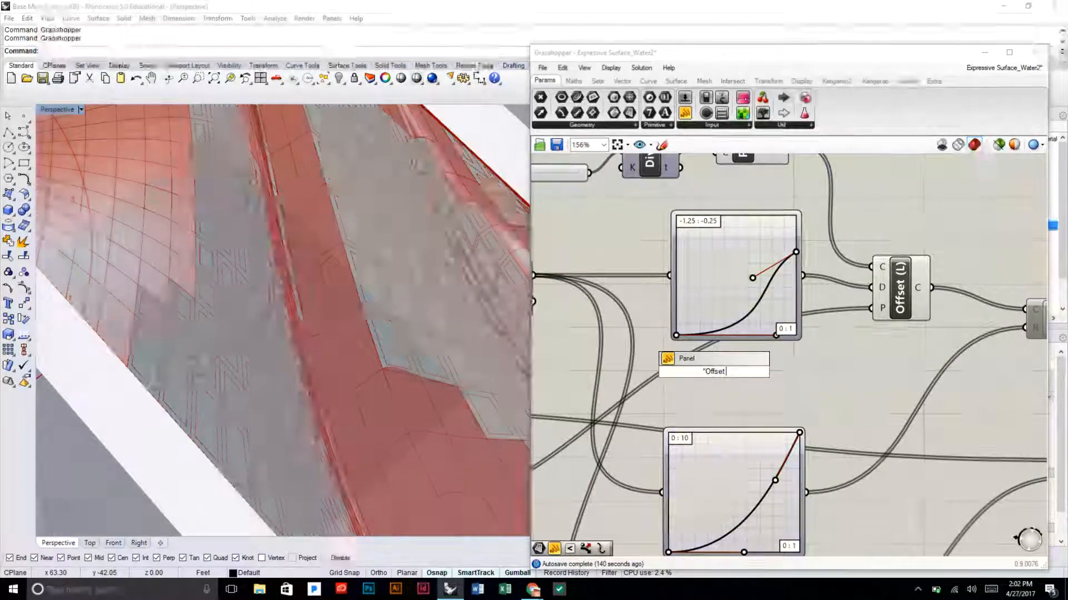
pyautogui.write(' Dista')
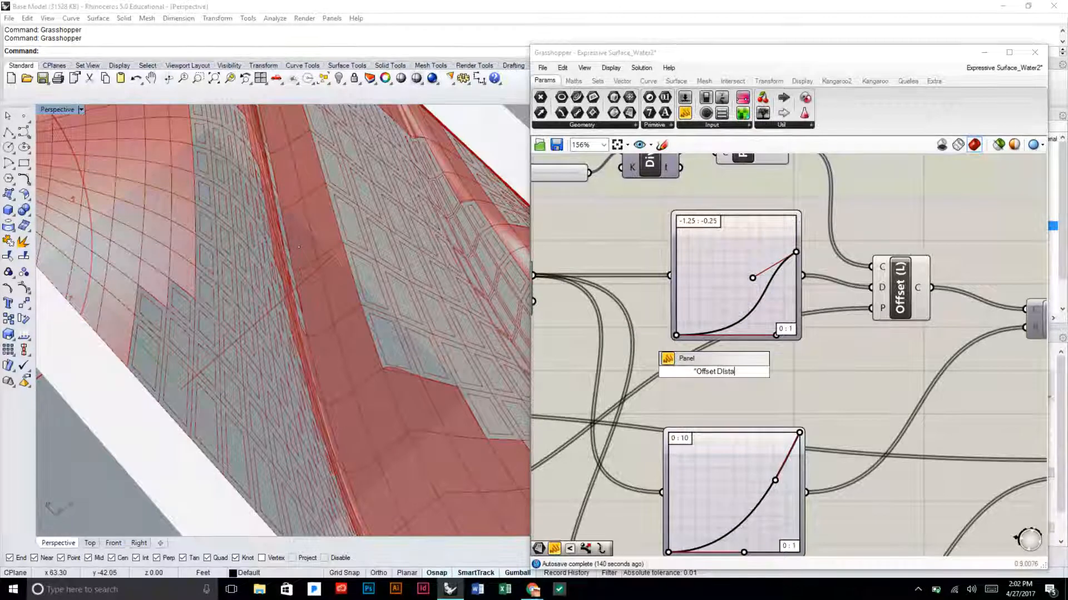
pyautogui.write('nce')
pyautogui.press('Return')
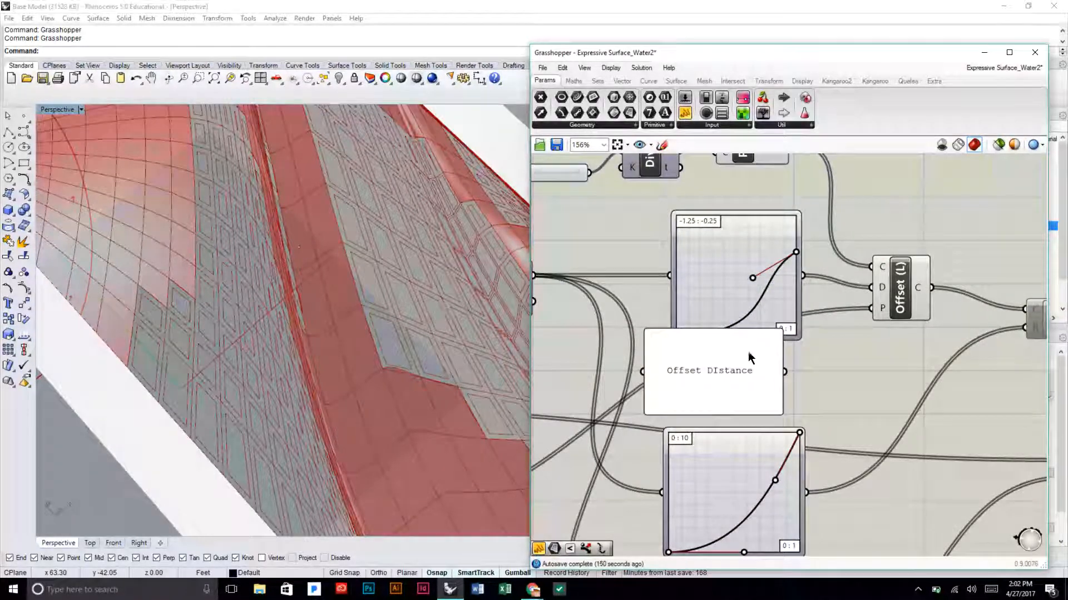
pyautogui.moveTo(744, 332); pyautogui.dragTo(766, 365)
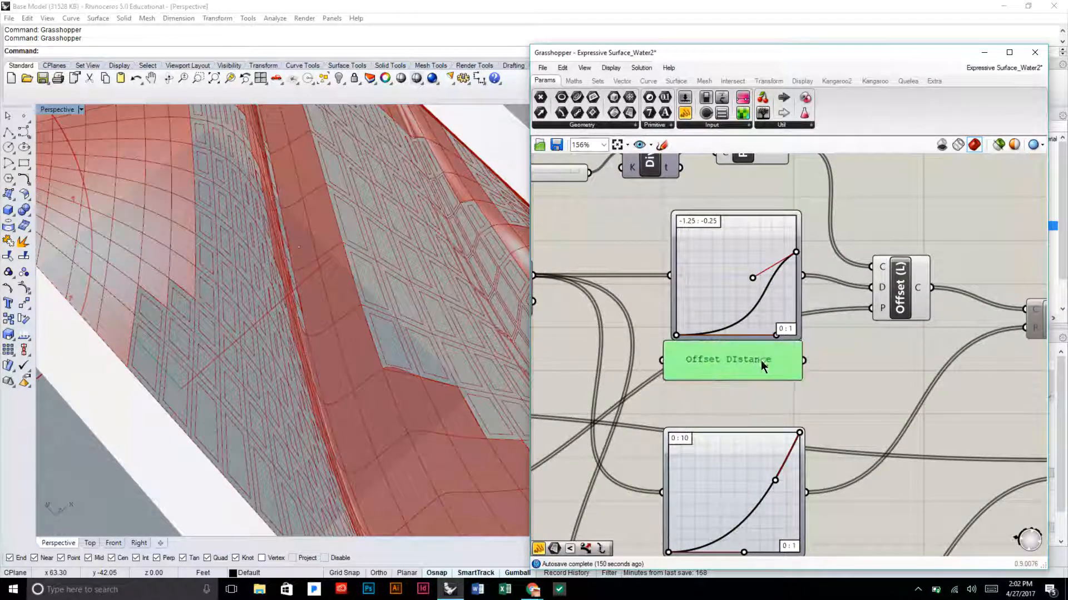
pyautogui.click(829, 344)
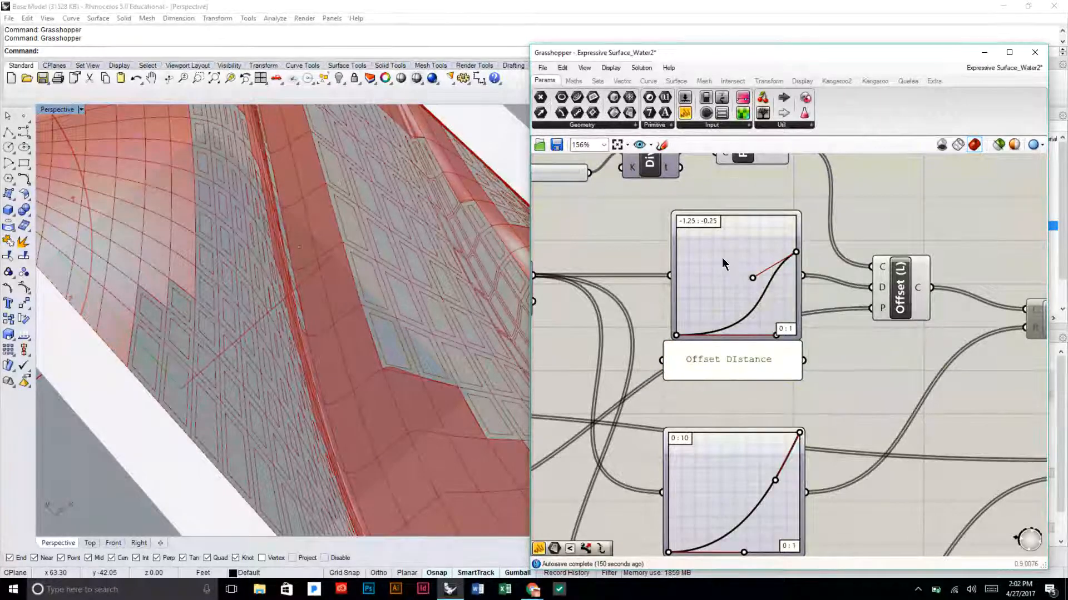
# - Raise the offset curve's end point to the graph's upper limit, check the panels, and move its upper handle slightly up
pyautogui.moveTo(721, 261)
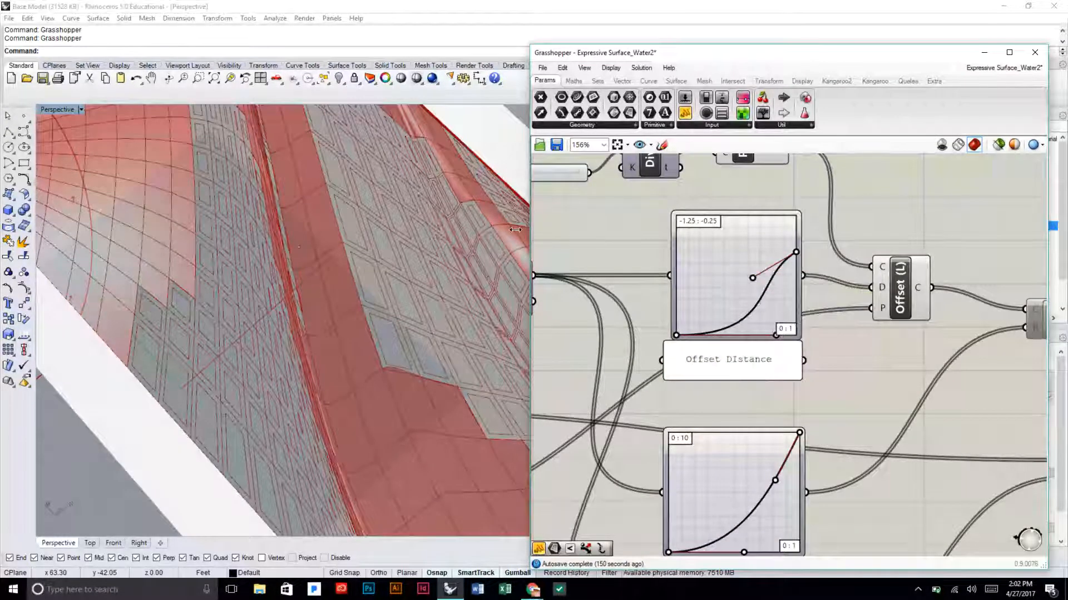
pyautogui.moveTo(785, 260); pyautogui.dragTo(796, 219)
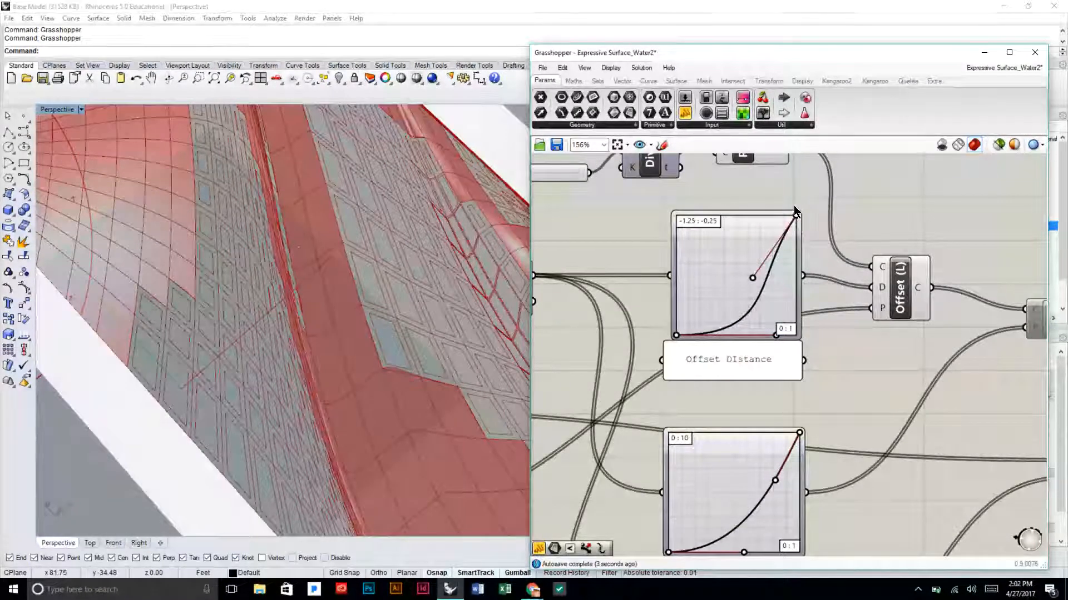
pyautogui.scroll(5, 459, 250)
pyautogui.scroll(-7, 482, 267)
pyautogui.moveTo(882, 266); pyautogui.dragTo(677, 287, button='right')
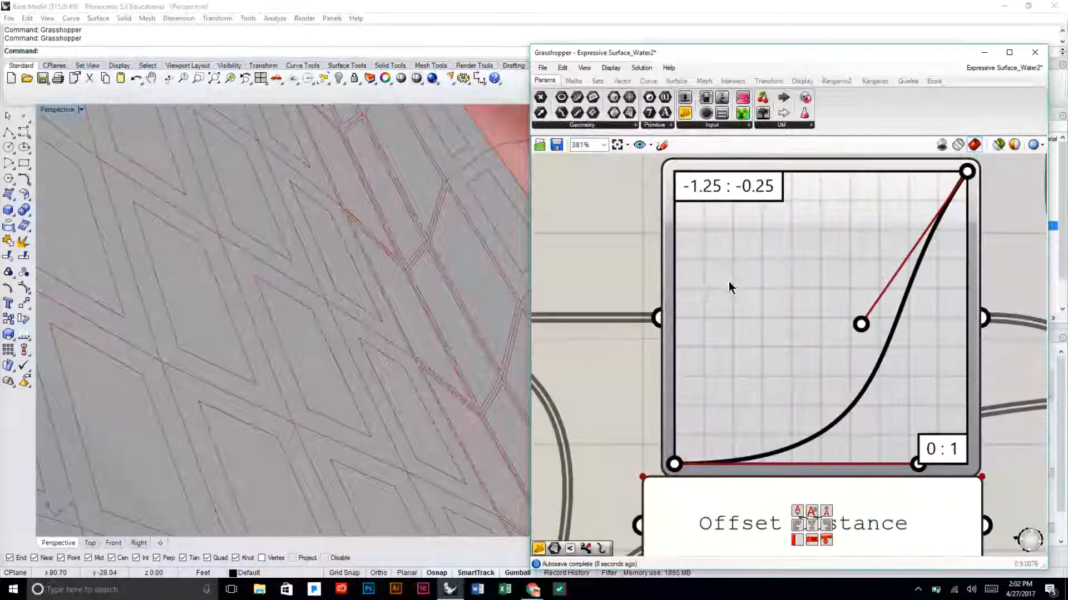
pyautogui.moveTo(862, 323); pyautogui.dragTo(853, 299)
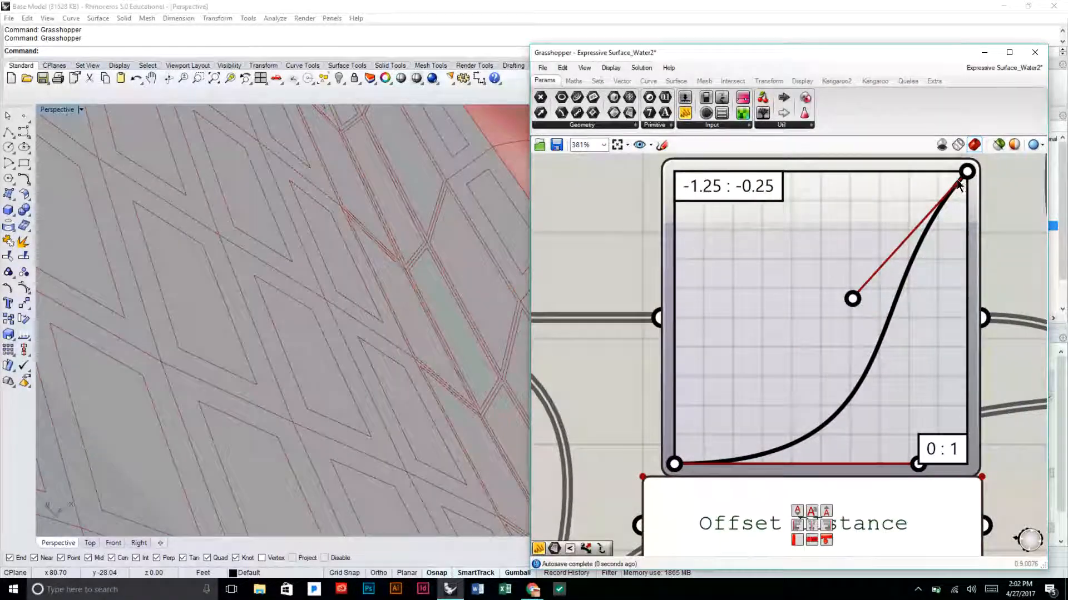
# - Lower the offset curve's end point, shorten its lower handle and raise its upper handle nearly level with the end point
pyautogui.moveTo(965, 174); pyautogui.dragTo(967, 237)
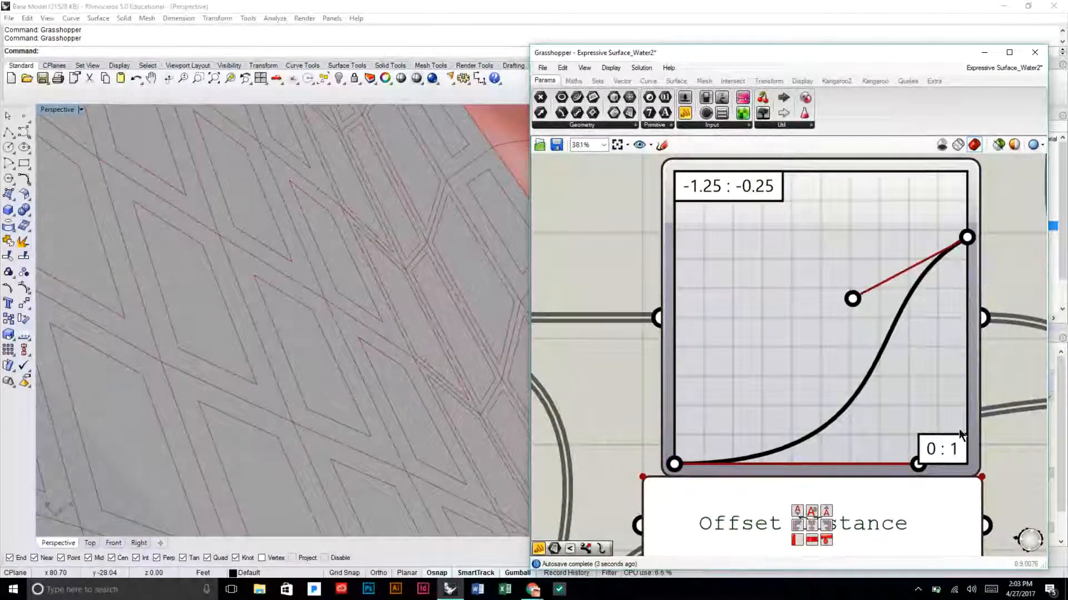
pyautogui.moveTo(915, 467); pyautogui.dragTo(782, 459)
pyautogui.moveTo(846, 285); pyautogui.dragTo(841, 239)
pyautogui.moveTo(386, 258); pyautogui.dragTo(492, 318, button='right')
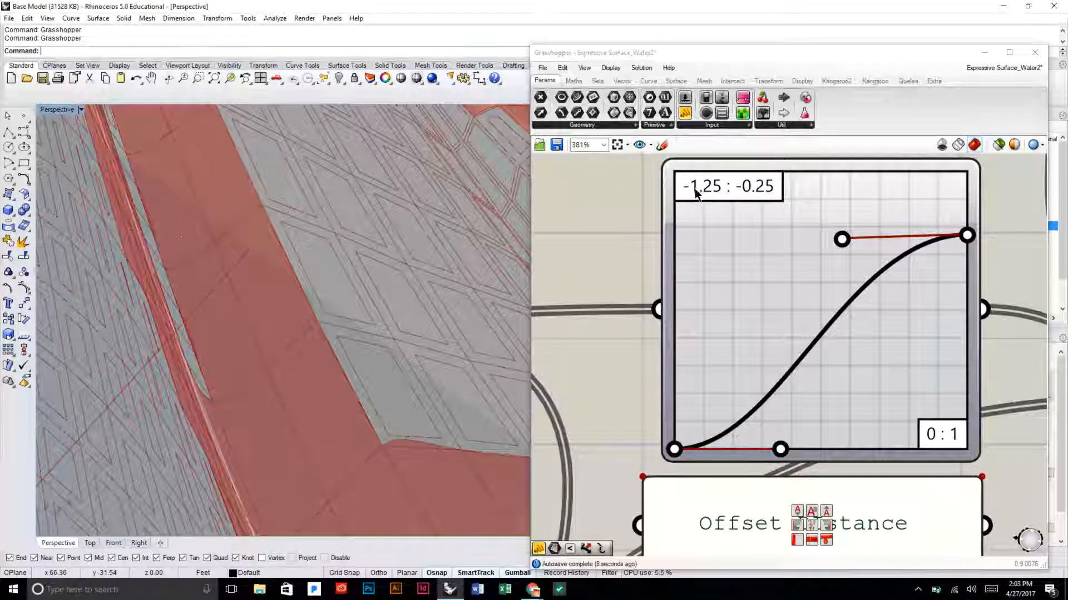
pyautogui.moveTo(500, 256); pyautogui.dragTo(433, 285, button='right')
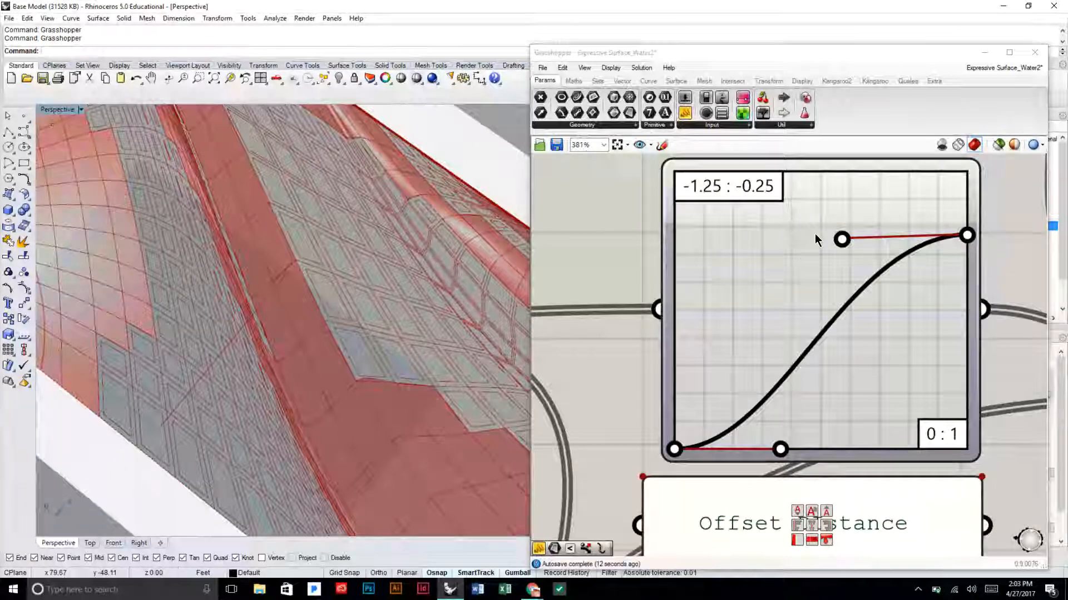
# - Set the offset graph's Y range minimum to -2.25 and inspect the smaller panel openings
pyautogui.doubleClick(779, 243)
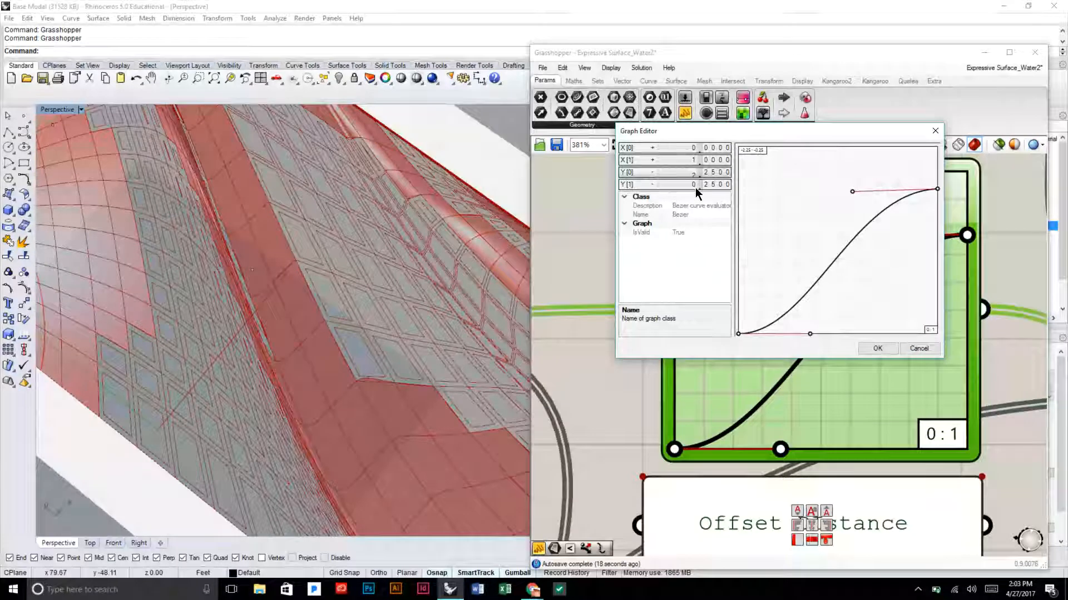
pyautogui.click(877, 348)
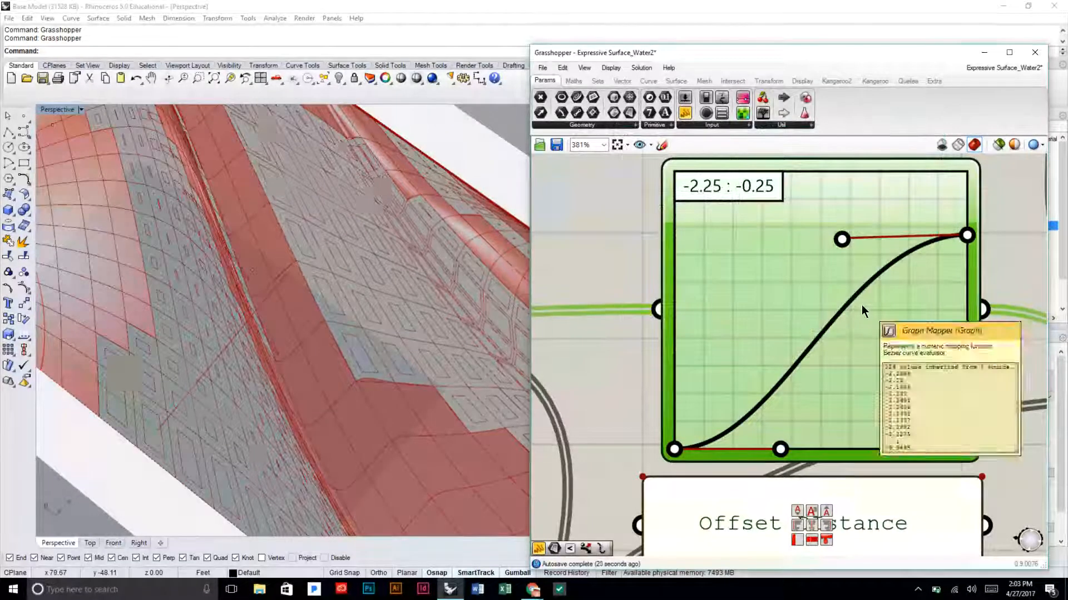
pyautogui.moveTo(445, 278); pyautogui.dragTo(274, 414, button='right')
pyautogui.scroll(5, 273, 406)
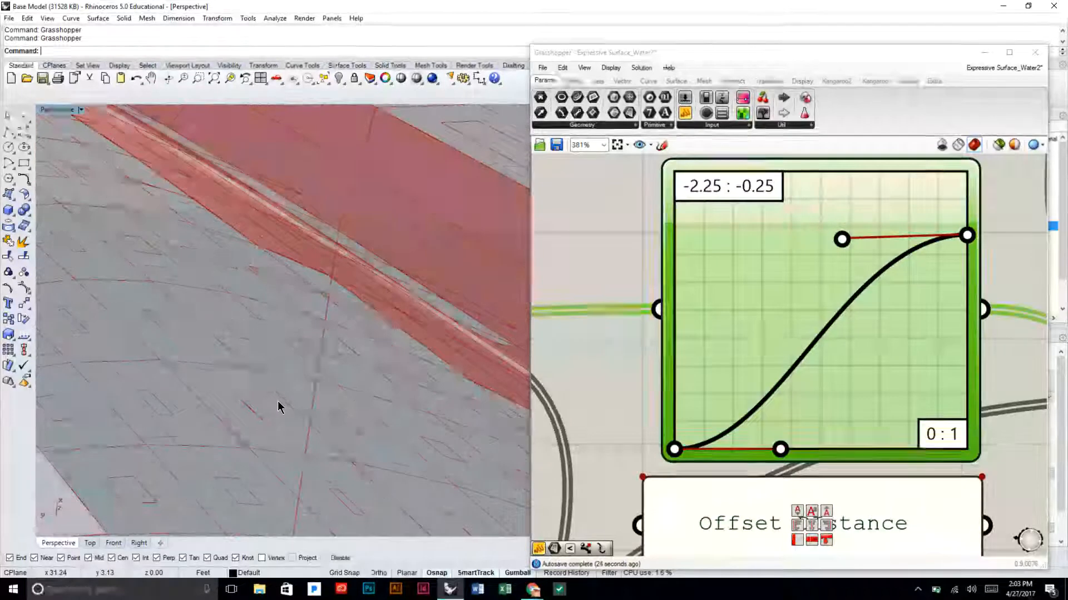
pyautogui.scroll(-3, 278, 403)
# - Try a raised start for the offset curve, return its start point to the base and extend the lower handle past mid-graph
pyautogui.moveTo(967, 235)
pyautogui.mouseDown()
pyautogui.moveTo(982, 316)
pyautogui.moveTo(969, 199)
pyautogui.moveTo(967, 235)
pyautogui.mouseUp()
pyautogui.moveTo(676, 450); pyautogui.dragTo(675, 401)
pyautogui.moveTo(780, 450); pyautogui.dragTo(799, 376)
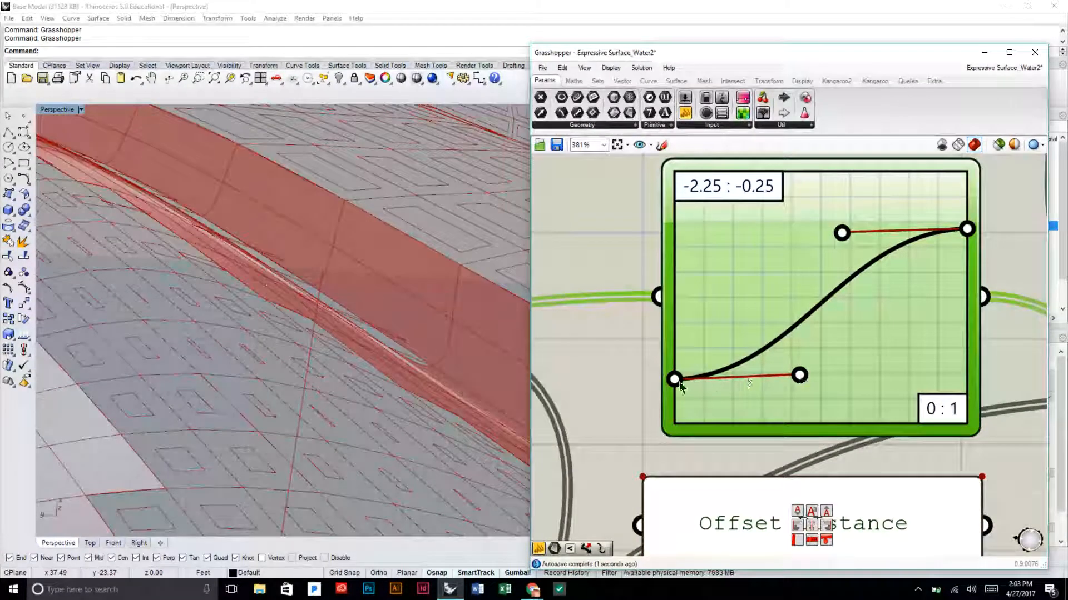
pyautogui.moveTo(687, 384); pyautogui.dragTo(677, 427)
pyautogui.moveTo(804, 385); pyautogui.dragTo(834, 427)
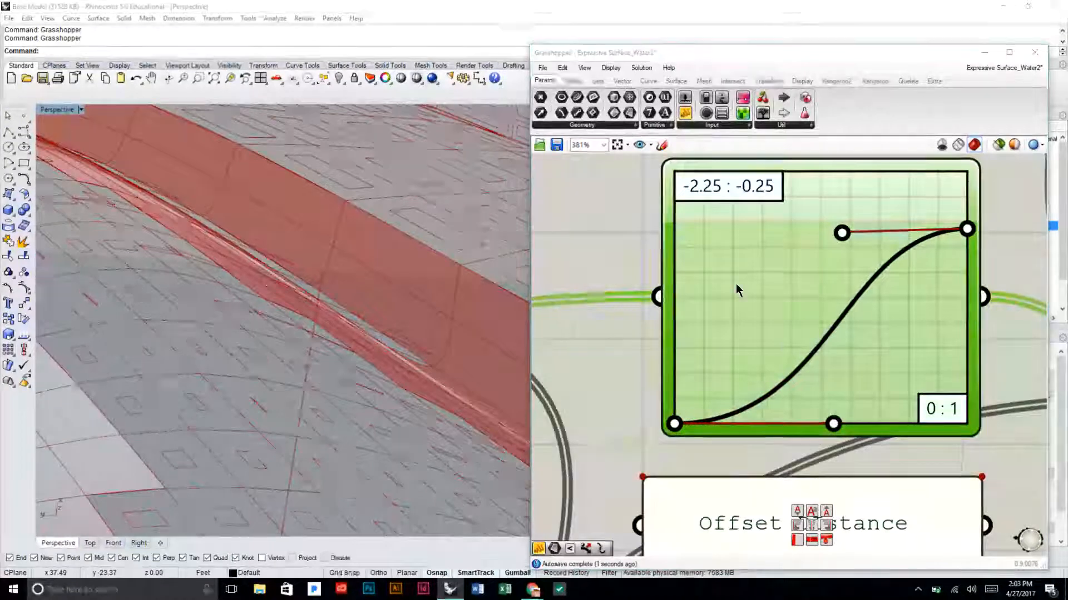
# - Set the offset graph's Y range minimum to -1.25 and check the openings over the whole surface
pyautogui.doubleClick(737, 289)
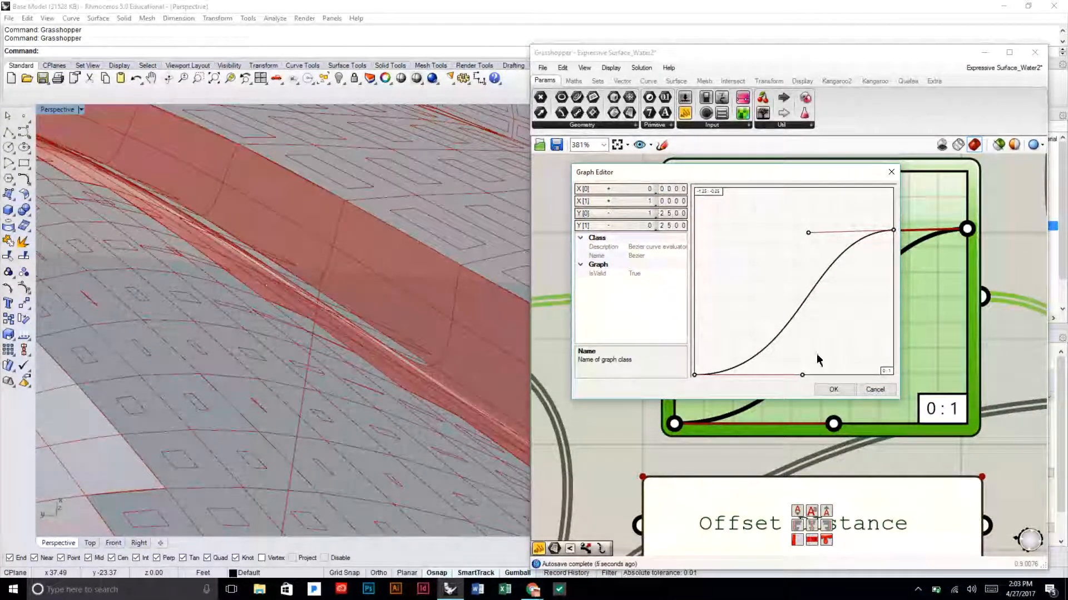
pyautogui.click(833, 389)
pyautogui.moveTo(433, 338); pyautogui.dragTo(473, 267, button='right')
pyautogui.moveTo(839, 293); pyautogui.dragTo(763, 293, button='right')
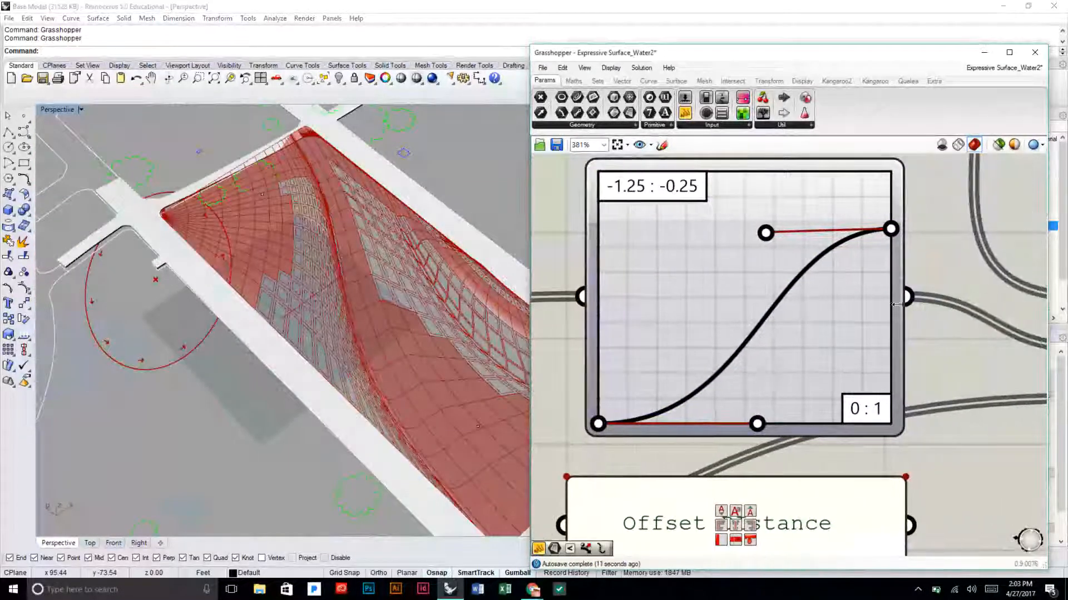
# - Trace the 0 to 10 graph mapper's connection to the Fillet component and examine the sharp corners of the offset panel outlines
pyautogui.moveTo(892, 300); pyautogui.dragTo(840, 292, button='right')
pyautogui.scroll(-6, 869, 266)
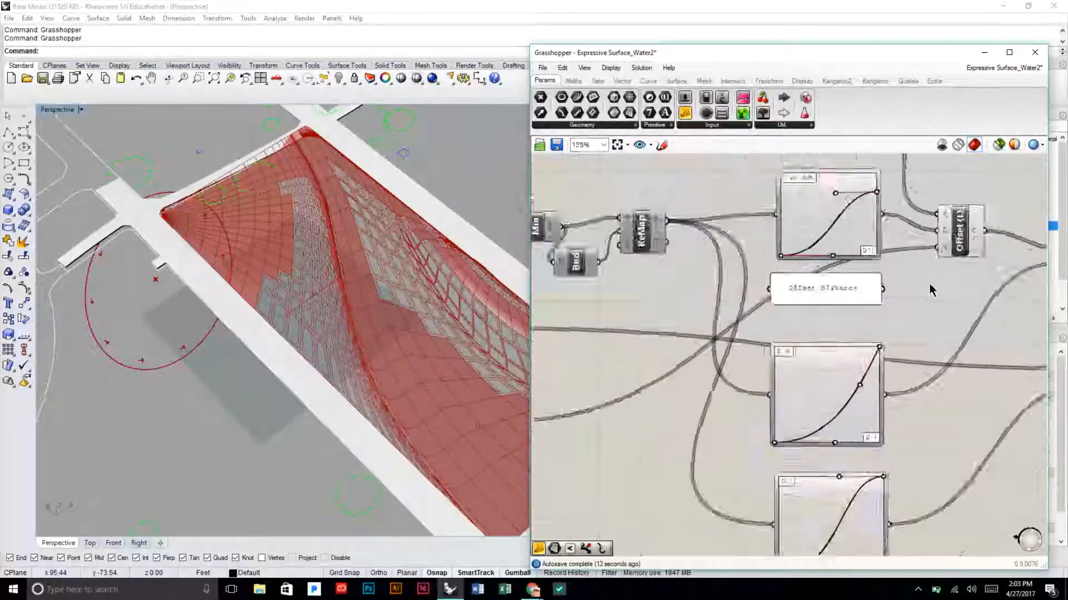
pyautogui.scroll(-2, 931, 289)
pyautogui.click(859, 375)
pyautogui.moveTo(859, 375)
pyautogui.mouseDown()
pyautogui.moveTo(821, 371)
pyautogui.moveTo(855, 376)
pyautogui.mouseUp()
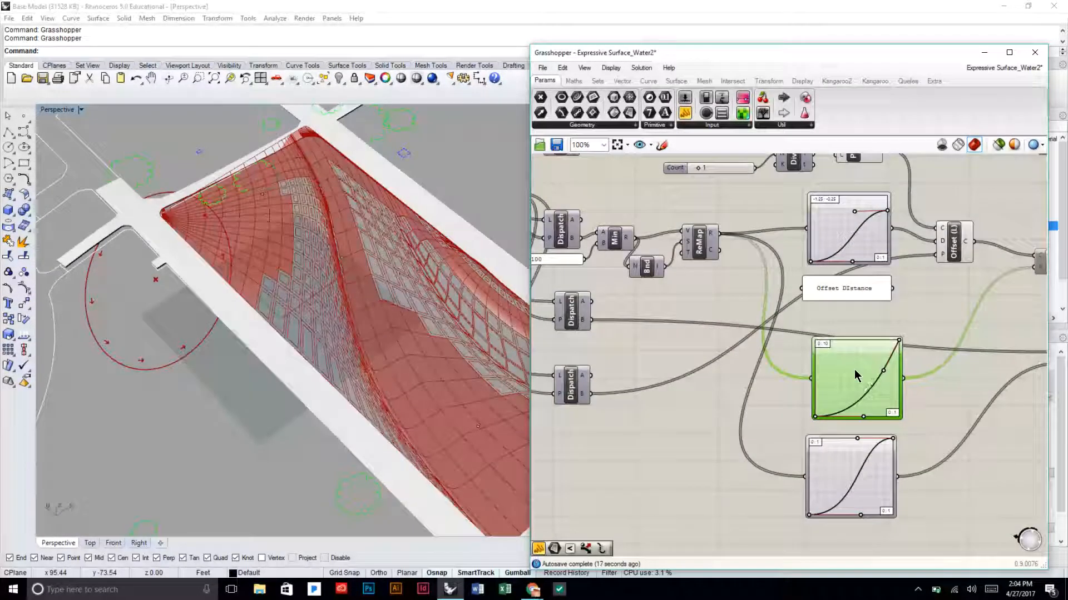
pyautogui.moveTo(896, 321); pyautogui.dragTo(842, 336, button='right')
pyautogui.scroll(1, 925, 281)
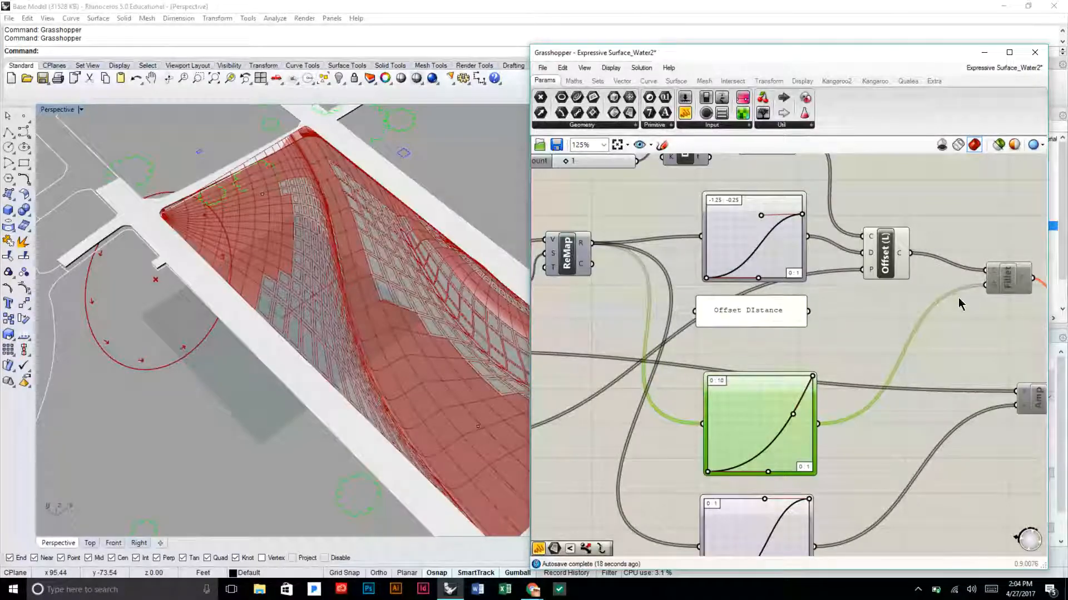
pyautogui.moveTo(750, 356); pyautogui.dragTo(679, 356, button='right')
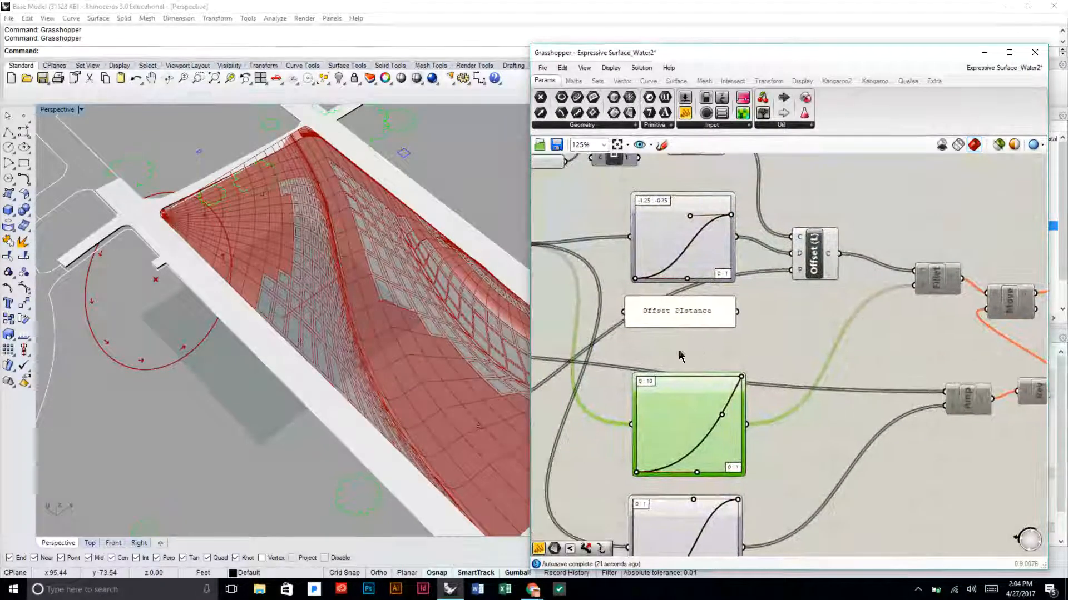
pyautogui.moveTo(620, 315); pyautogui.dragTo(766, 324, button='right')
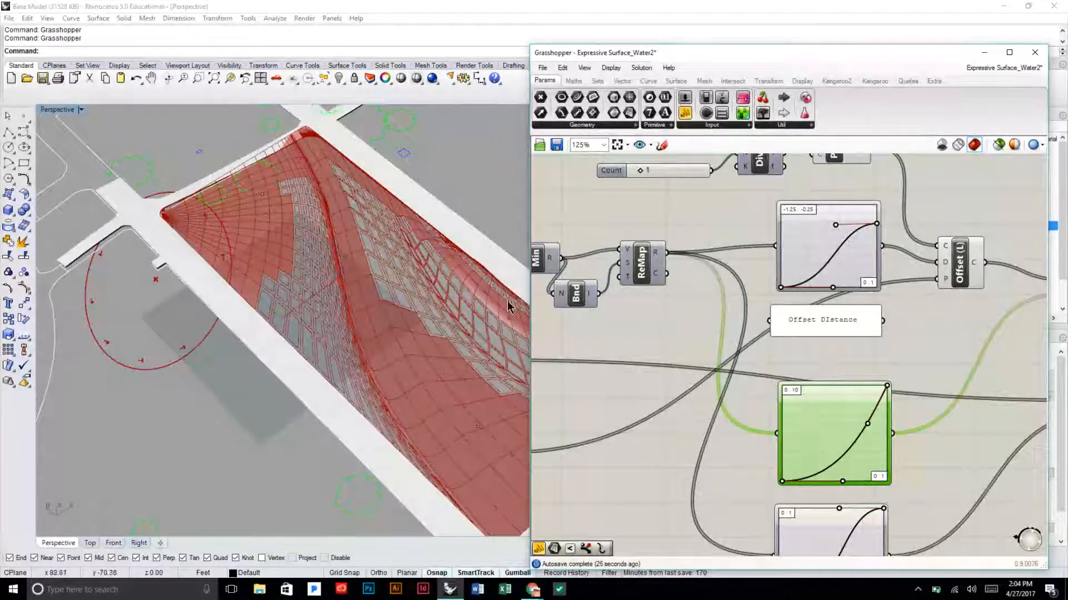
pyautogui.scroll(3, 500, 309)
pyautogui.scroll(4, 369, 305)
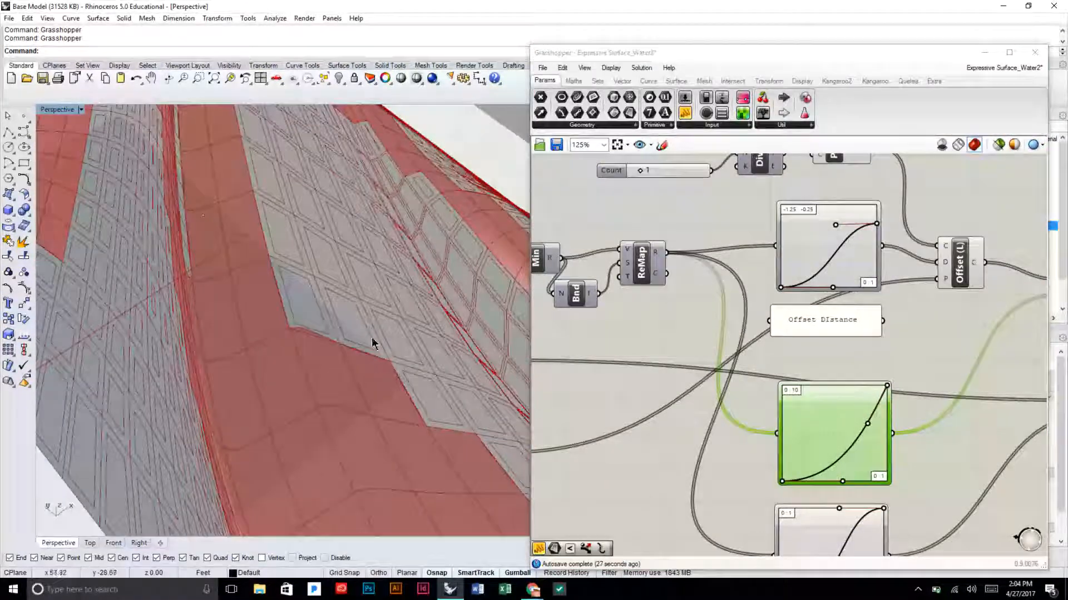
pyautogui.scroll(3, 359, 306)
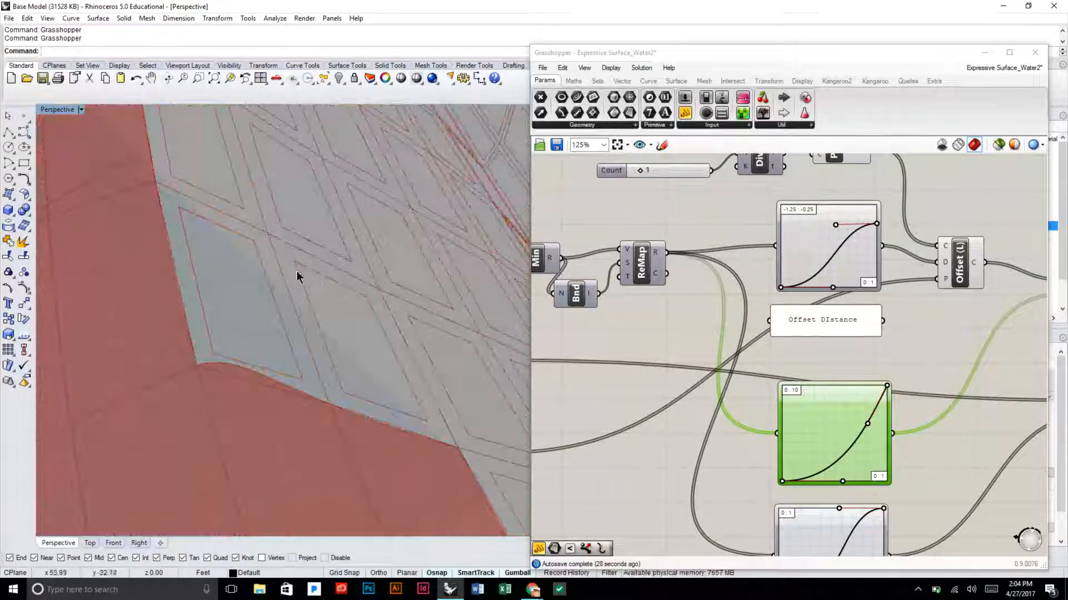
# - Enable the Fillet component that takes its curves from the Offset component
pyautogui.click(917, 359)
pyautogui.moveTo(973, 350); pyautogui.dragTo(806, 339, button='right')
pyautogui.moveTo(927, 290); pyautogui.dragTo(905, 283)
pyautogui.moveTo(905, 283); pyautogui.dragTo(882, 295, button='right')
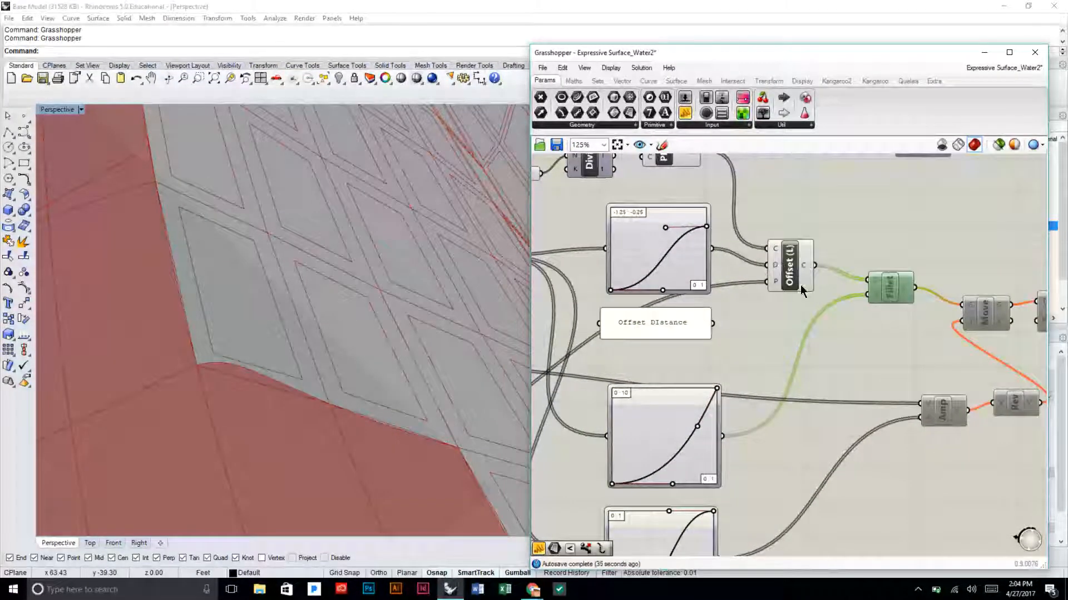
pyautogui.moveTo(898, 296); pyautogui.dragTo(895, 291)
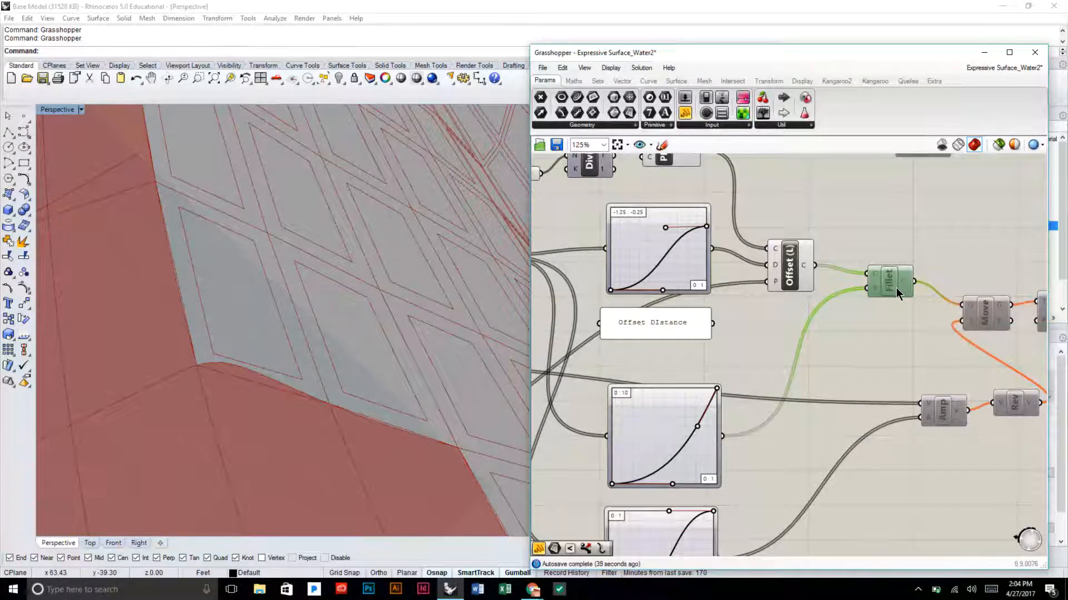
pyautogui.rightClick(894, 290)
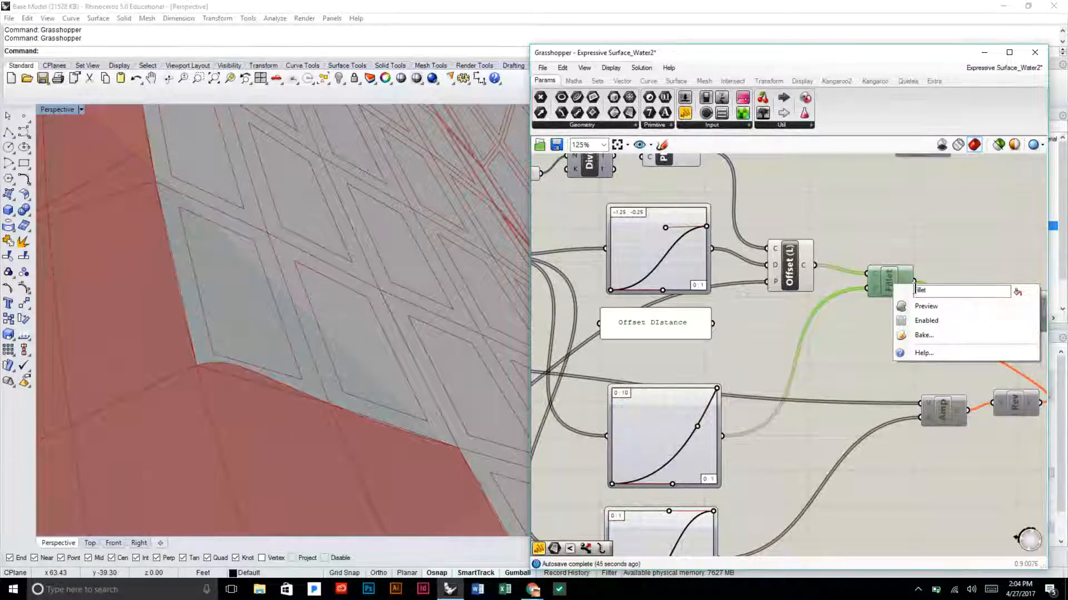
pyautogui.click(926, 320)
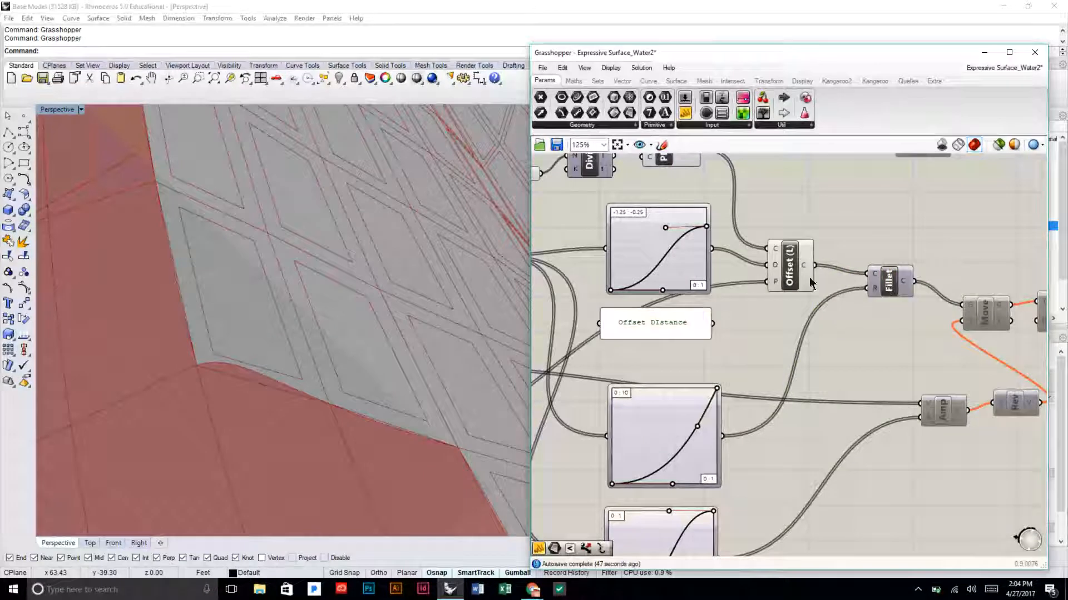
# - Turn off the Offset component's preview and turn on the Fillet component's preview
pyautogui.click(788, 278)
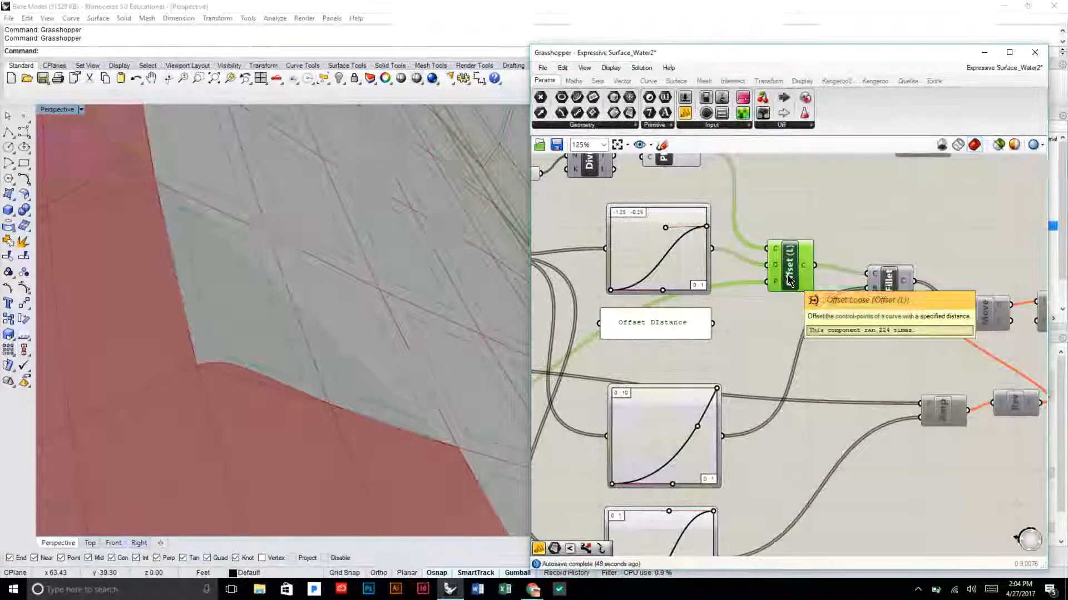
pyautogui.rightClick(788, 278)
pyautogui.click(822, 297)
pyautogui.click(890, 284)
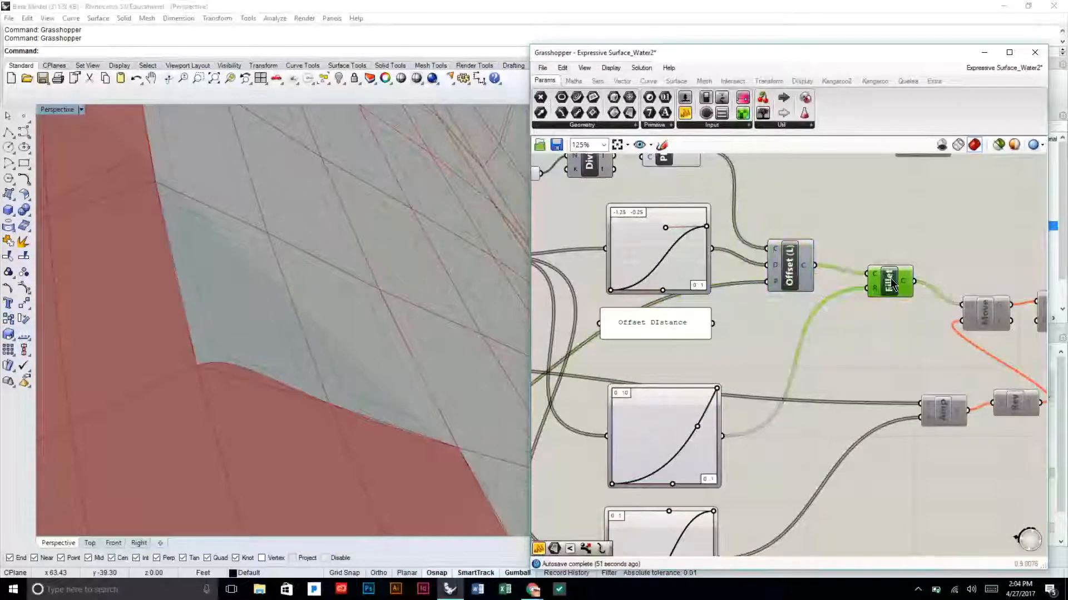
pyautogui.rightClick(891, 285)
pyautogui.click(917, 302)
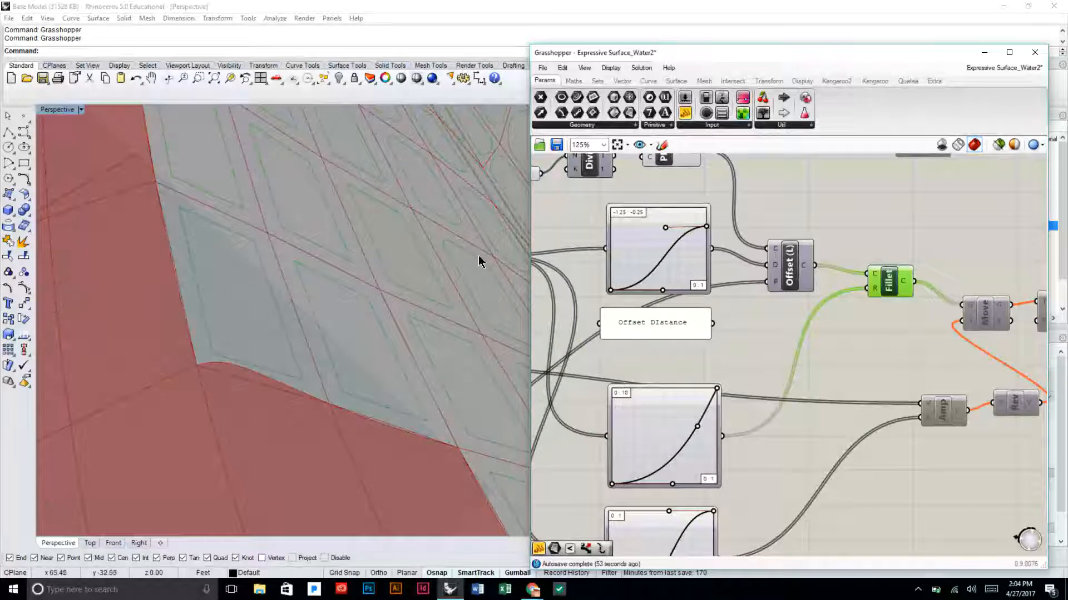
# - Examine the filleted panel openings from several angles and locate the graph mapper that drives their radius
pyautogui.moveTo(478, 255); pyautogui.dragTo(354, 226, button='right')
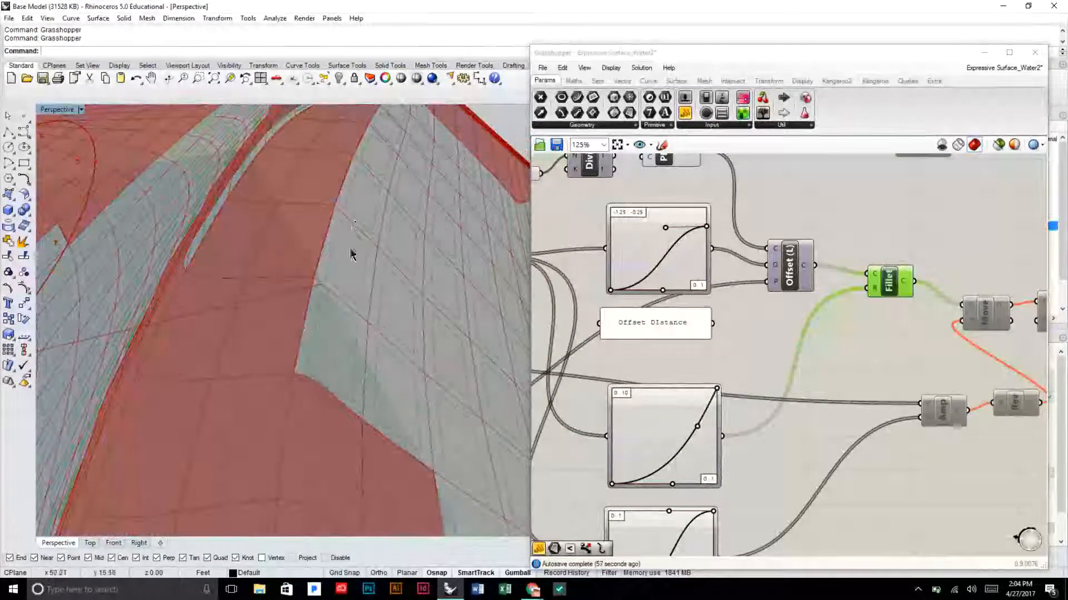
pyautogui.scroll(3, 345, 232)
pyautogui.moveTo(343, 240); pyautogui.dragTo(285, 278, button='right')
pyautogui.scroll(4, 297, 281)
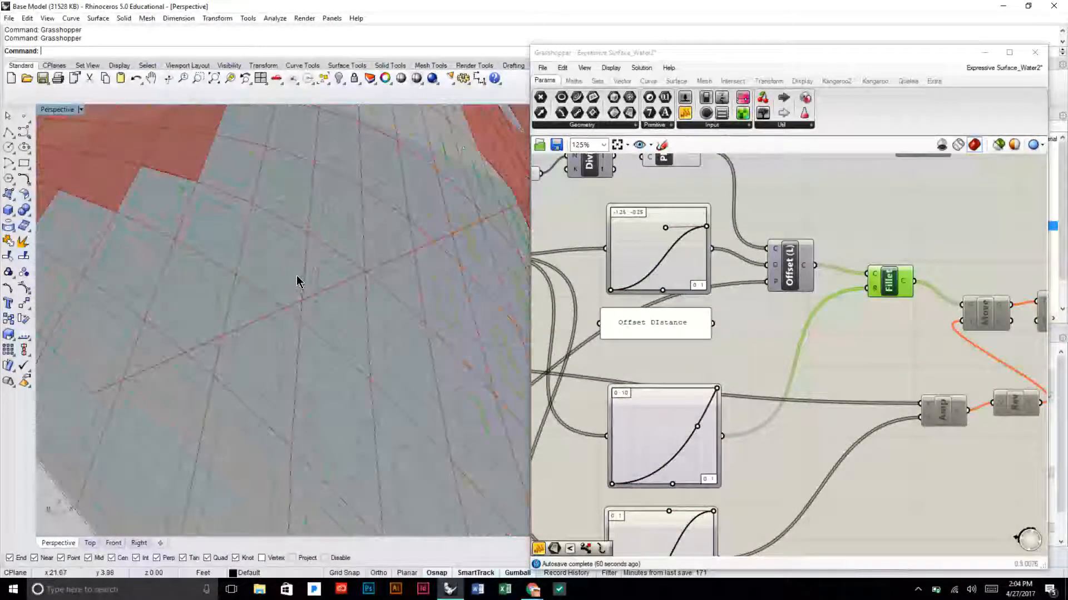
pyautogui.moveTo(417, 355); pyautogui.dragTo(173, 294, button='right')
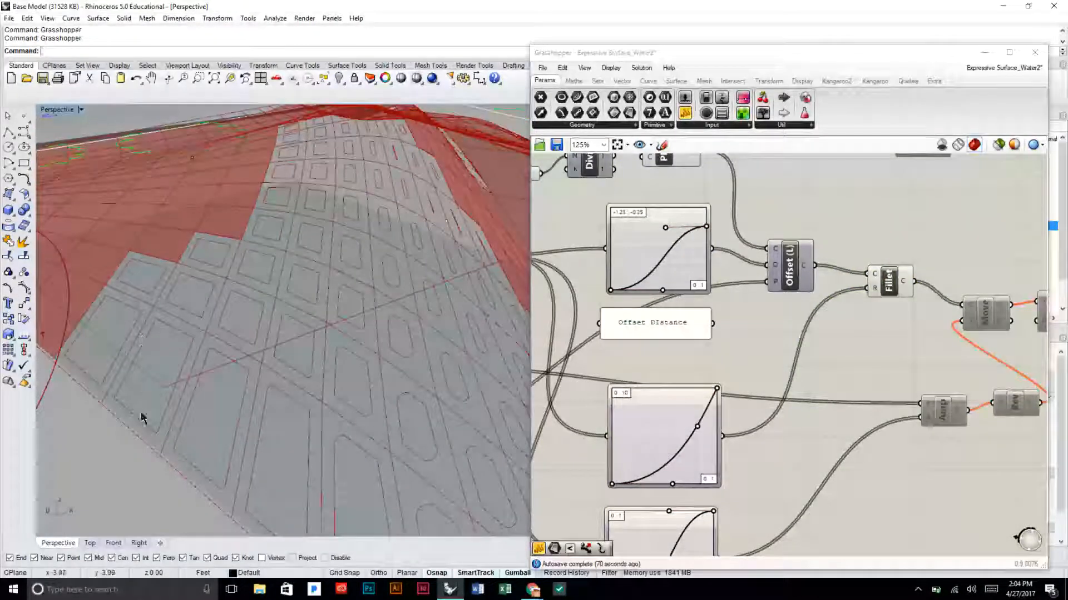
pyautogui.moveTo(378, 342)
pyautogui.mouseDown(button='right')
pyautogui.moveTo(450, 375)
pyautogui.moveTo(308, 274)
pyautogui.moveTo(293, 248)
pyautogui.moveTo(434, 269)
pyautogui.moveTo(343, 293)
pyautogui.moveTo(461, 291)
pyautogui.moveTo(459, 302)
pyautogui.moveTo(336, 260)
pyautogui.moveTo(384, 281)
pyautogui.moveTo(361, 290)
pyautogui.moveTo(395, 340)
pyautogui.mouseUp(button='right')
pyautogui.click(791, 351)
pyautogui.moveTo(777, 346); pyautogui.dragTo(790, 300, button='right')
pyautogui.scroll(-1, 789, 301)
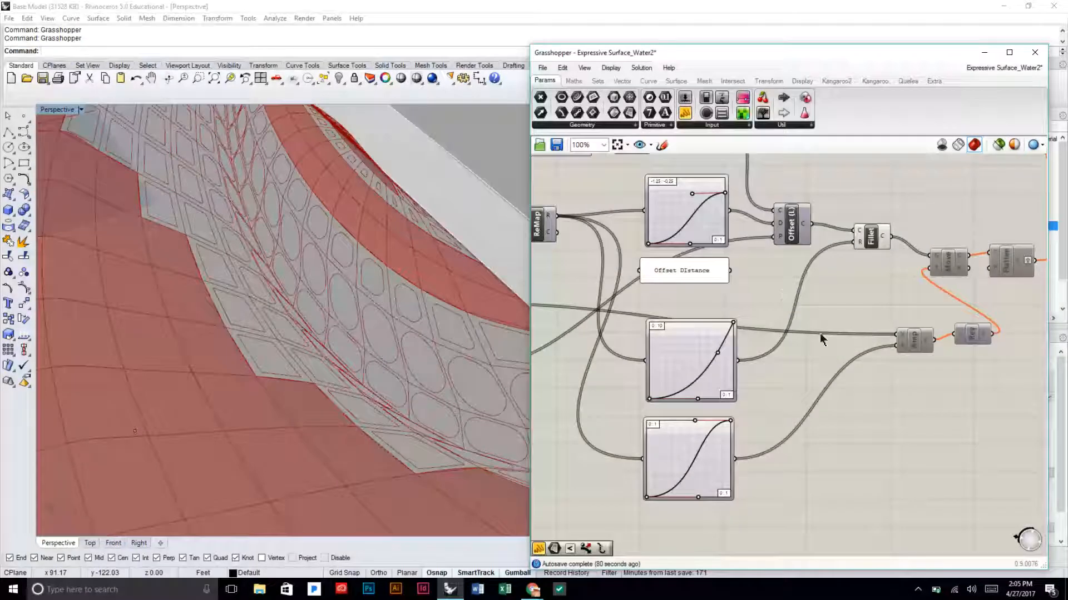
# - Compare the corner rounding of the openings between steep and shallow panels across the whole surface
pyautogui.moveTo(449, 326); pyautogui.dragTo(337, 362, button='right')
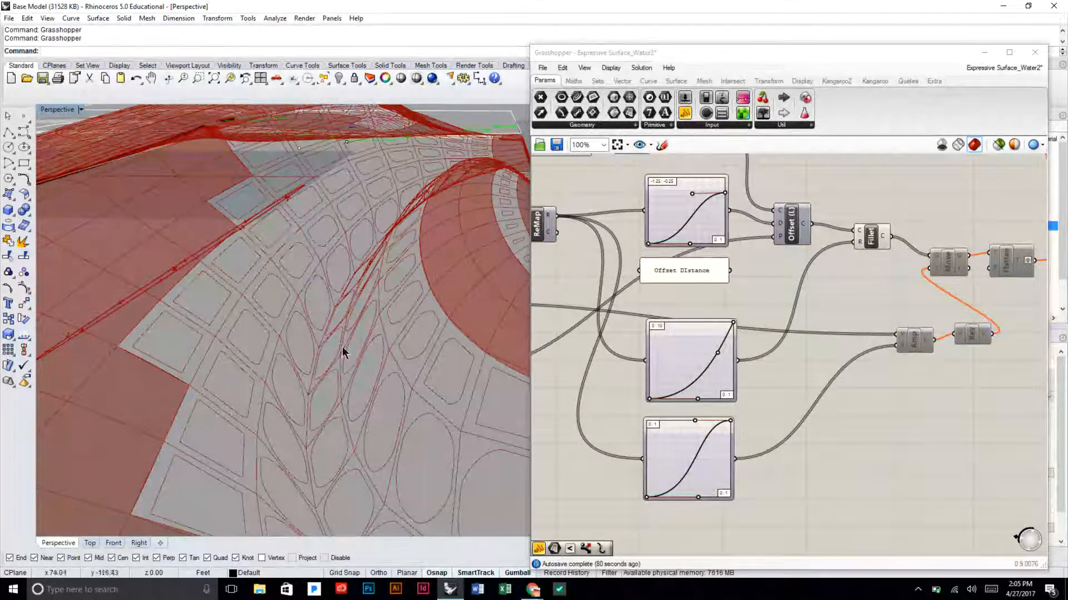
pyautogui.moveTo(407, 285); pyautogui.dragTo(315, 300, button='right')
pyautogui.scroll(5, 311, 302)
pyautogui.moveTo(252, 322); pyautogui.dragTo(296, 302, button='right')
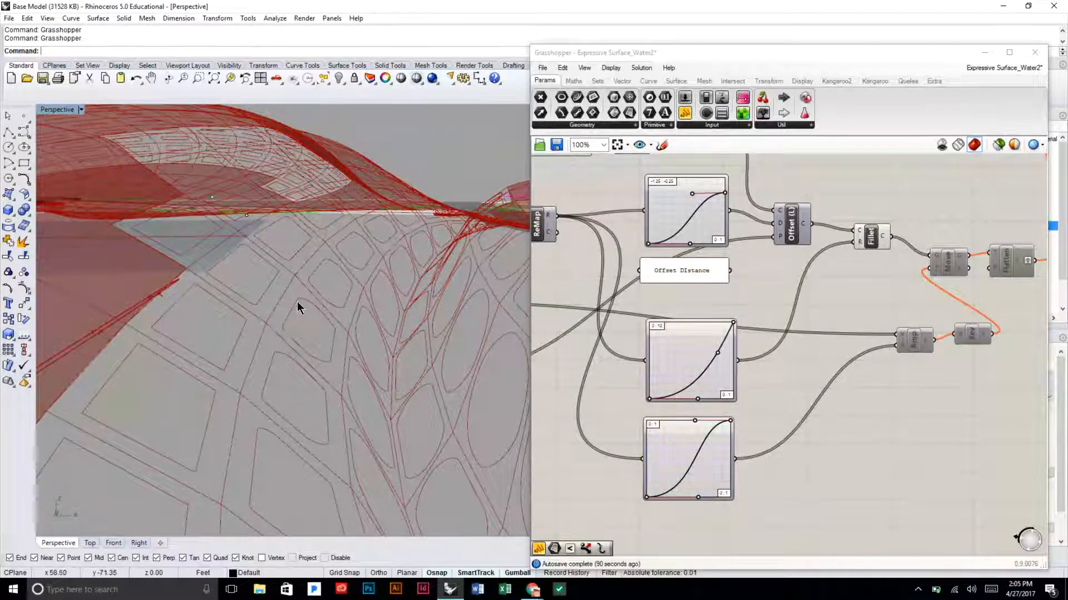
pyautogui.scroll(-1, 475, 298)
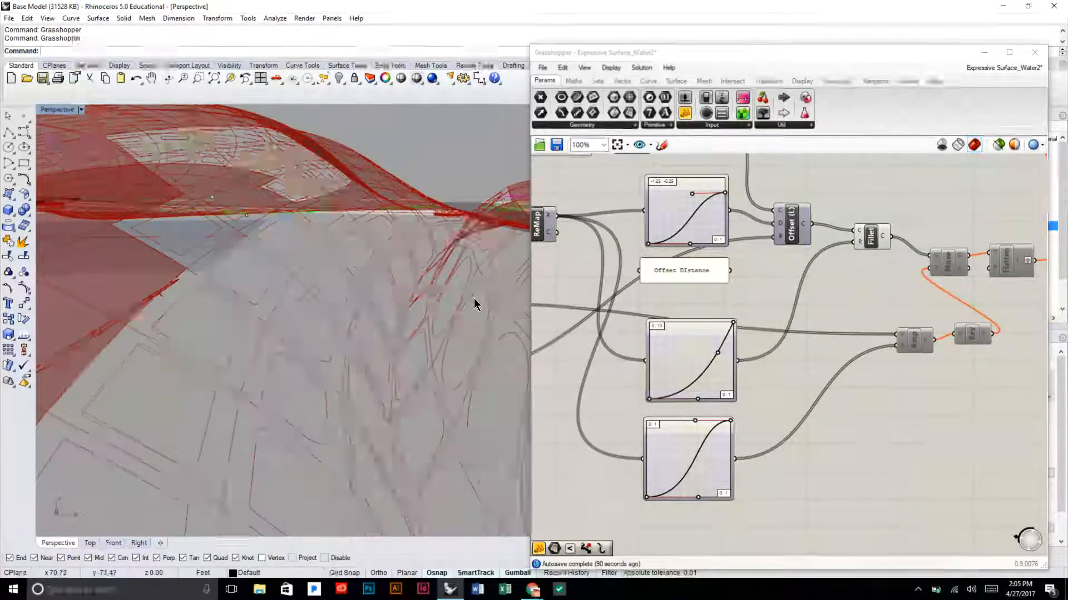
pyautogui.moveTo(470, 302)
pyautogui.keyDown('shift'); pyautogui.mouseDown(button='right')
pyautogui.moveTo(309, 256)
pyautogui.moveTo(333, 369)
pyautogui.moveTo(357, 399)
pyautogui.mouseUp(button='right'); pyautogui.keyUp('shift')
pyautogui.scroll(-4, 384, 360)
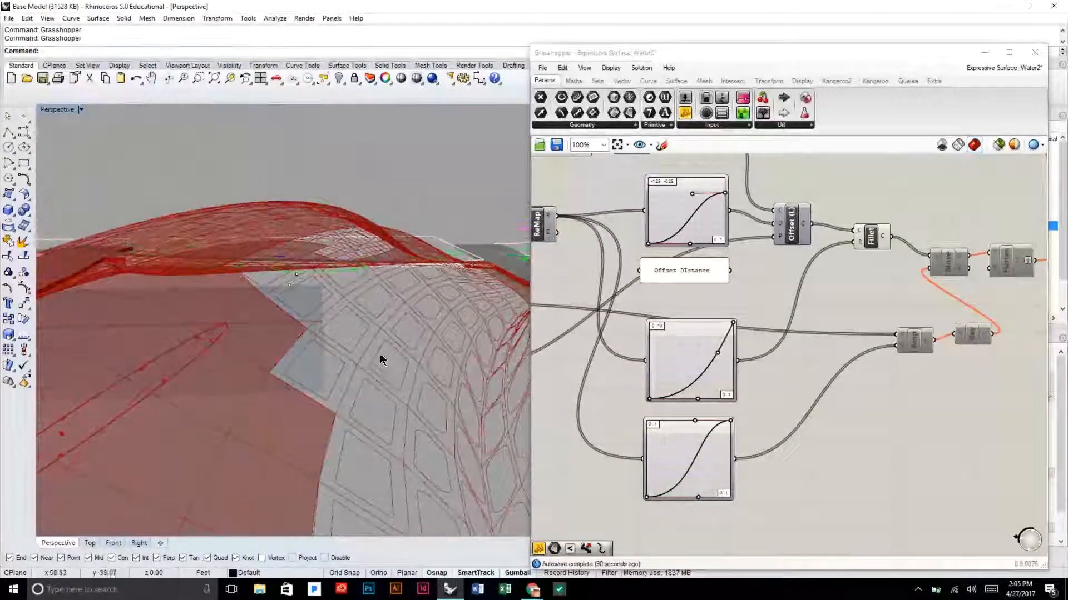
pyautogui.moveTo(331, 335)
pyautogui.mouseDown(button='right')
pyautogui.moveTo(248, 315)
pyautogui.moveTo(276, 343)
pyautogui.moveTo(375, 340)
pyautogui.moveTo(316, 329)
pyautogui.mouseUp(button='right')
pyautogui.scroll(2, 350, 337)
pyautogui.scroll(-3, 351, 337)
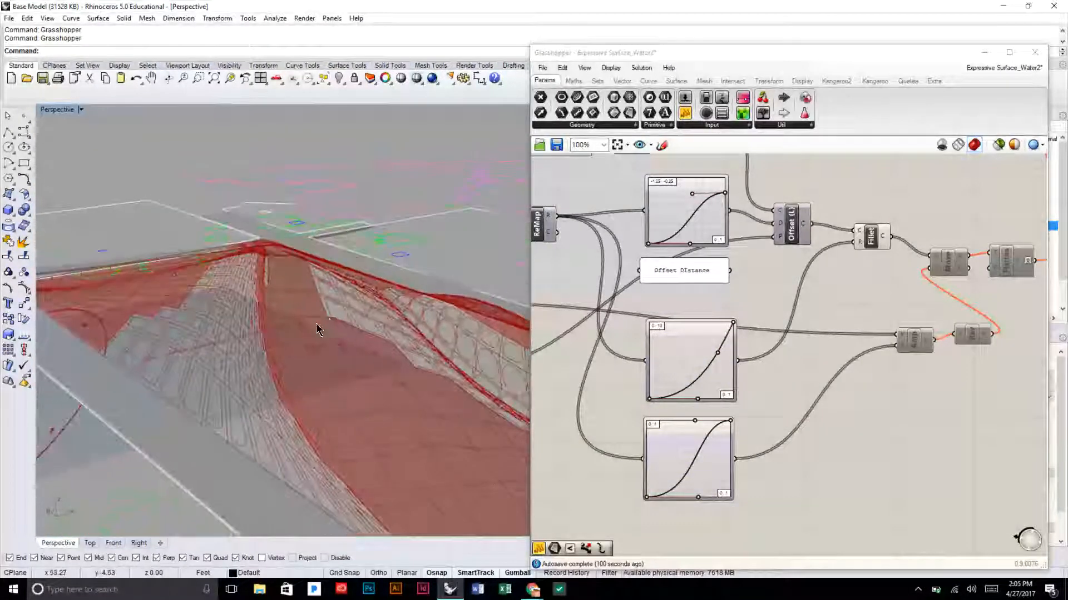
pyautogui.scroll(3, 231, 333)
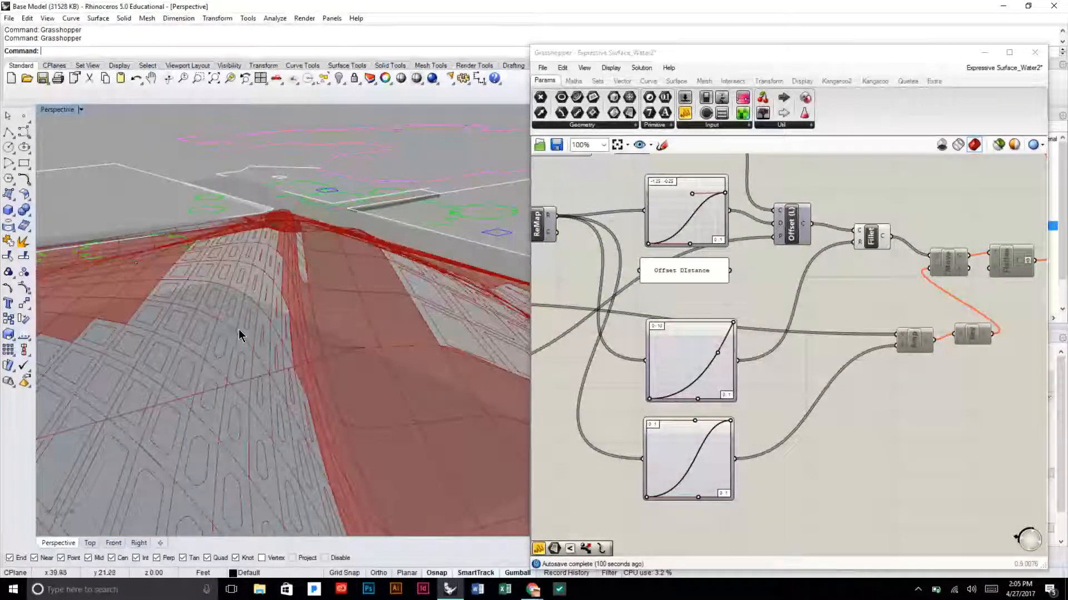
pyautogui.moveTo(253, 372); pyautogui.dragTo(342, 335, button='right')
pyautogui.scroll(-5, 342, 335)
pyautogui.keyDown('shift'); pyautogui.moveTo(412, 342); pyautogui.dragTo(272, 319, button='right'); pyautogui.keyUp('shift')
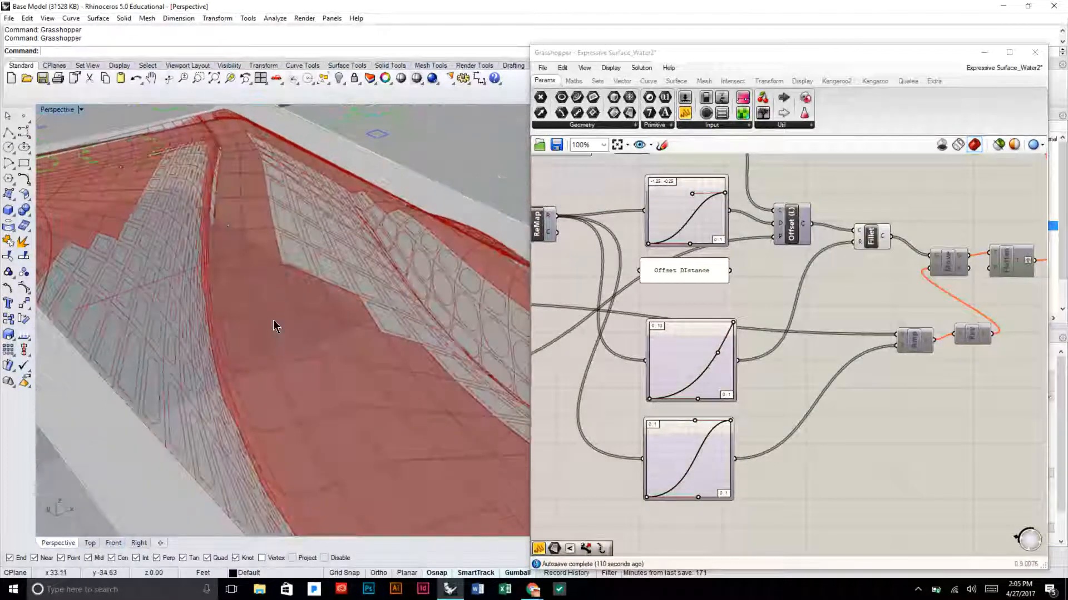
# - Move the lowest 0 to 1 graph mapper further down to clear space beneath the fillet graph
pyautogui.moveTo(847, 313)
pyautogui.mouseDown(button='right')
pyautogui.moveTo(775, 336)
pyautogui.moveTo(741, 322)
pyautogui.moveTo(853, 293)
pyautogui.mouseUp(button='right')
pyautogui.moveTo(717, 368); pyautogui.dragTo(713, 362)
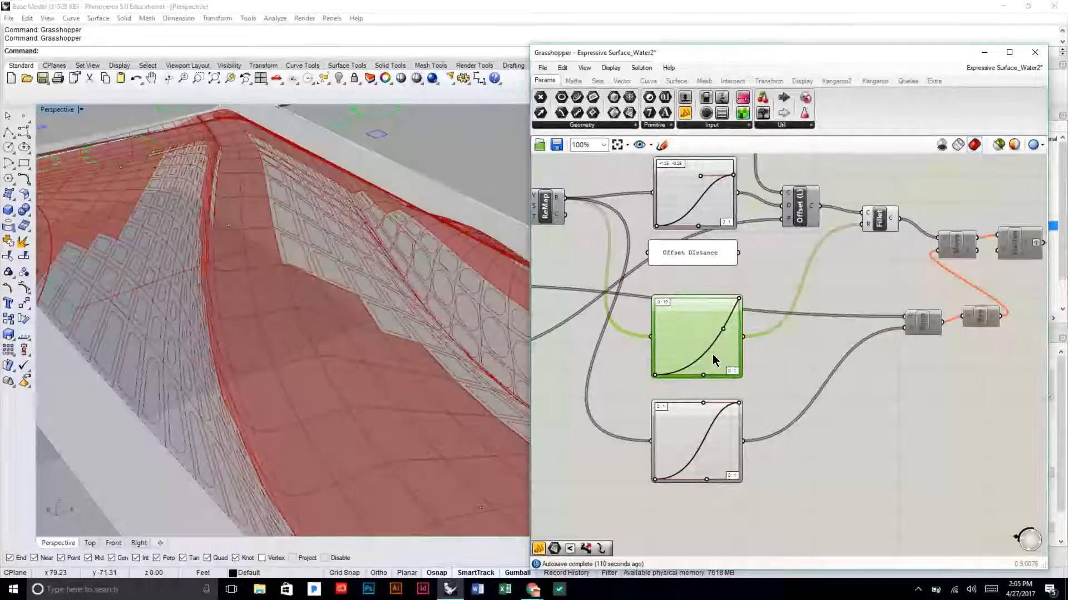
pyautogui.moveTo(710, 436); pyautogui.dragTo(714, 489)
pyautogui.click(706, 442)
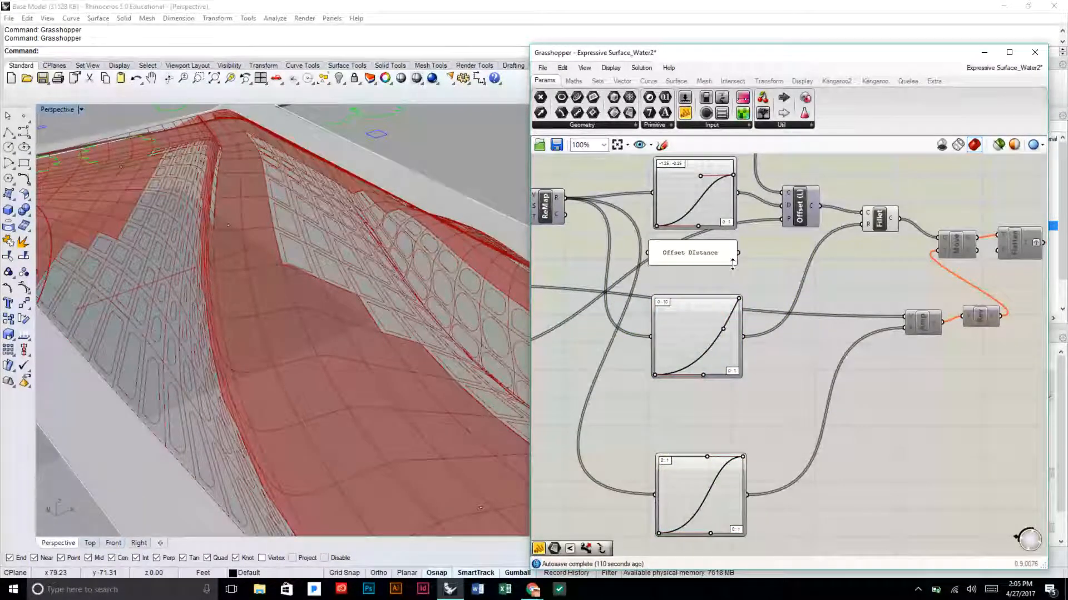
# - Copy the Offset Distance panel beneath the 0 to 10 graph mapper and change the copy's text to "Fillet Radius"
pyautogui.click(725, 263)
pyautogui.keyDown('alt'); pyautogui.moveTo(725, 266); pyautogui.dragTo(714, 411); pyautogui.keyUp('alt')
pyautogui.scroll(3, 717, 399)
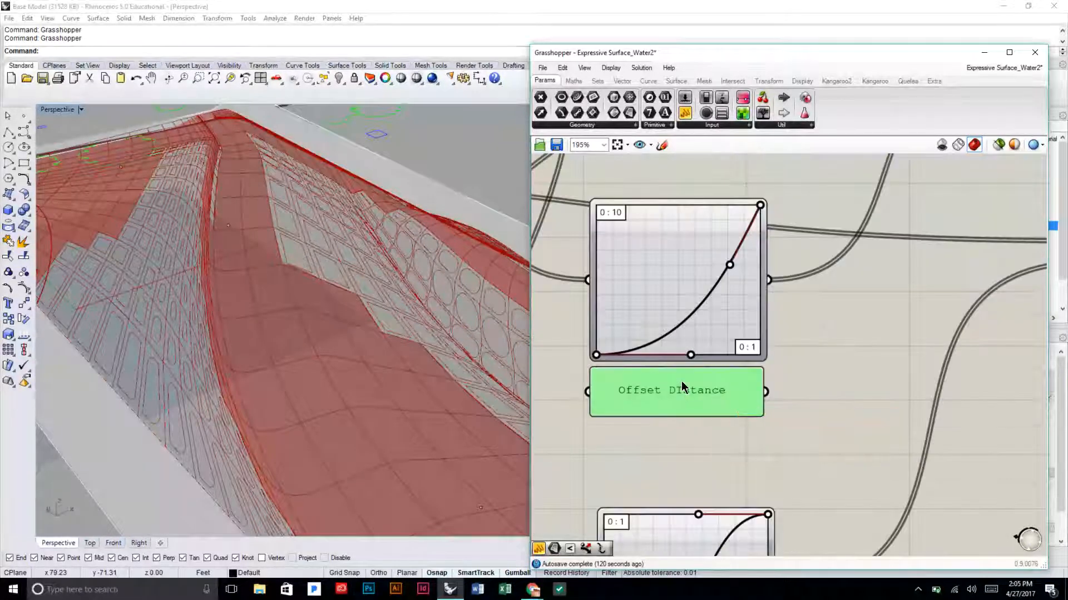
pyautogui.doubleClick(682, 389)
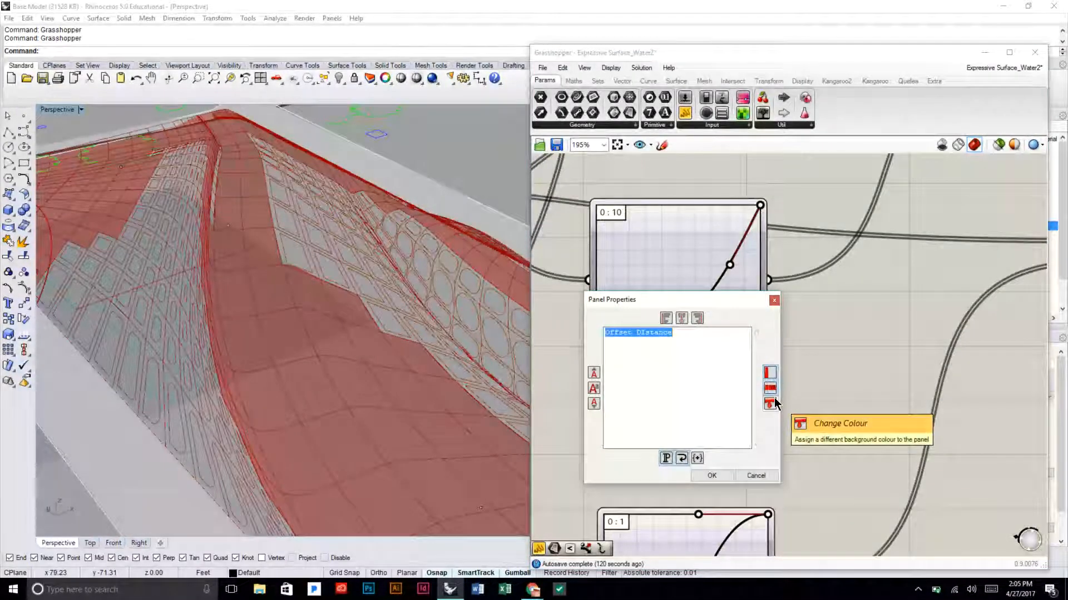
pyautogui.write('Fillet Radius')
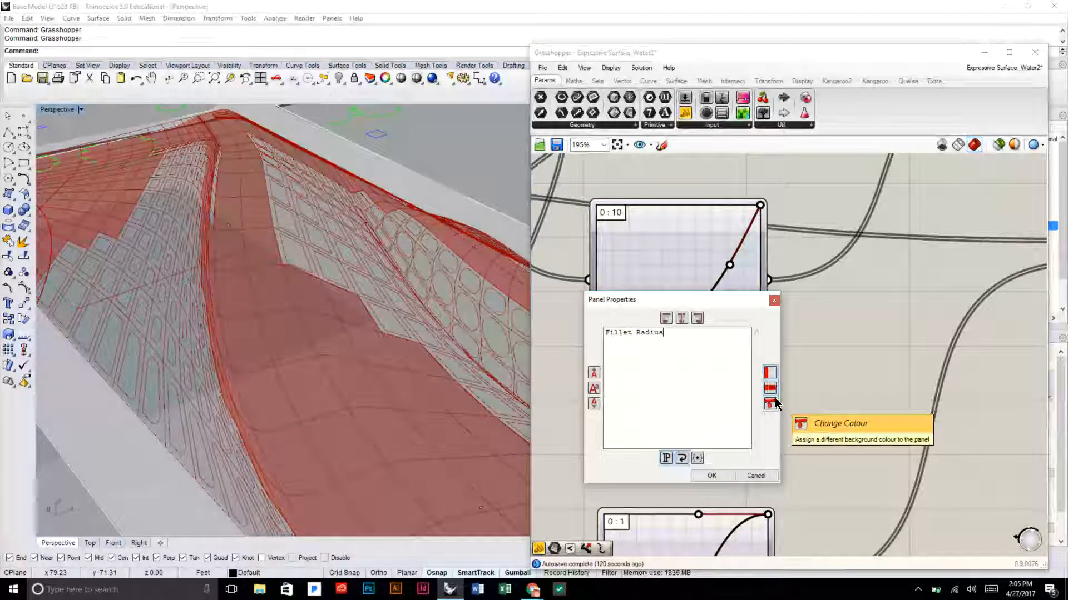
pyautogui.click(712, 476)
pyautogui.click(827, 428)
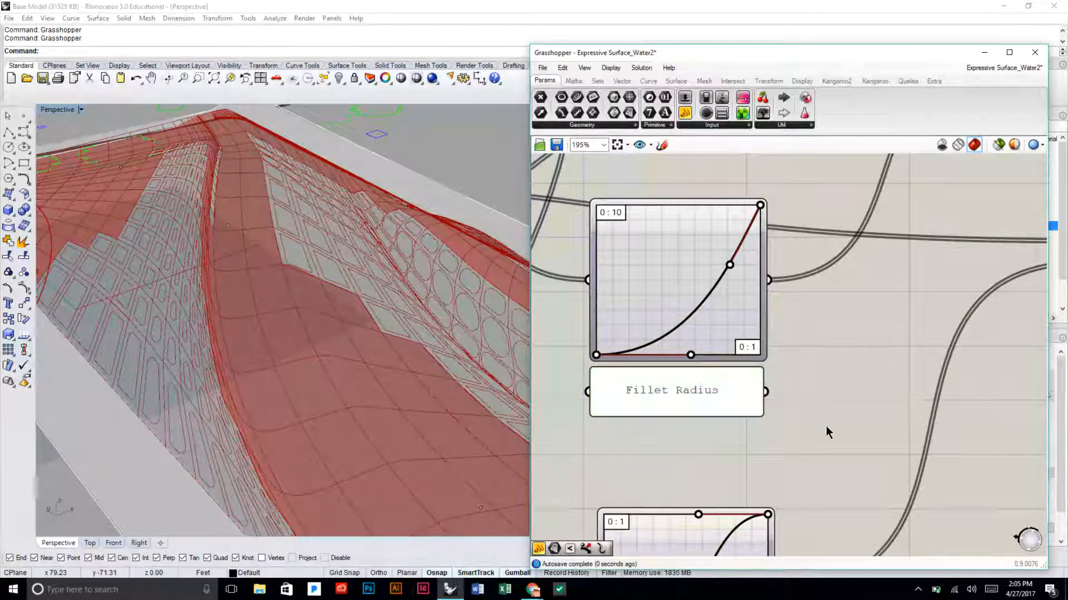
# - Lower the fillet radius curve's end point to about a third of the graph height and pull its upper handle inward
pyautogui.scroll(-4, 847, 381)
pyautogui.scroll(3, 741, 367)
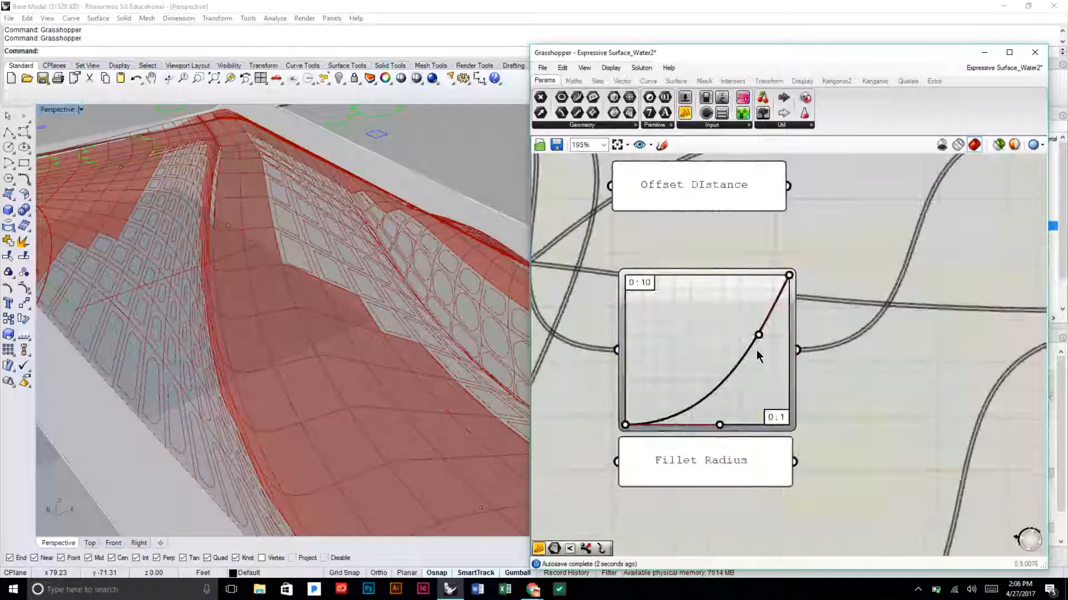
pyautogui.moveTo(509, 326); pyautogui.dragTo(385, 350, button='right')
pyautogui.scroll(4, 487, 352)
pyautogui.moveTo(758, 335); pyautogui.dragTo(759, 335)
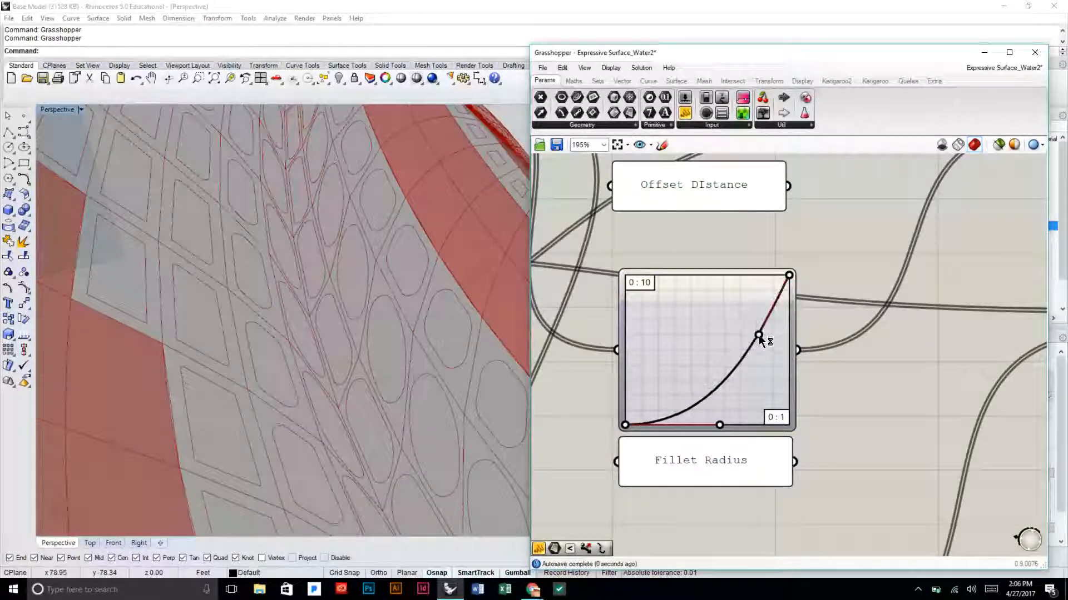
pyautogui.moveTo(789, 274); pyautogui.dragTo(802, 368)
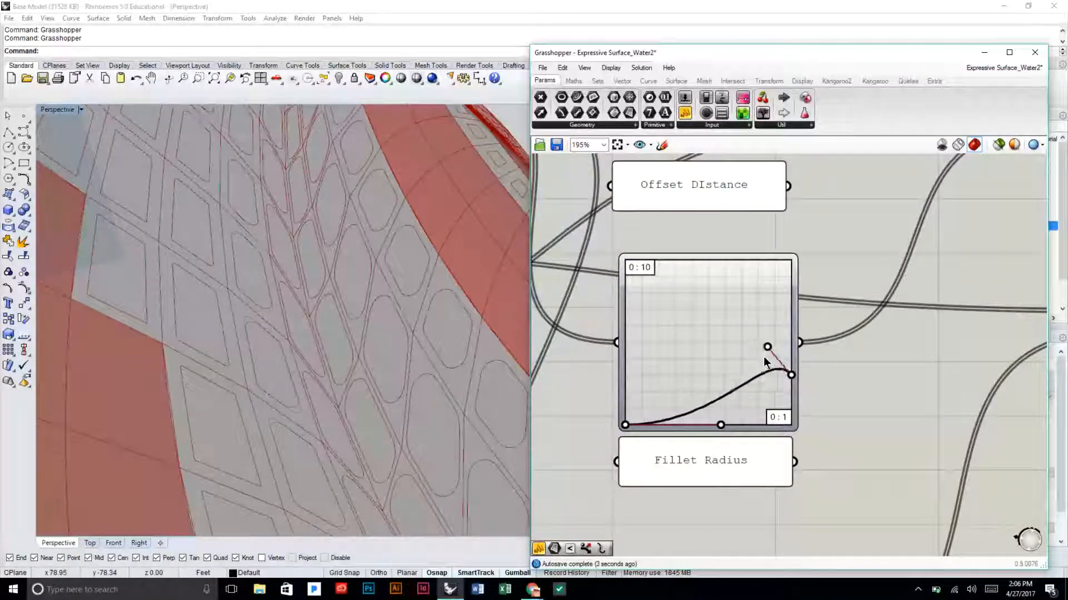
pyautogui.moveTo(758, 399); pyautogui.dragTo(748, 317)
pyautogui.moveTo(748, 394); pyautogui.dragTo(728, 373)
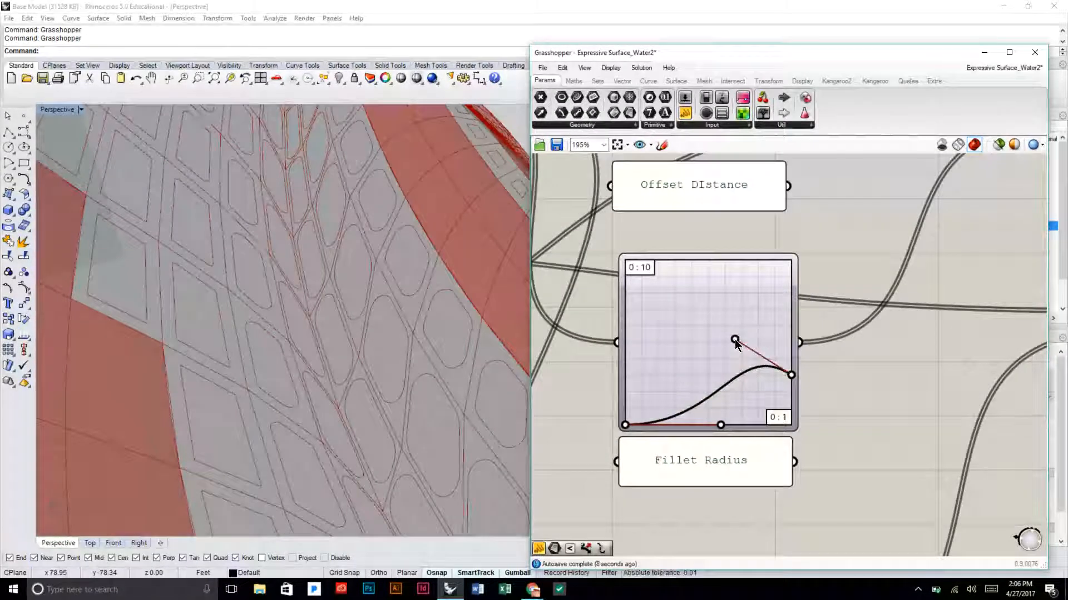
# - Raise the fillet radius curve's end point to the top of its graph and level its upper handle with it
pyautogui.moveTo(735, 339)
pyautogui.mouseDown()
pyautogui.moveTo(732, 367)
pyautogui.moveTo(737, 344)
pyautogui.mouseUp()
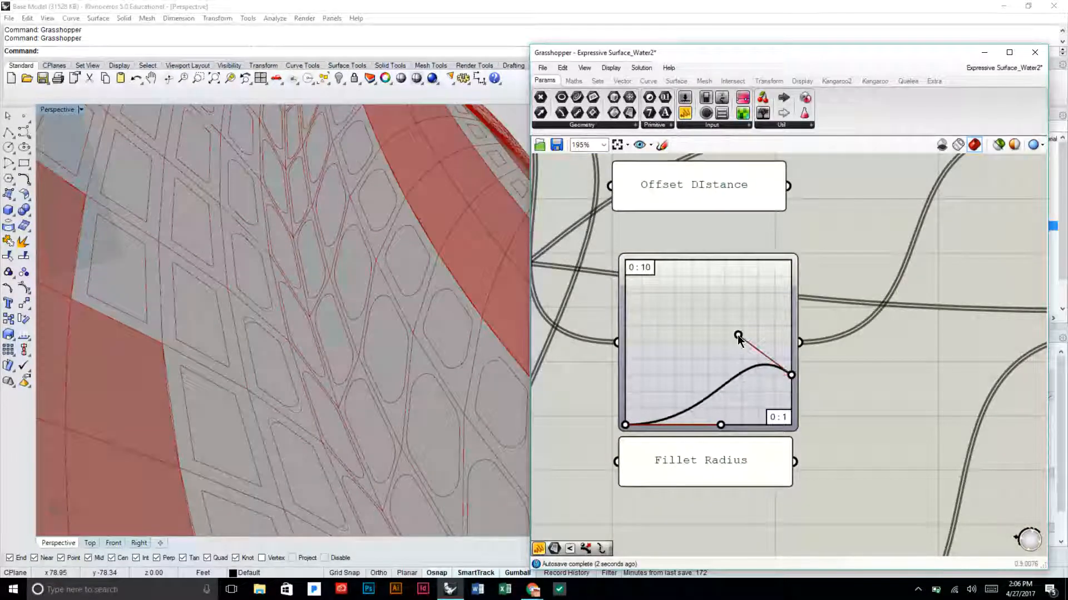
pyautogui.moveTo(791, 376); pyautogui.dragTo(798, 251)
pyautogui.moveTo(738, 334); pyautogui.dragTo(733, 263)
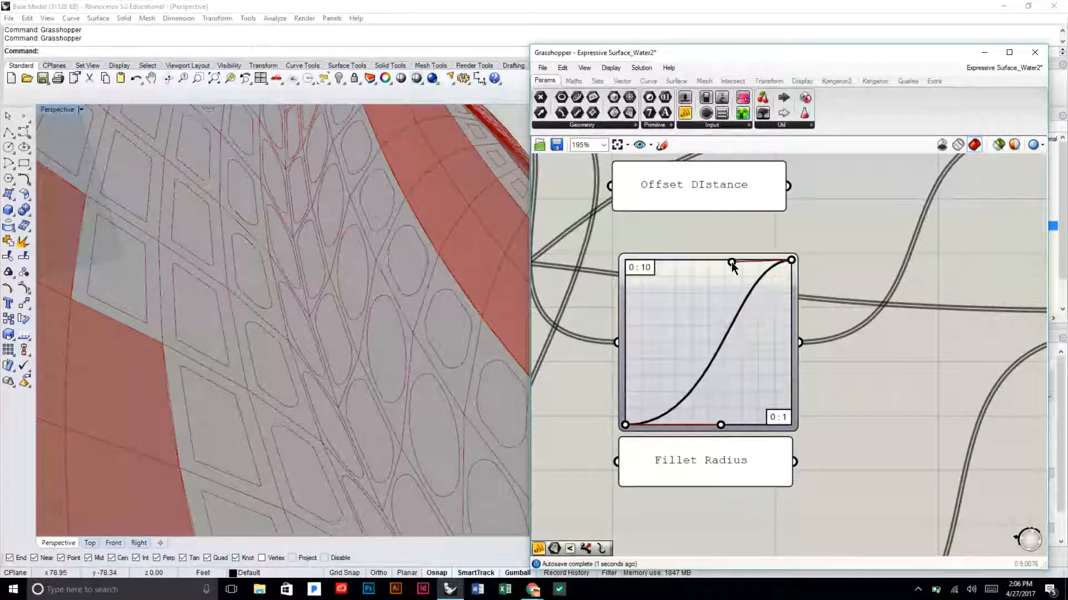
# - Trace the lowest 0 to 1 graph mapper through the Amplitude and Reverse components to the inactive Move and Flatten components
pyautogui.scroll(-4, 898, 333)
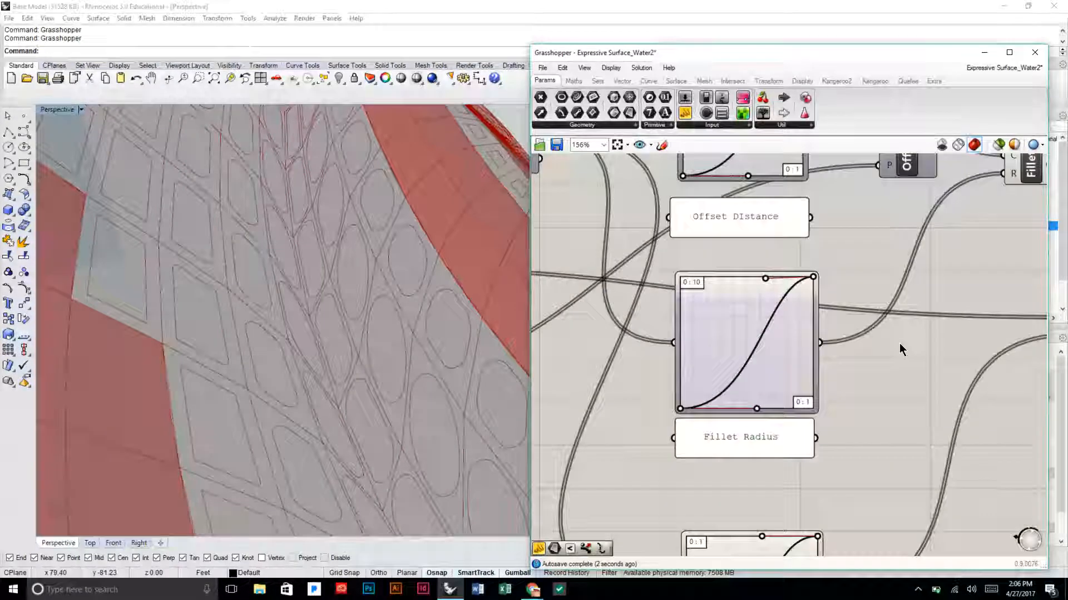
pyautogui.moveTo(850, 322); pyautogui.dragTo(794, 323, button='right')
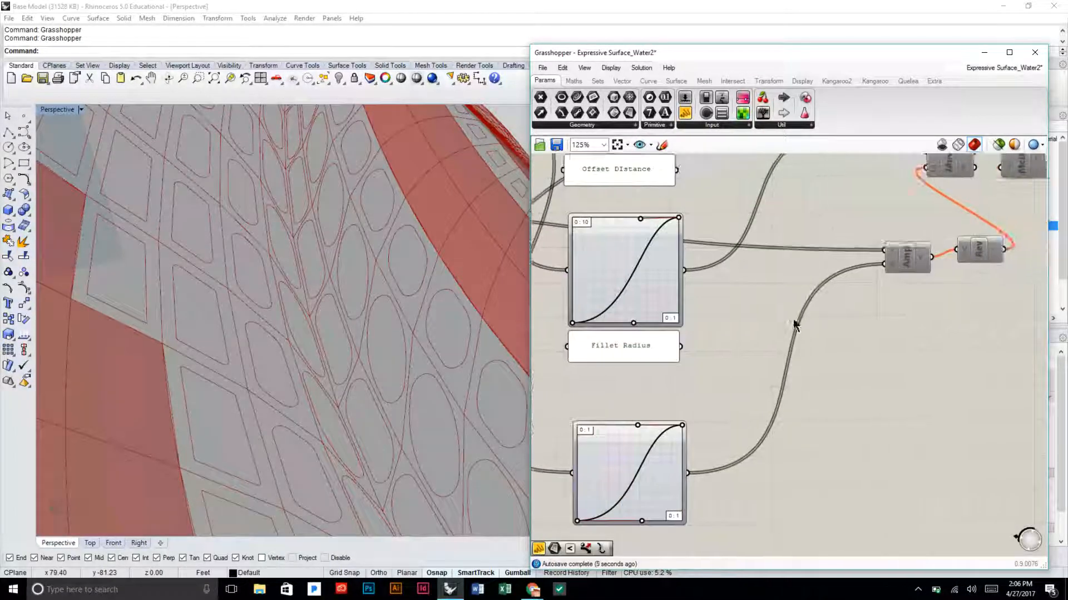
pyautogui.moveTo(658, 446); pyautogui.dragTo(763, 337, button='right')
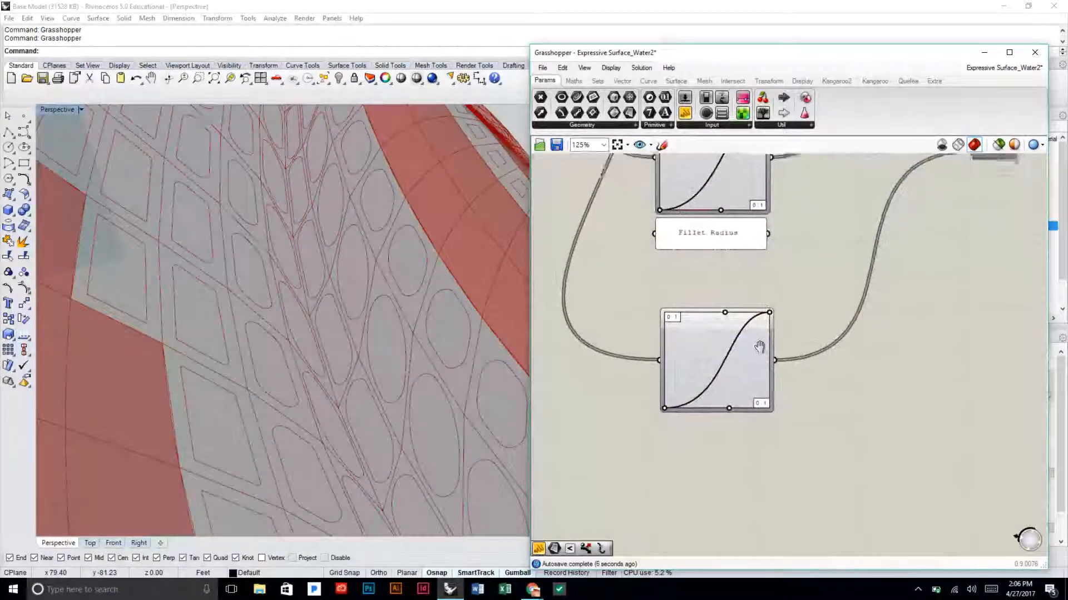
pyautogui.moveTo(409, 326); pyautogui.dragTo(365, 269, button='right')
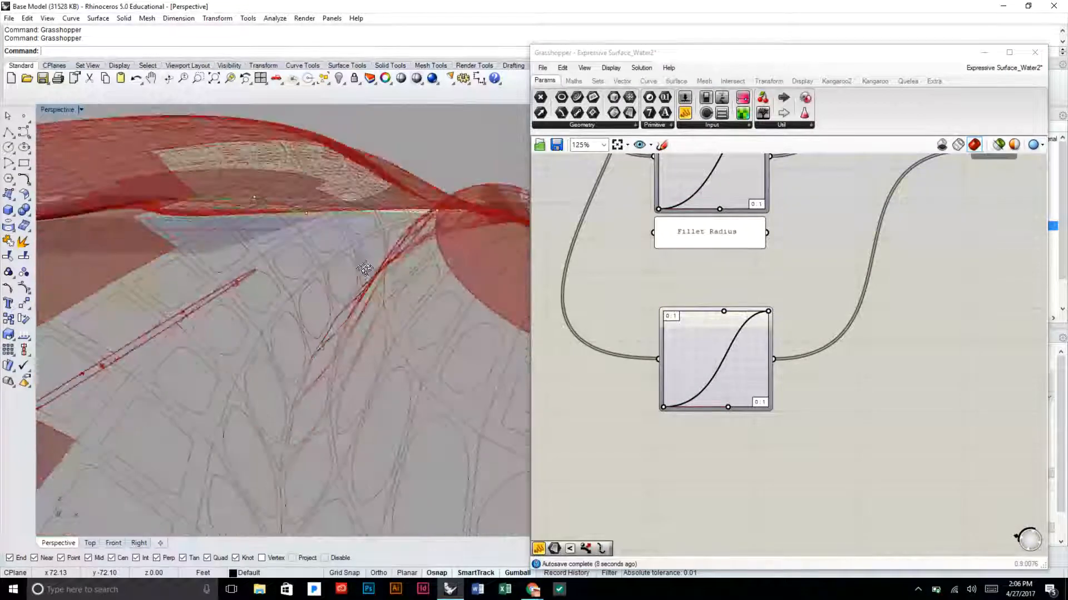
pyautogui.moveTo(759, 320); pyautogui.dragTo(654, 361, button='right')
pyautogui.moveTo(862, 256); pyautogui.dragTo(842, 299, button='right')
pyautogui.moveTo(606, 464); pyautogui.dragTo(686, 404, button='right')
pyautogui.moveTo(844, 323); pyautogui.dragTo(788, 397, button='right')
pyautogui.moveTo(889, 276); pyautogui.dragTo(817, 334, button='right')
pyautogui.click(986, 240)
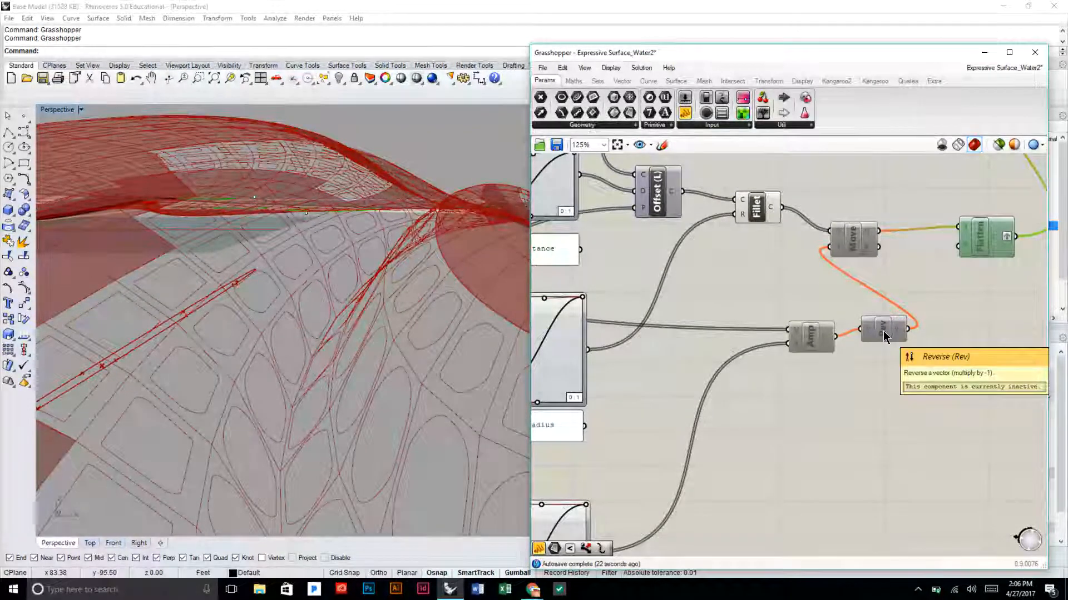
pyautogui.moveTo(884, 335); pyautogui.dragTo(849, 351, button='right')
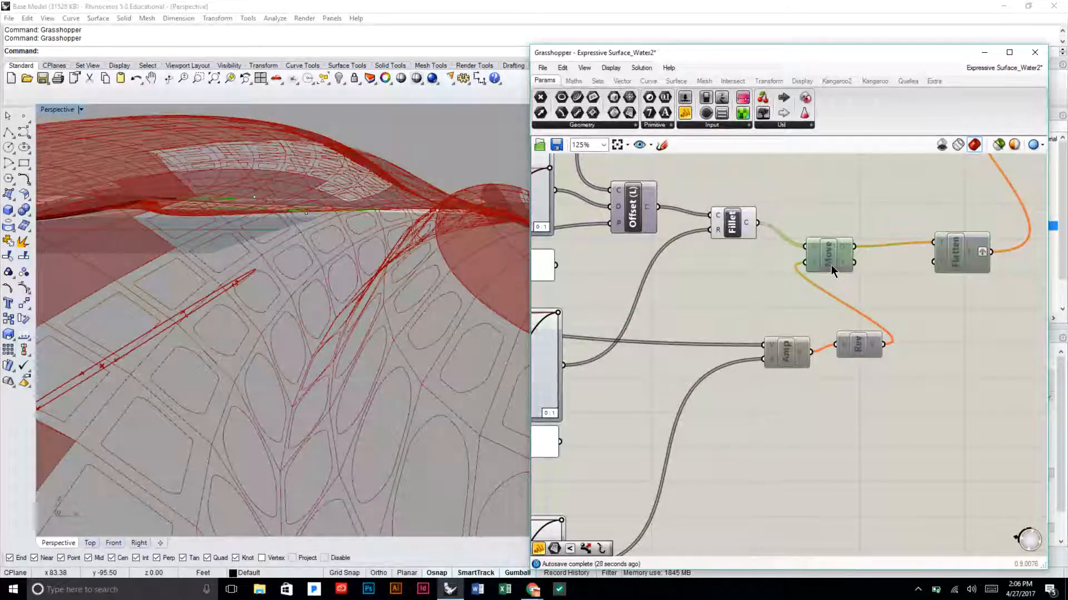
# - Turn off the preview of the Fillet component
pyautogui.click(733, 223)
pyautogui.moveTo(747, 271); pyautogui.dragTo(710, 203)
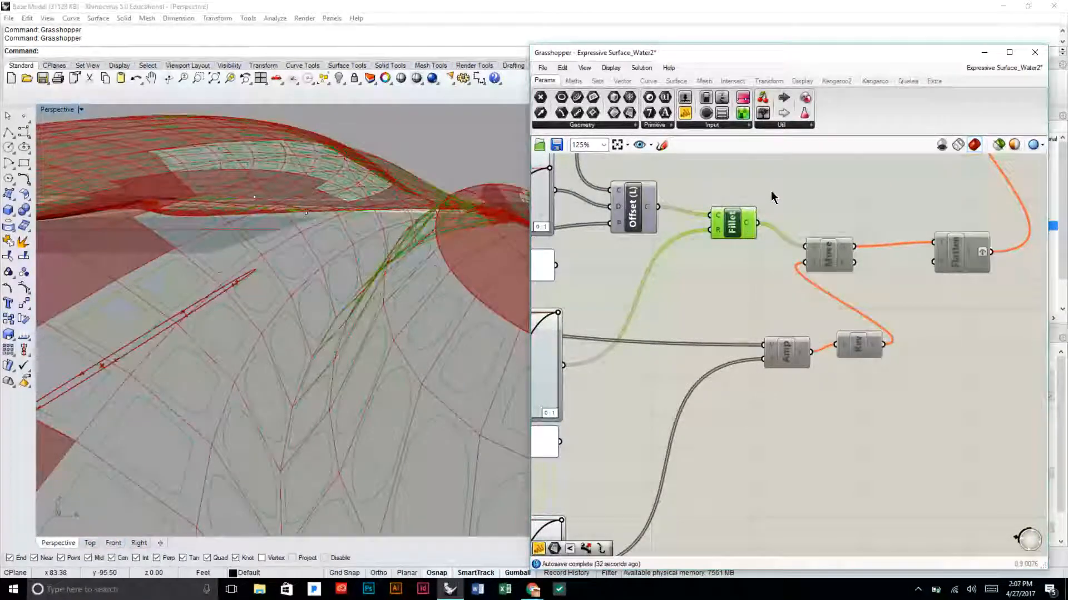
pyautogui.middleClick(772, 211)
# - Enable the Amplitude, Reverse and Move components together
pyautogui.moveTo(893, 414); pyautogui.dragTo(785, 237)
pyautogui.middleClick(785, 234)
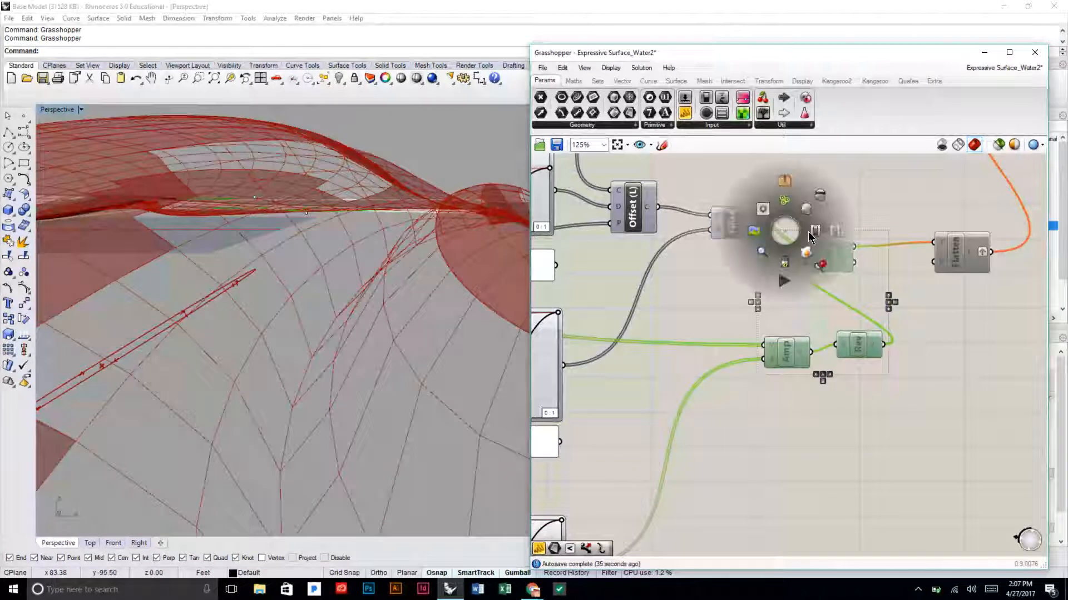
pyautogui.click(817, 230)
pyautogui.click(852, 222)
# - Turn on the preview of the Move component and view the displaced openings against the surface
pyautogui.click(829, 254)
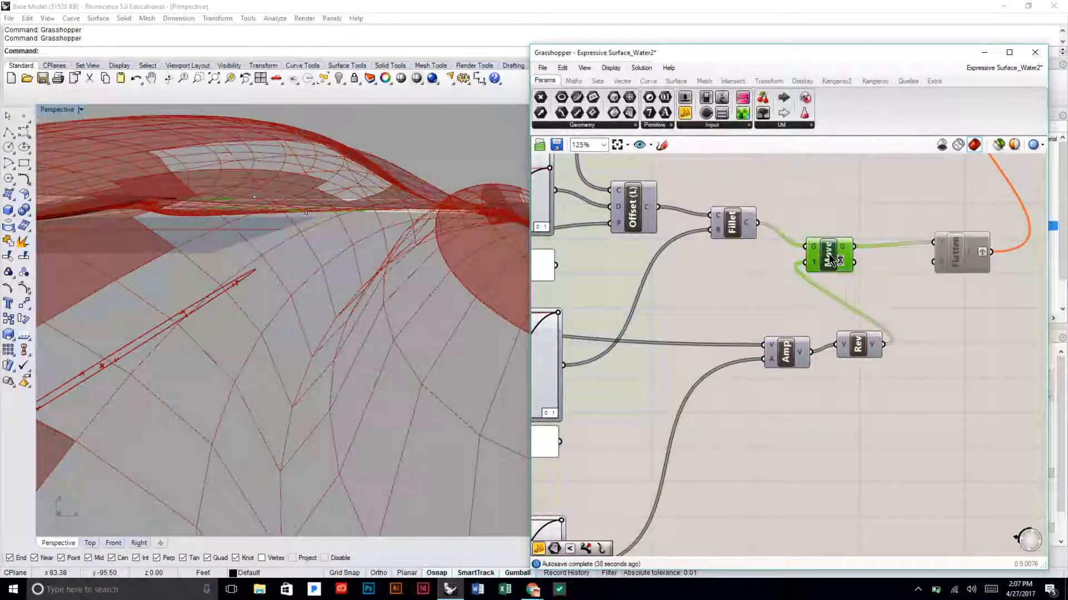
pyautogui.middleClick(828, 253)
pyautogui.click(929, 403)
pyautogui.moveTo(428, 351)
pyautogui.mouseDown(button='right')
pyautogui.moveTo(420, 295)
pyautogui.moveTo(425, 340)
pyautogui.mouseUp(button='right')
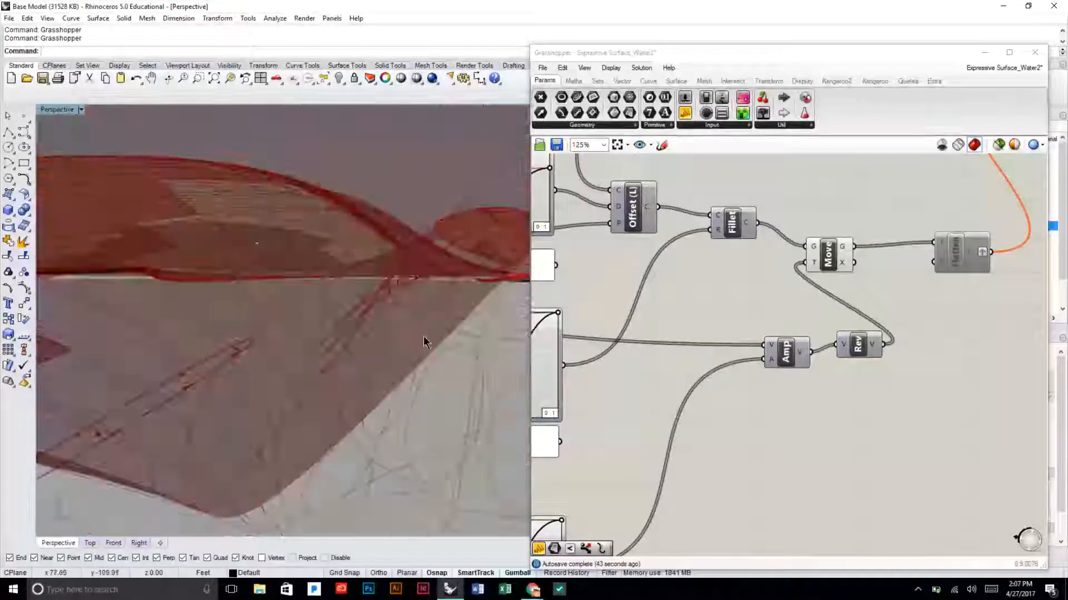
pyautogui.moveTo(416, 411); pyautogui.dragTo(407, 337, button='right')
# - Place the upper Flatten component directly above the lower one and shift the Loft component further along to make room
pyautogui.scroll(-2, 407, 337)
pyautogui.moveTo(854, 308); pyautogui.dragTo(734, 378, button='right')
pyautogui.scroll(-1, 734, 378)
pyautogui.moveTo(753, 308); pyautogui.dragTo(751, 331, button='right')
pyautogui.moveTo(703, 266); pyautogui.dragTo(760, 273, button='right')
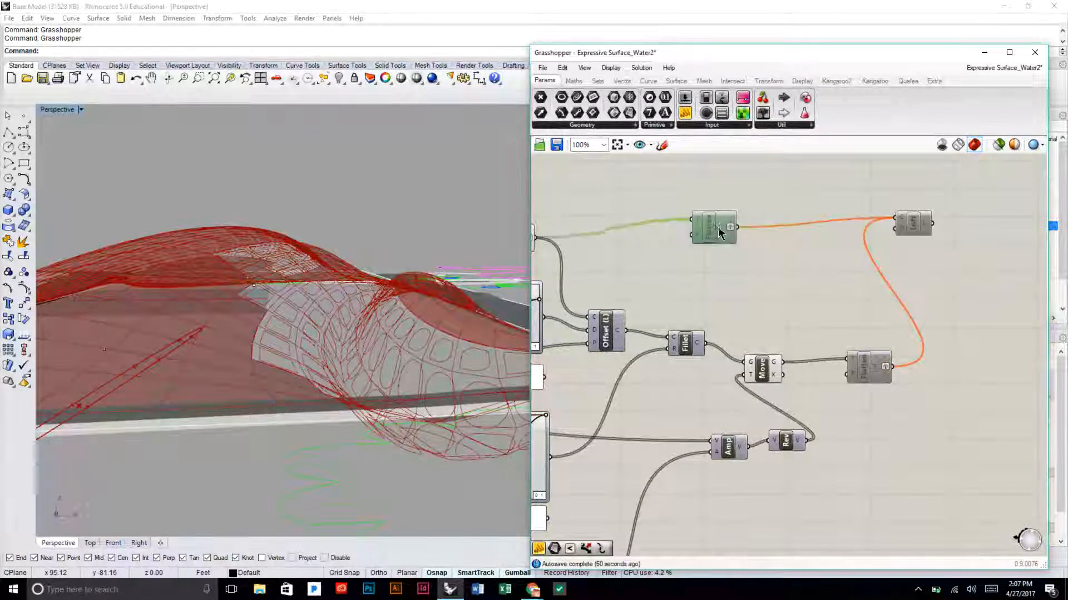
pyautogui.moveTo(718, 232); pyautogui.dragTo(829, 231)
pyautogui.moveTo(913, 231); pyautogui.dragTo(987, 242)
pyautogui.moveTo(879, 237); pyautogui.dragTo(867, 240)
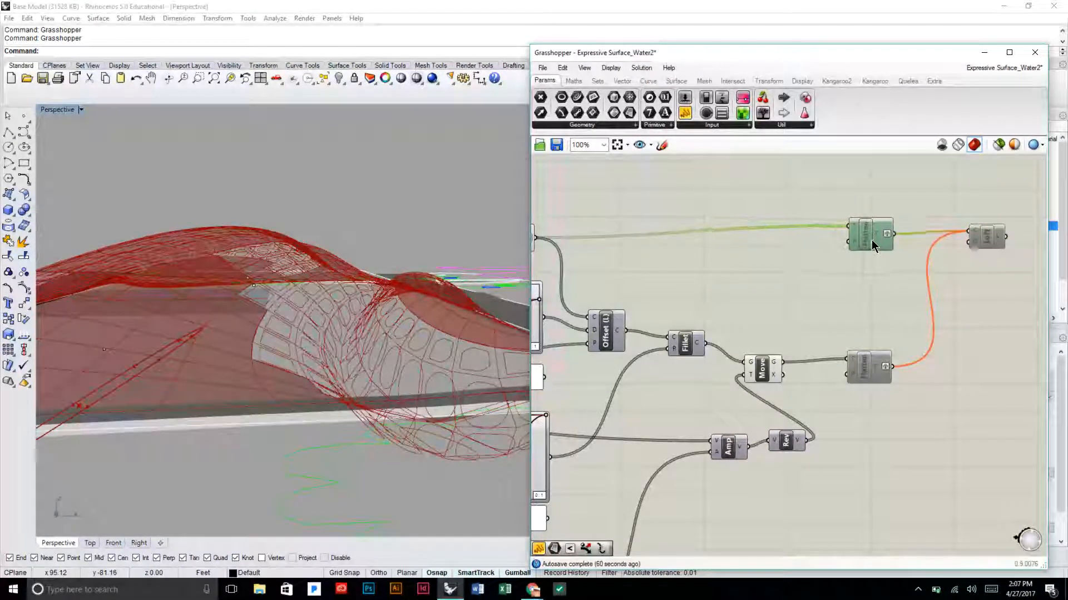
# - Enable both Flatten components that feed the loft
pyautogui.moveTo(883, 393); pyautogui.dragTo(843, 213)
pyautogui.press('space')
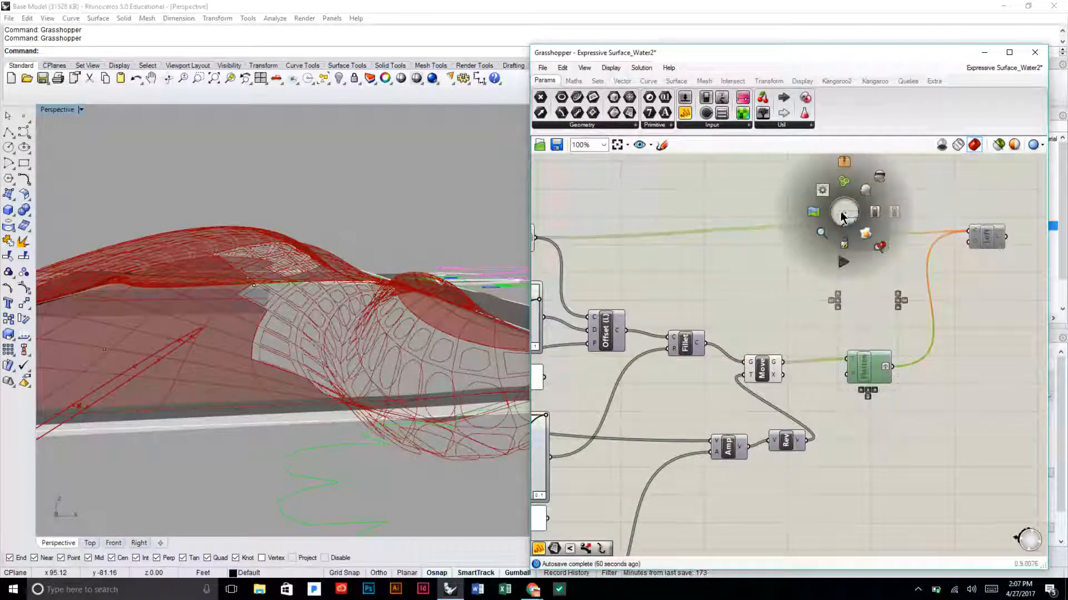
pyautogui.click(877, 215)
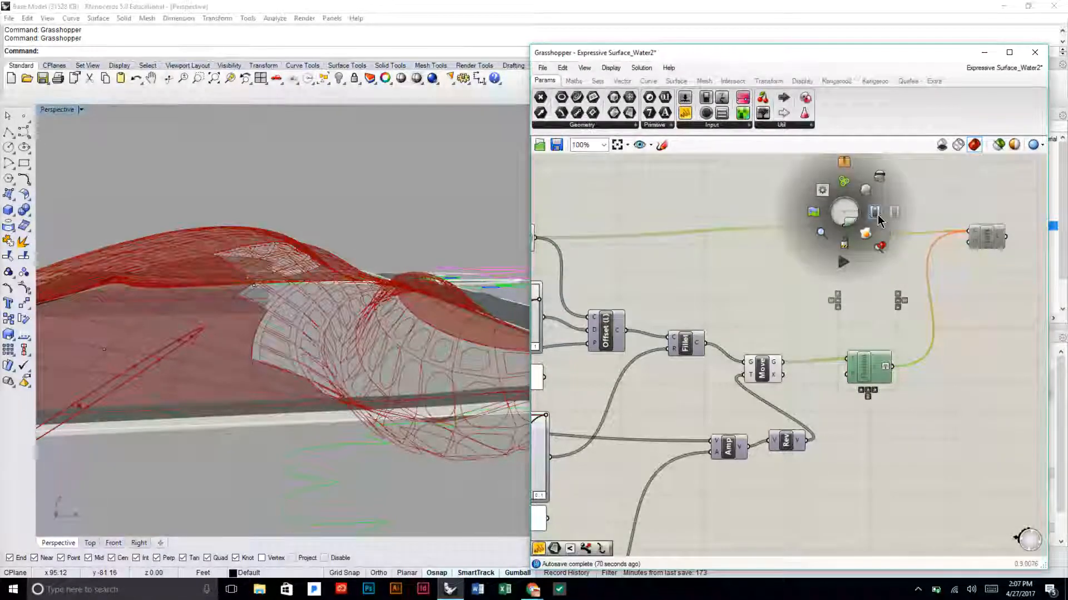
pyautogui.click(877, 215)
pyautogui.click(918, 316)
# - Nudge the Loft component down, turn on its preview and enable it, checking the lofted frames across the surface
pyautogui.moveTo(912, 329); pyautogui.dragTo(830, 323, button='right')
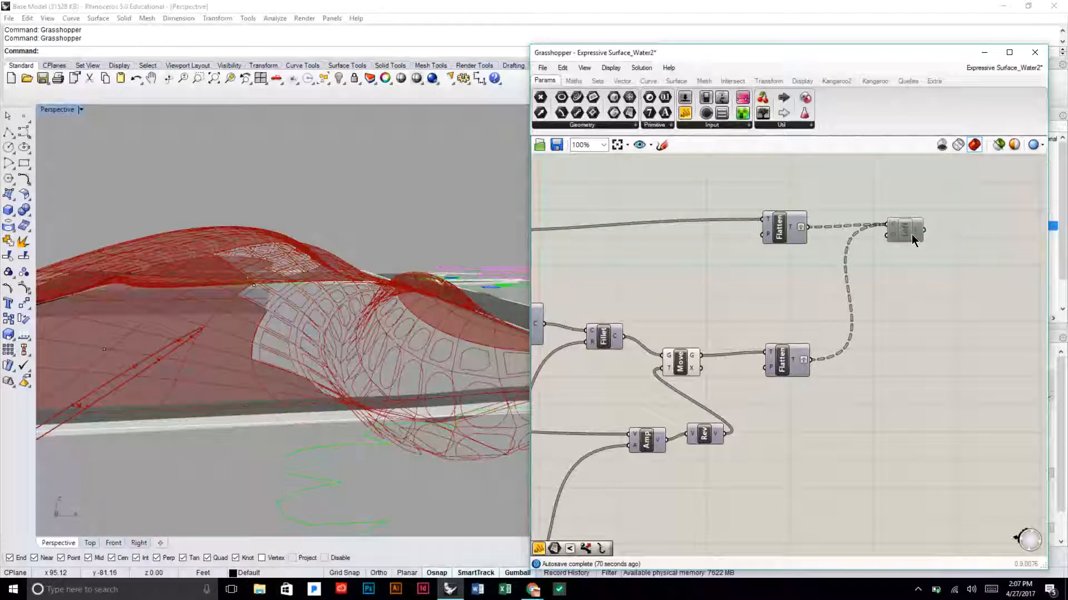
pyautogui.moveTo(913, 238); pyautogui.dragTo(908, 251)
pyautogui.middleClick(902, 252)
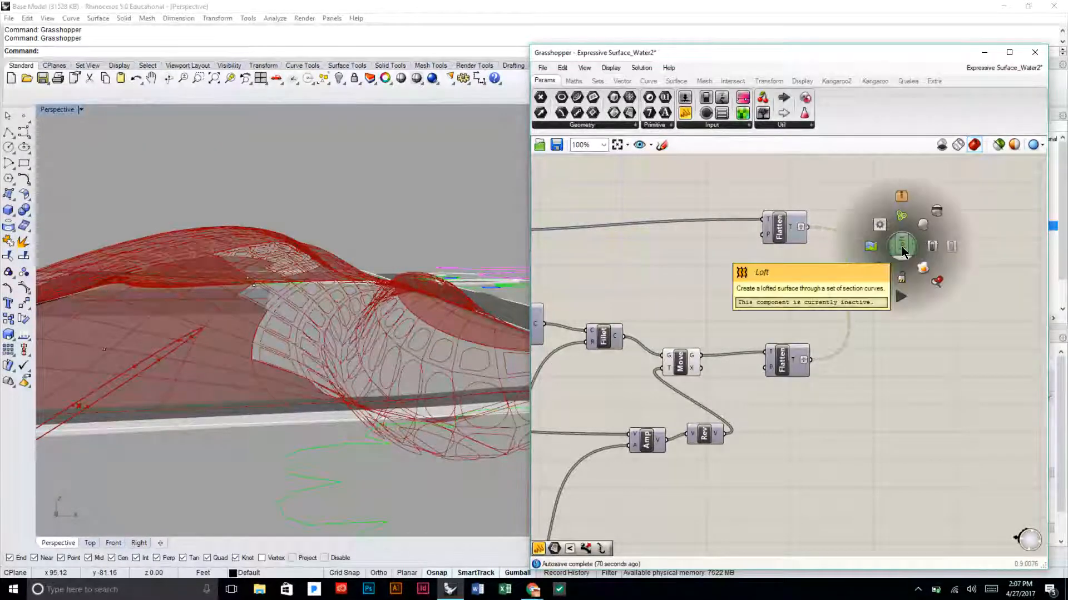
pyautogui.click(919, 233)
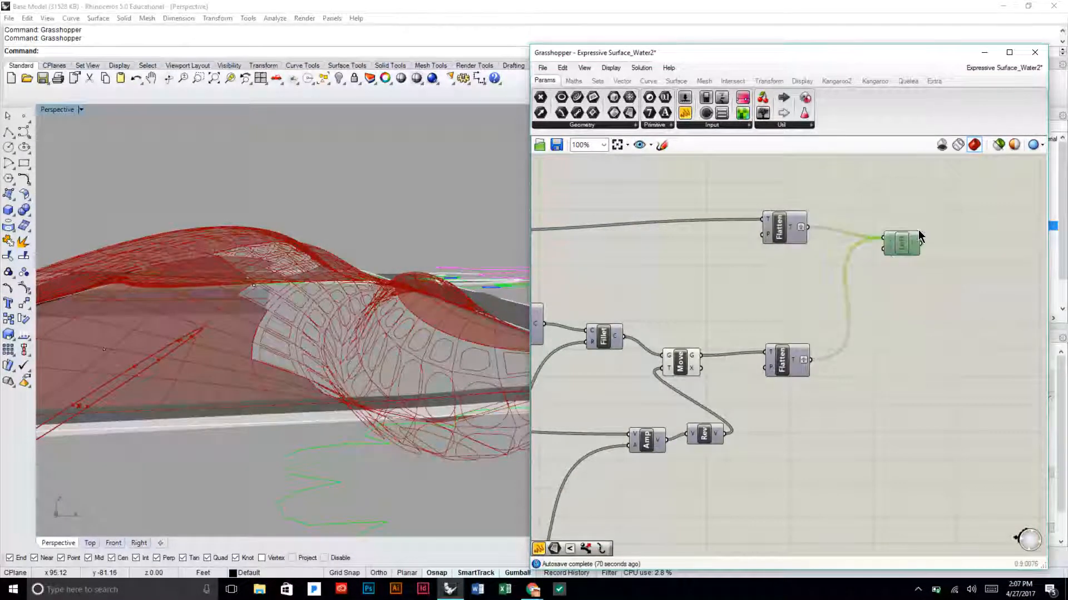
pyautogui.middleClick(902, 255)
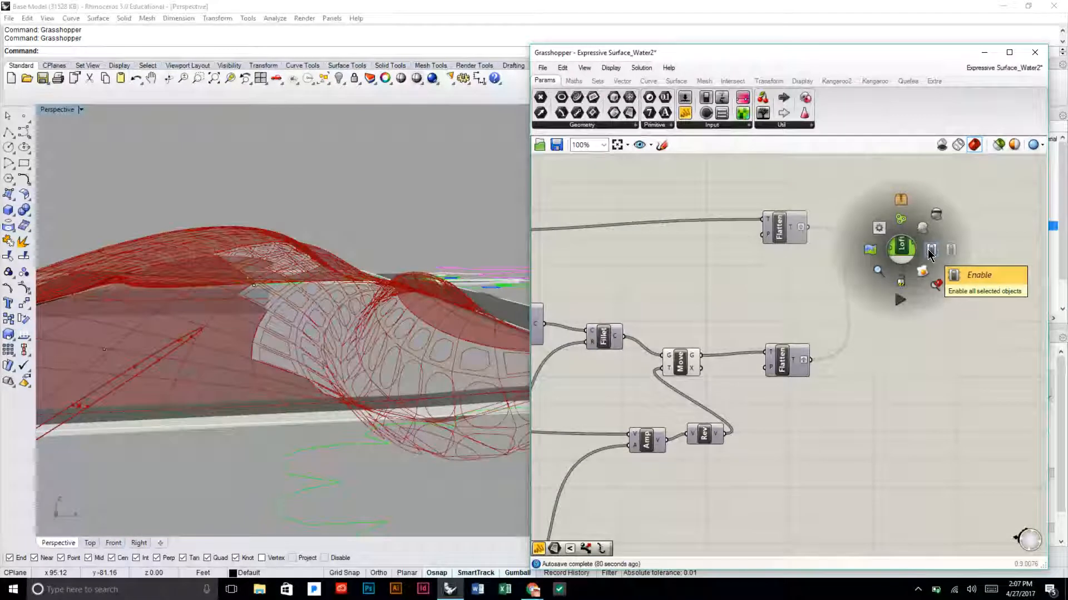
pyautogui.click(934, 377)
pyautogui.click(929, 376)
pyautogui.moveTo(408, 288); pyautogui.dragTo(205, 252, button='right')
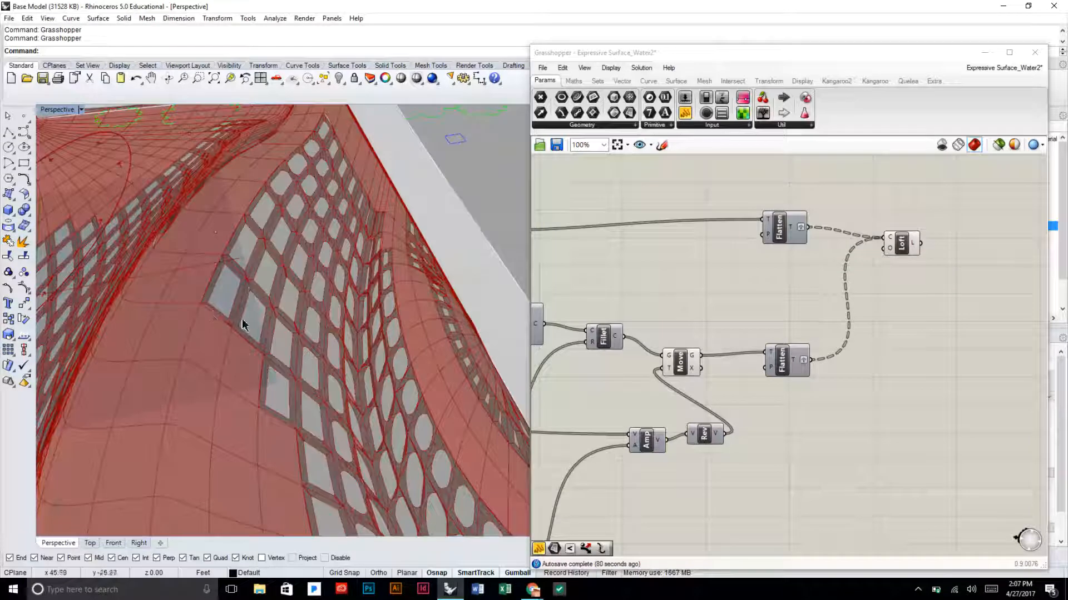
pyautogui.moveTo(241, 268); pyautogui.dragTo(390, 370, button='right')
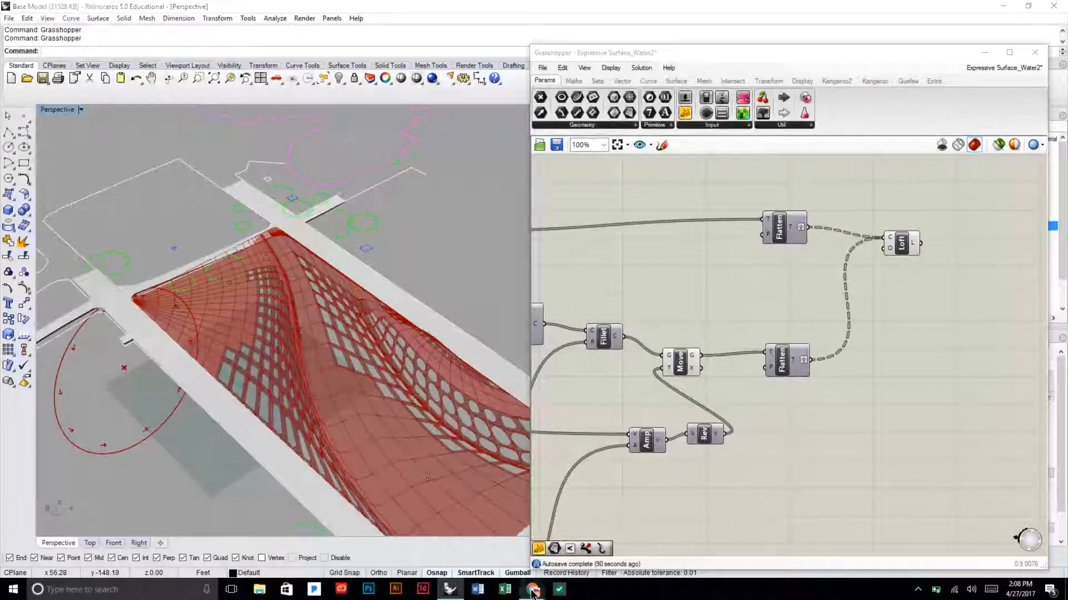